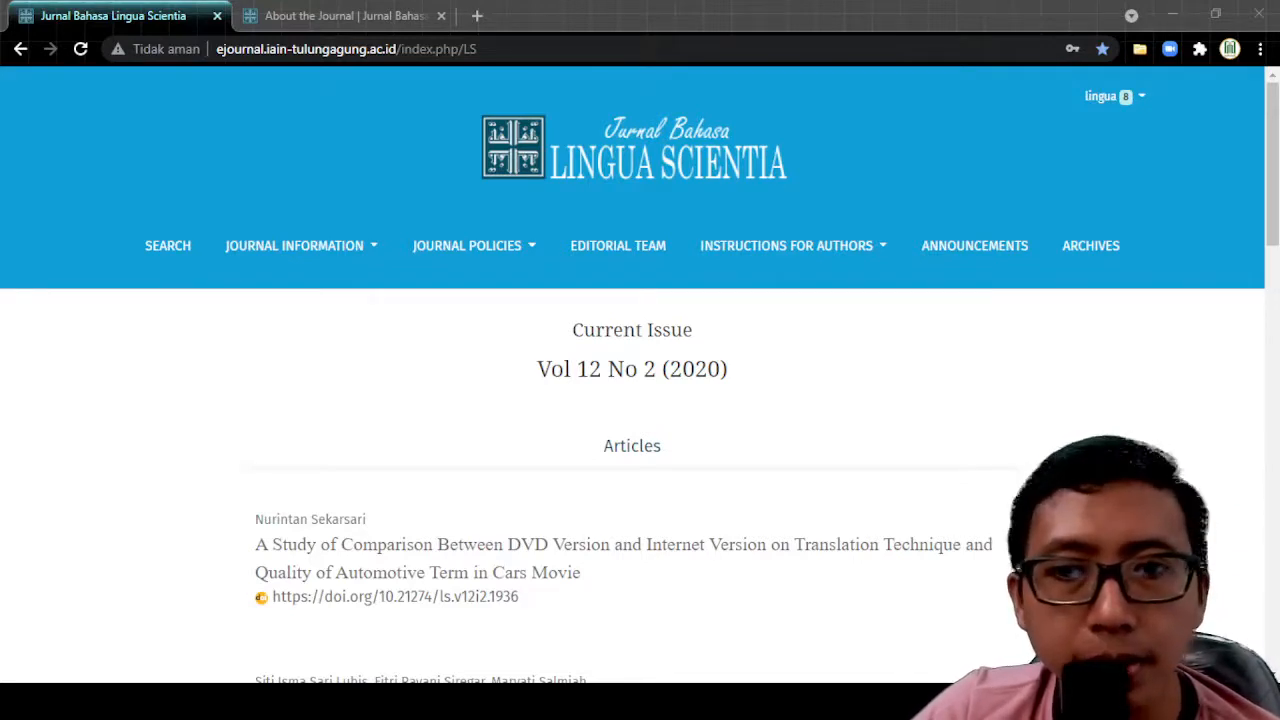
# Step: Switch to the journal site and go to the editorial Dashboard through the user menu
pyautogui.hotkey('alt', 'Tab')
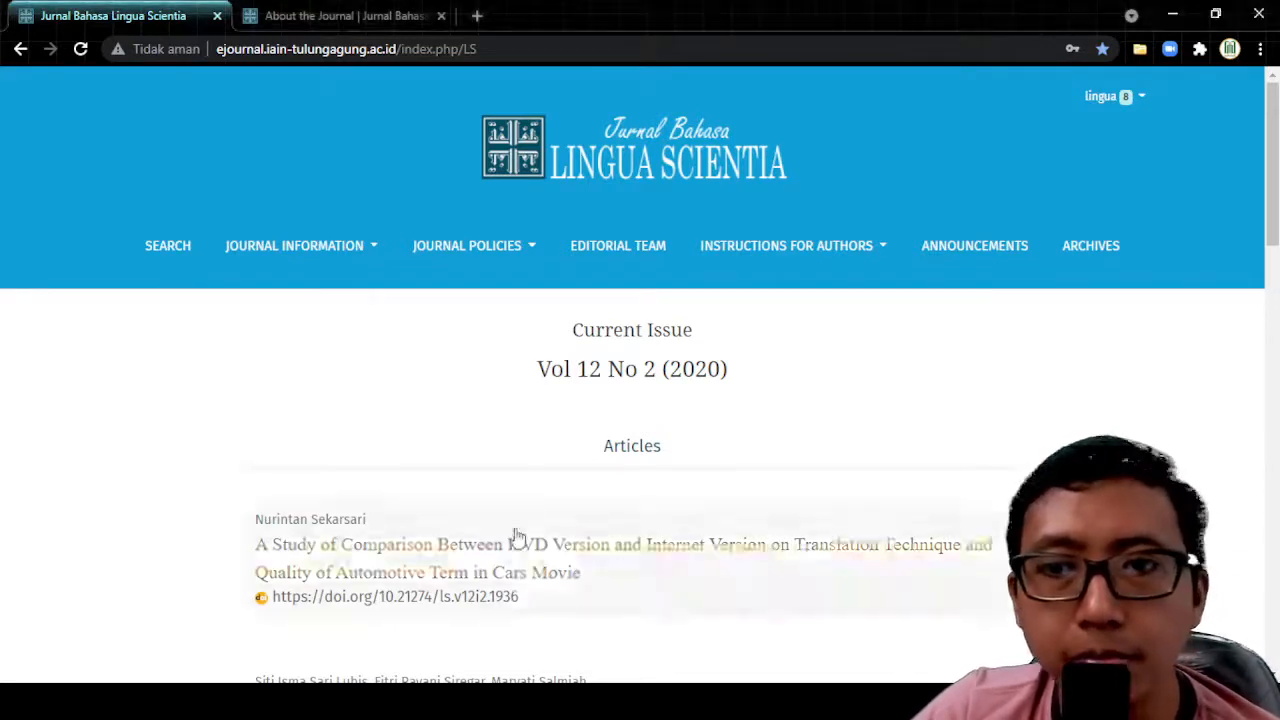
pyautogui.click(1127, 100)
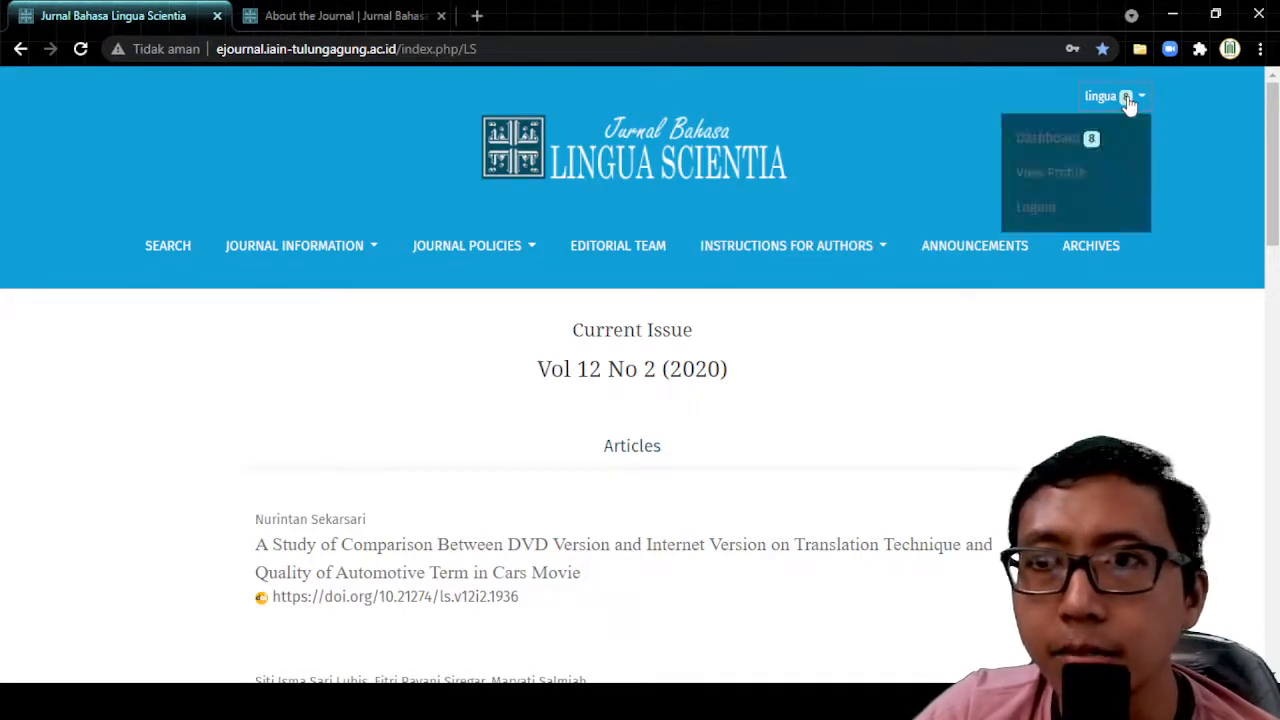
pyautogui.click(1052, 145)
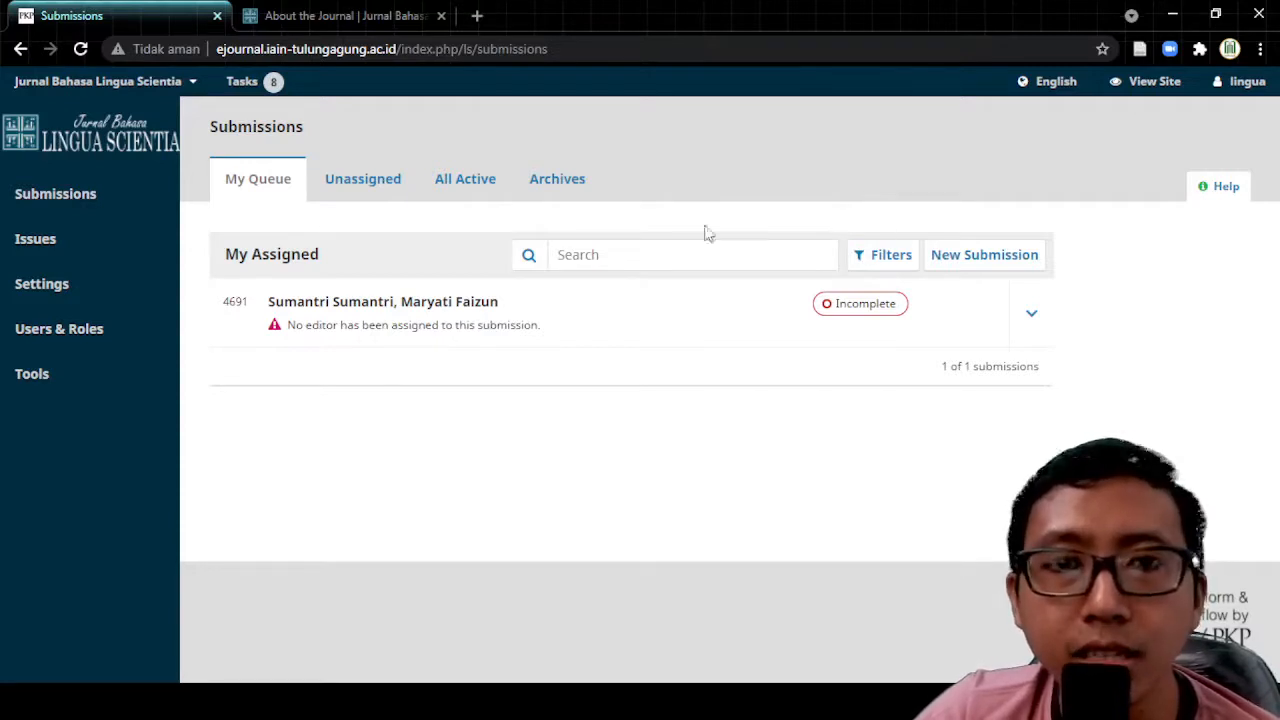
pyautogui.moveTo(86, 305)
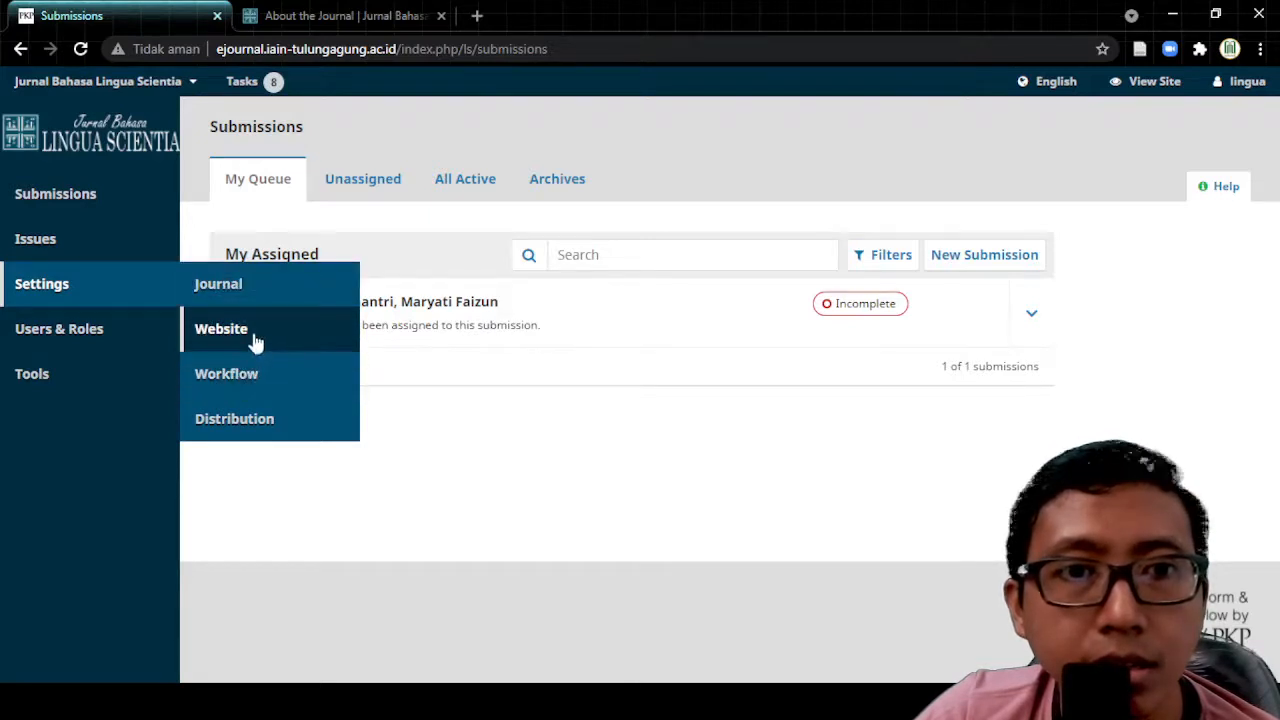
pyautogui.click(253, 338)
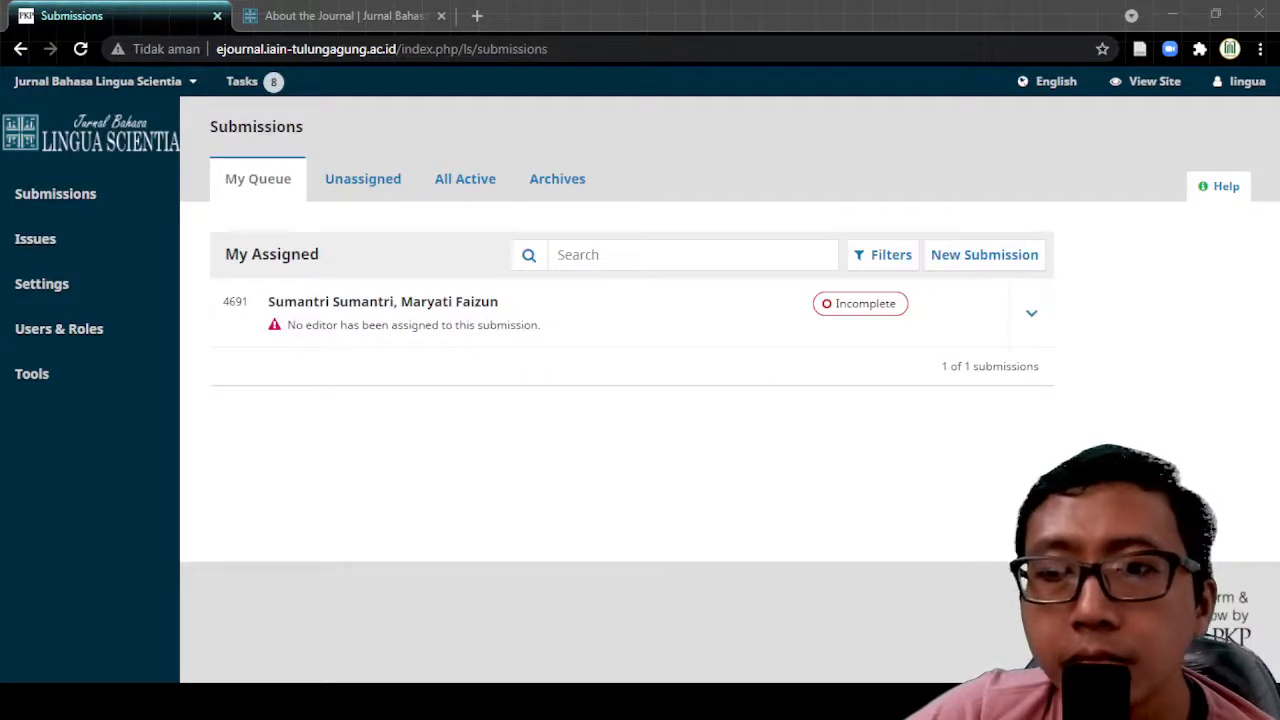
pyautogui.click(403, 571)
pyautogui.moveTo(126, 262)
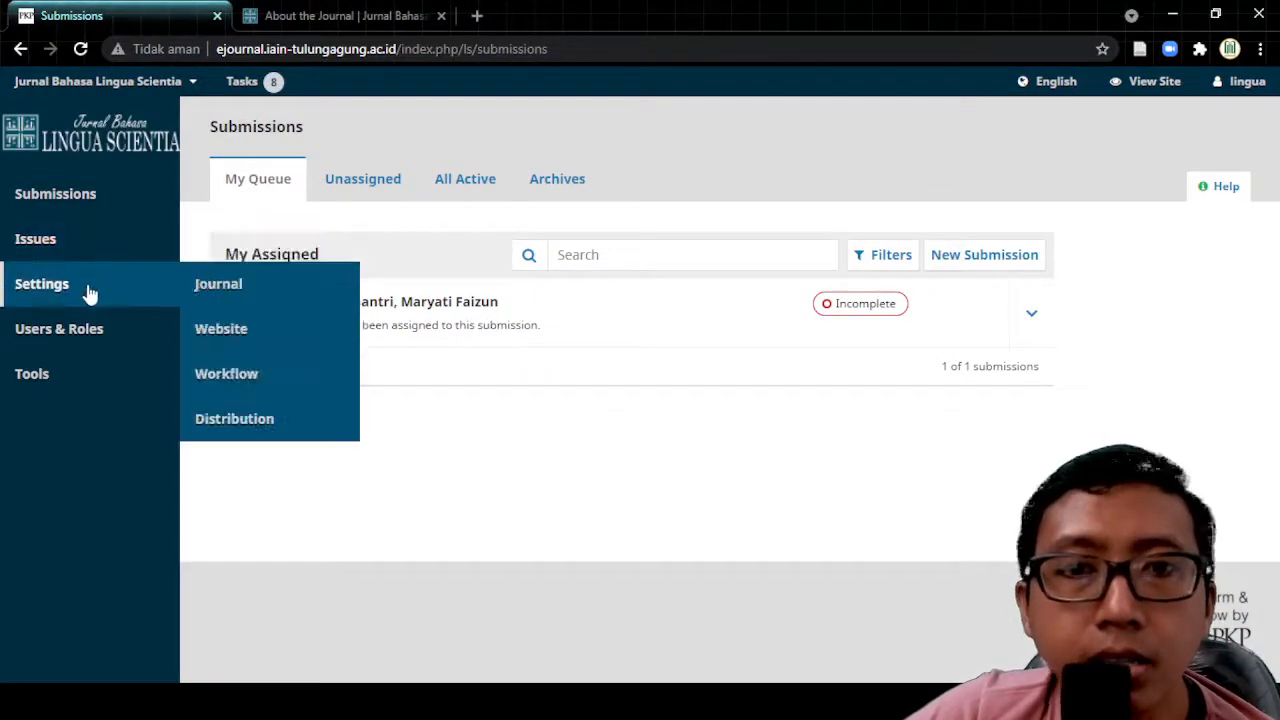
pyautogui.click(230, 290)
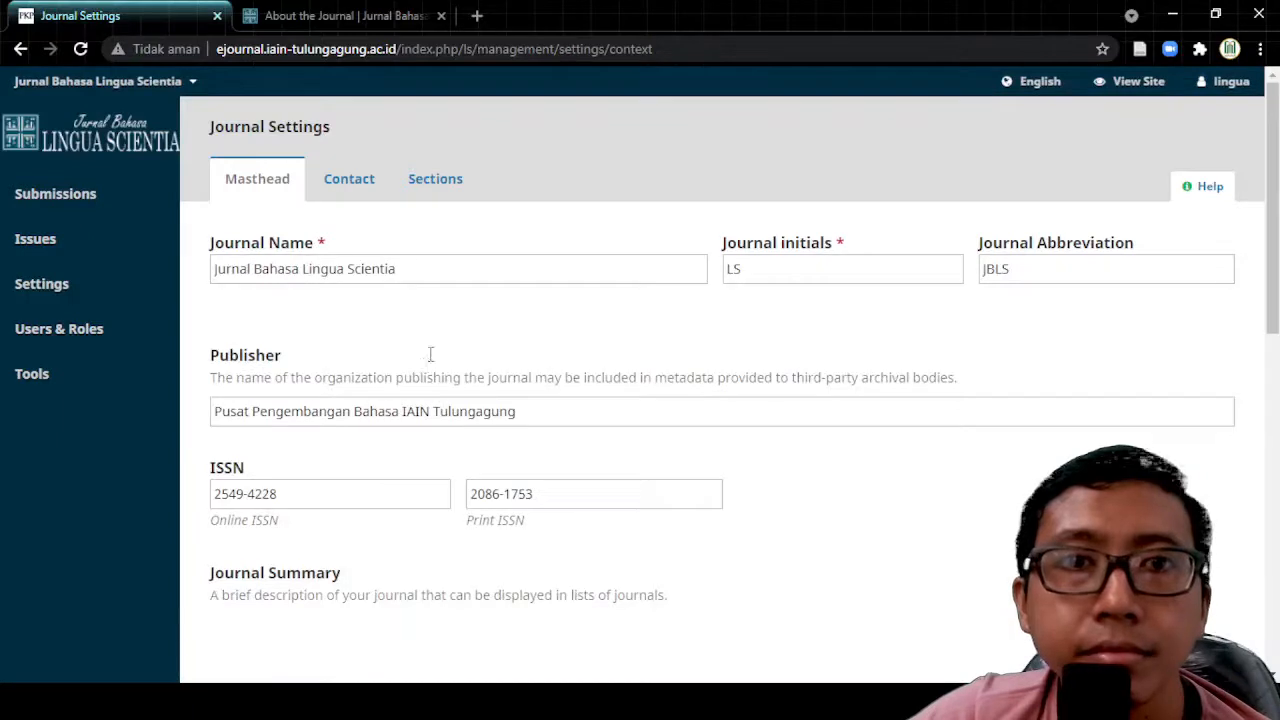
# Step: Show the journal's Sections list and expand the options for the Articles section
pyautogui.click(437, 182)
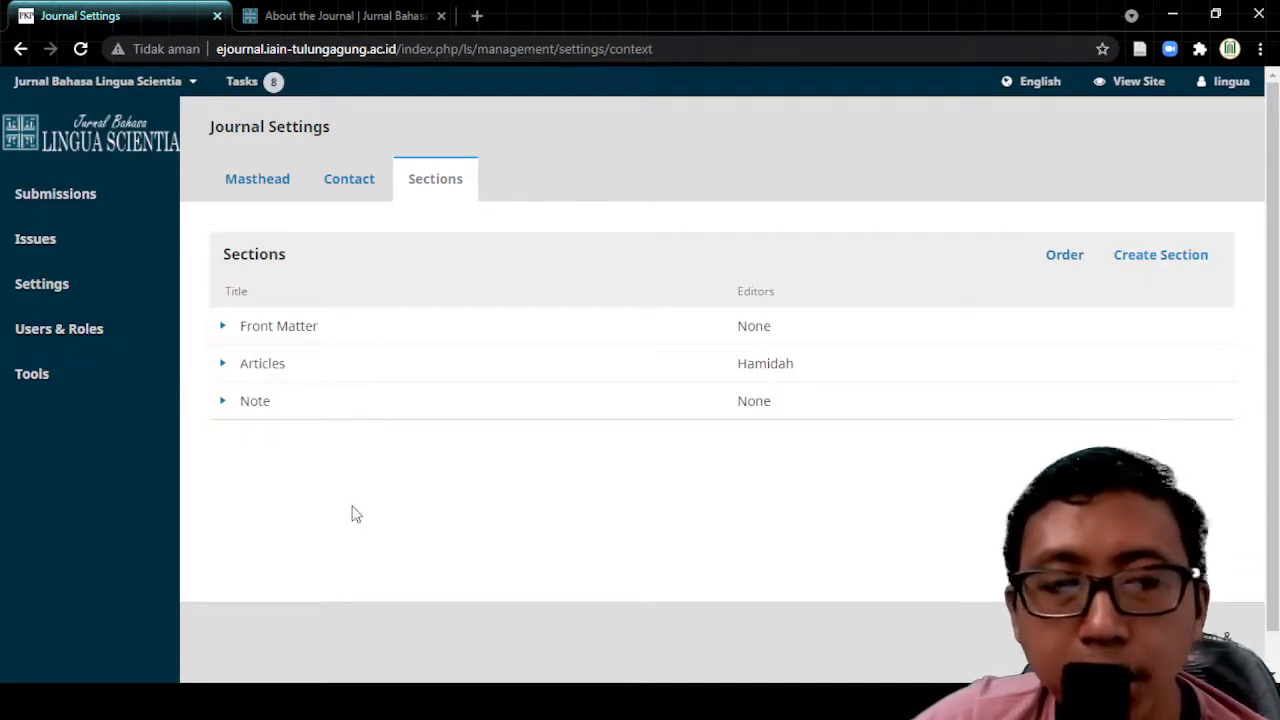
pyautogui.click(223, 364)
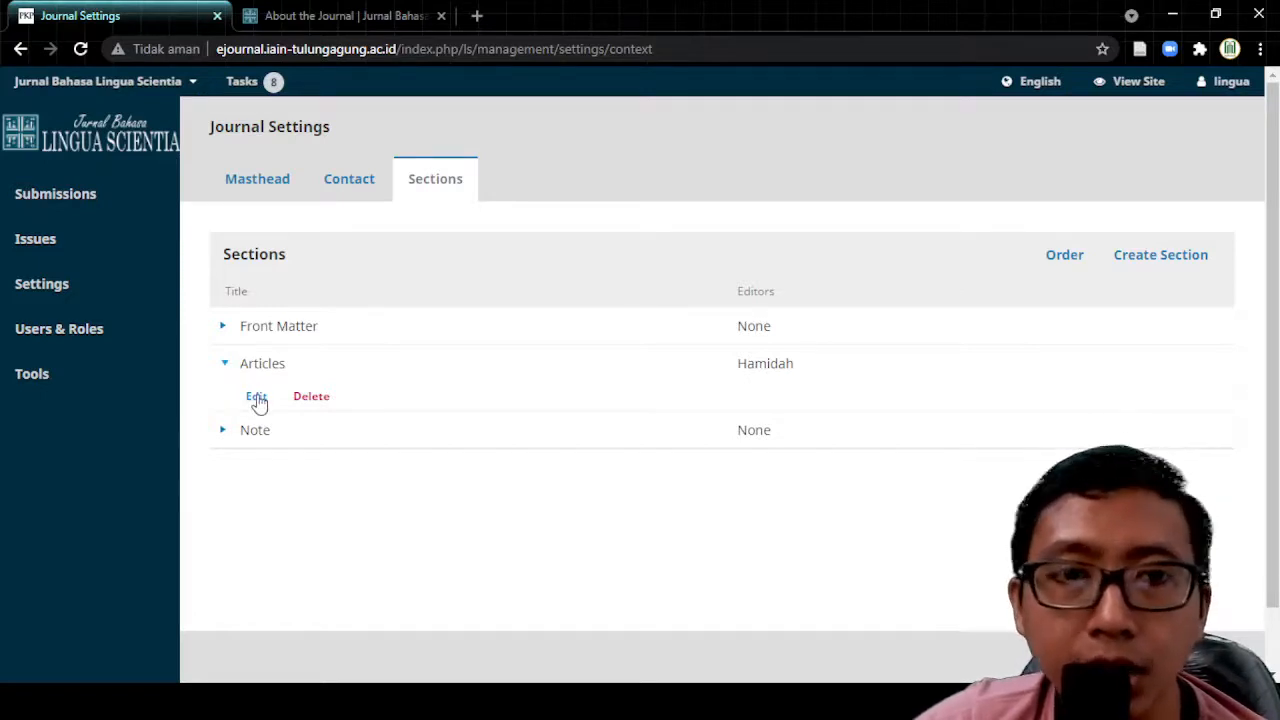
# Step: Review the Articles section's edit form: 350-word abstract limit, indexing and assigned section editor
pyautogui.click(256, 397)
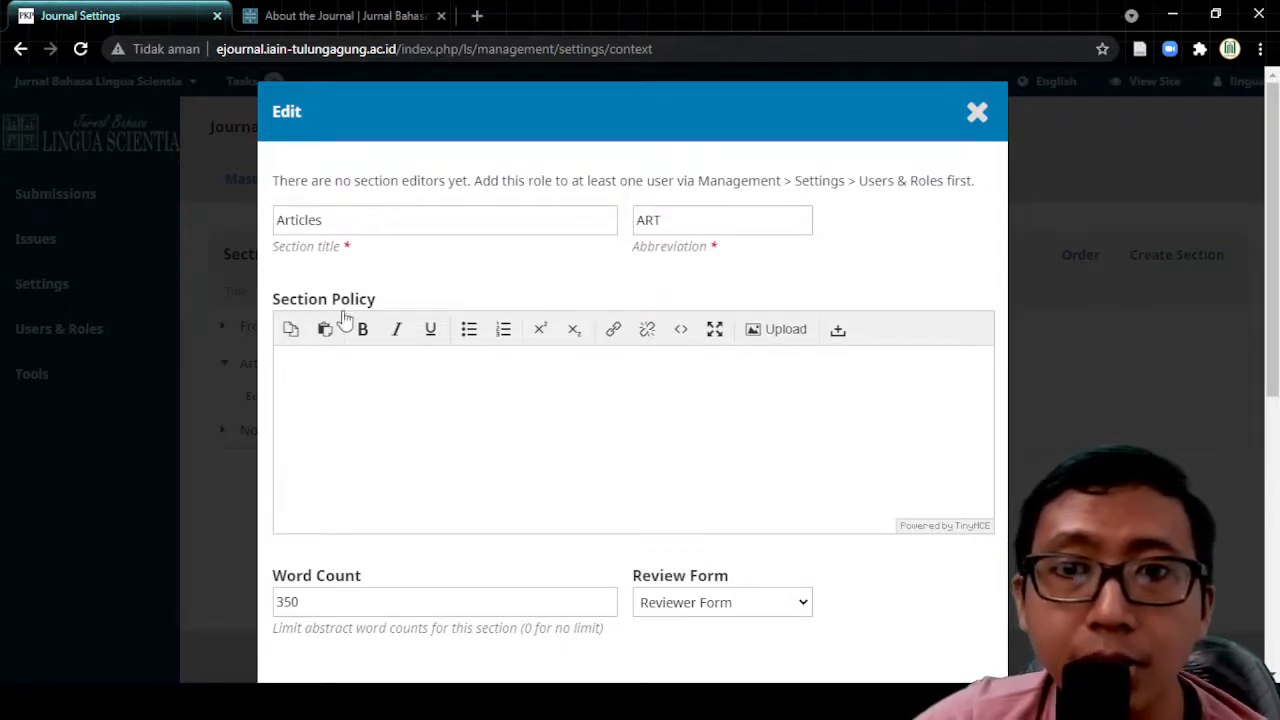
pyautogui.click(332, 390)
pyautogui.scroll(-1, 385, 409)
pyautogui.scroll(-2, 385, 409)
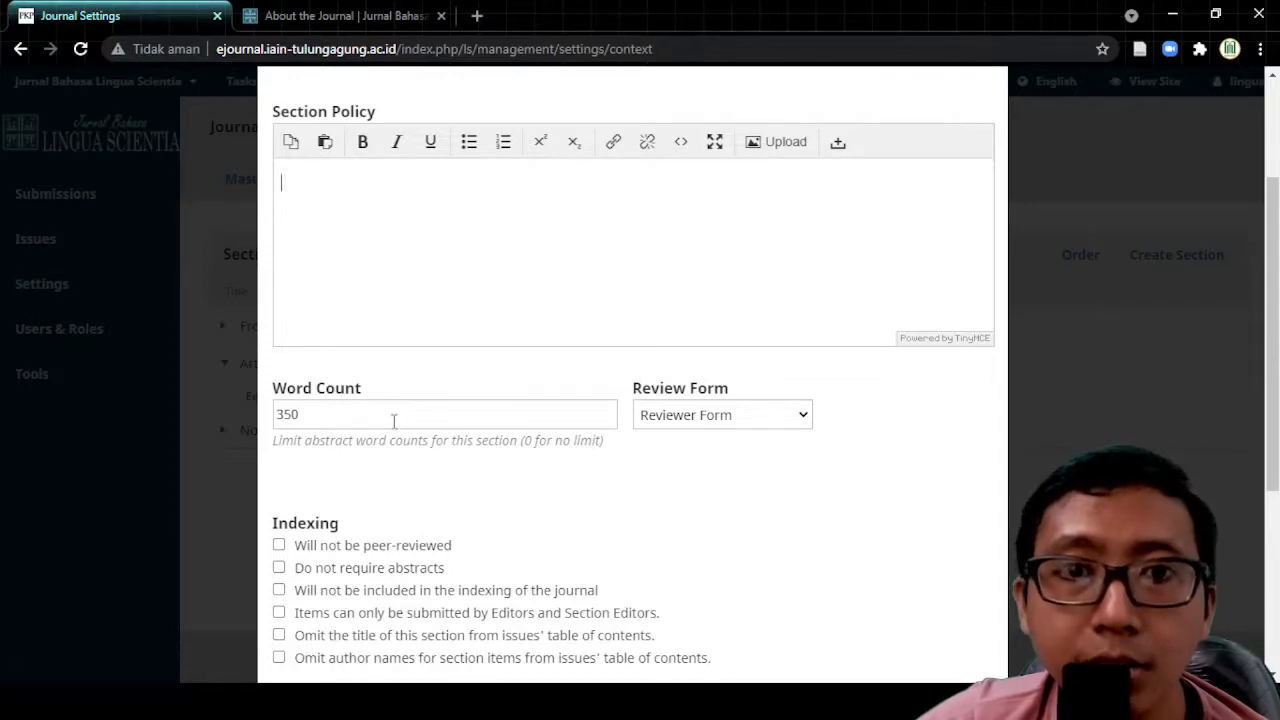
pyautogui.doubleClick(355, 416)
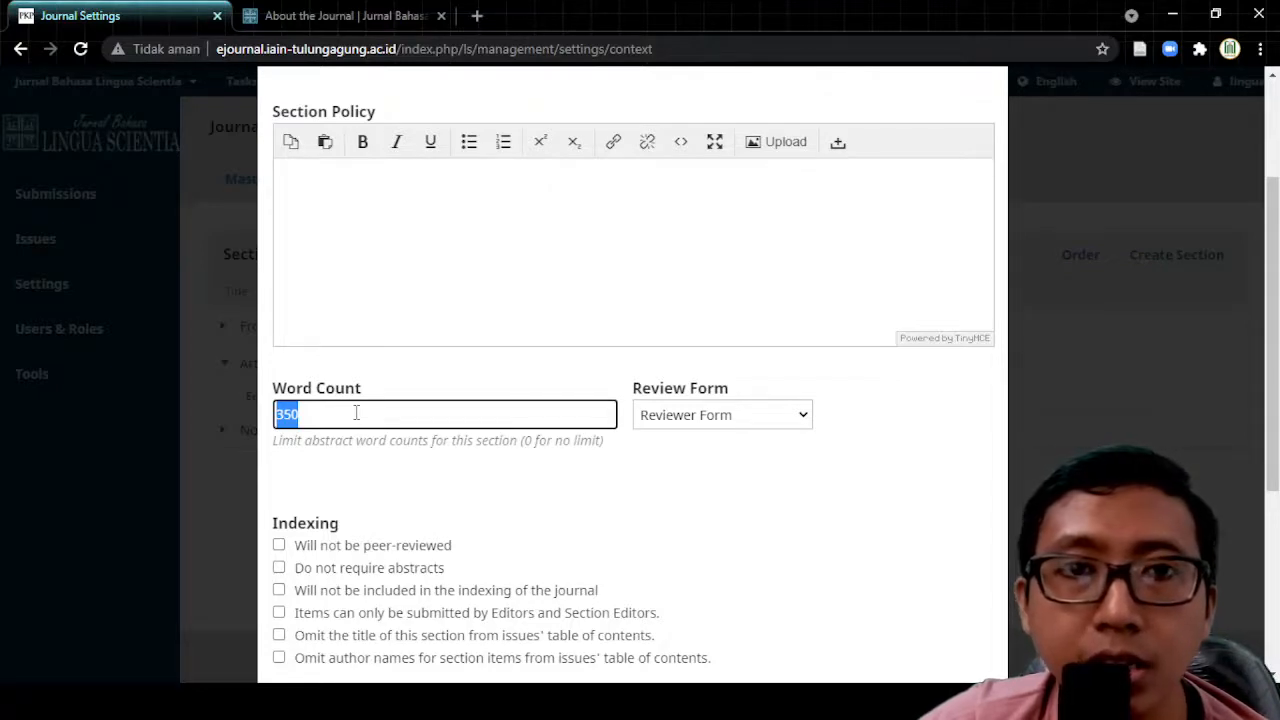
pyautogui.click(354, 413)
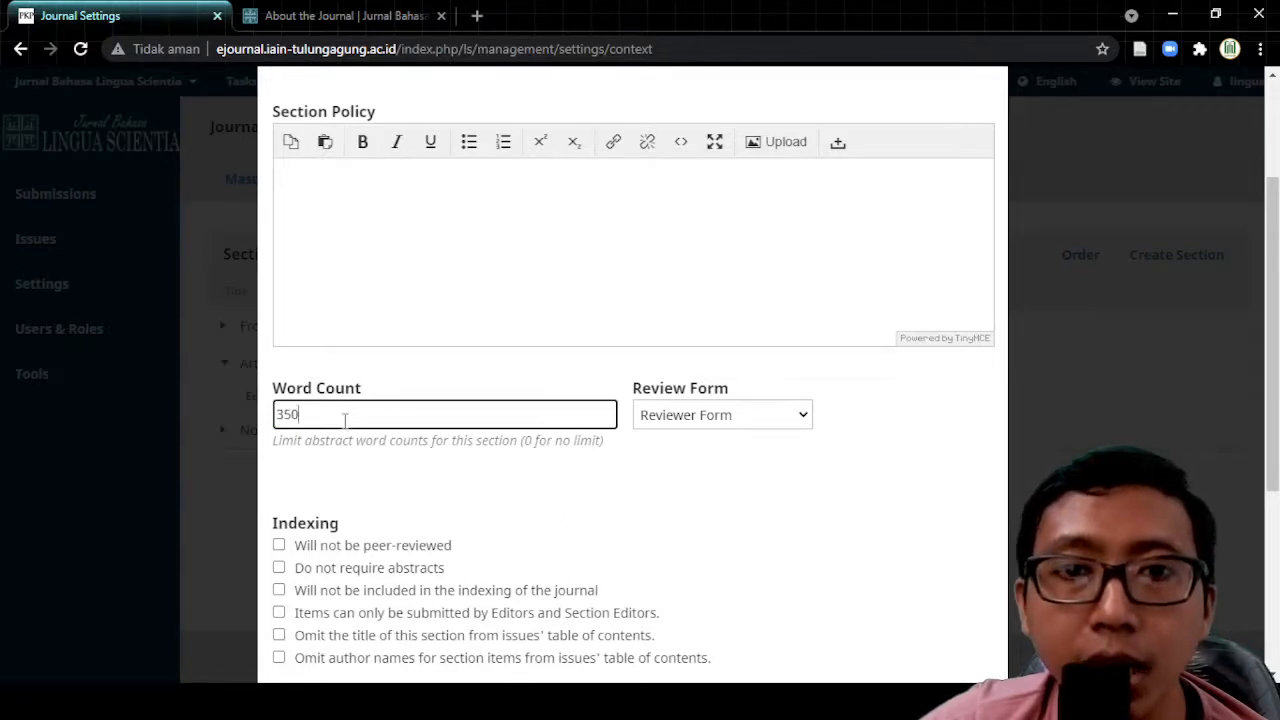
pyautogui.click(753, 417)
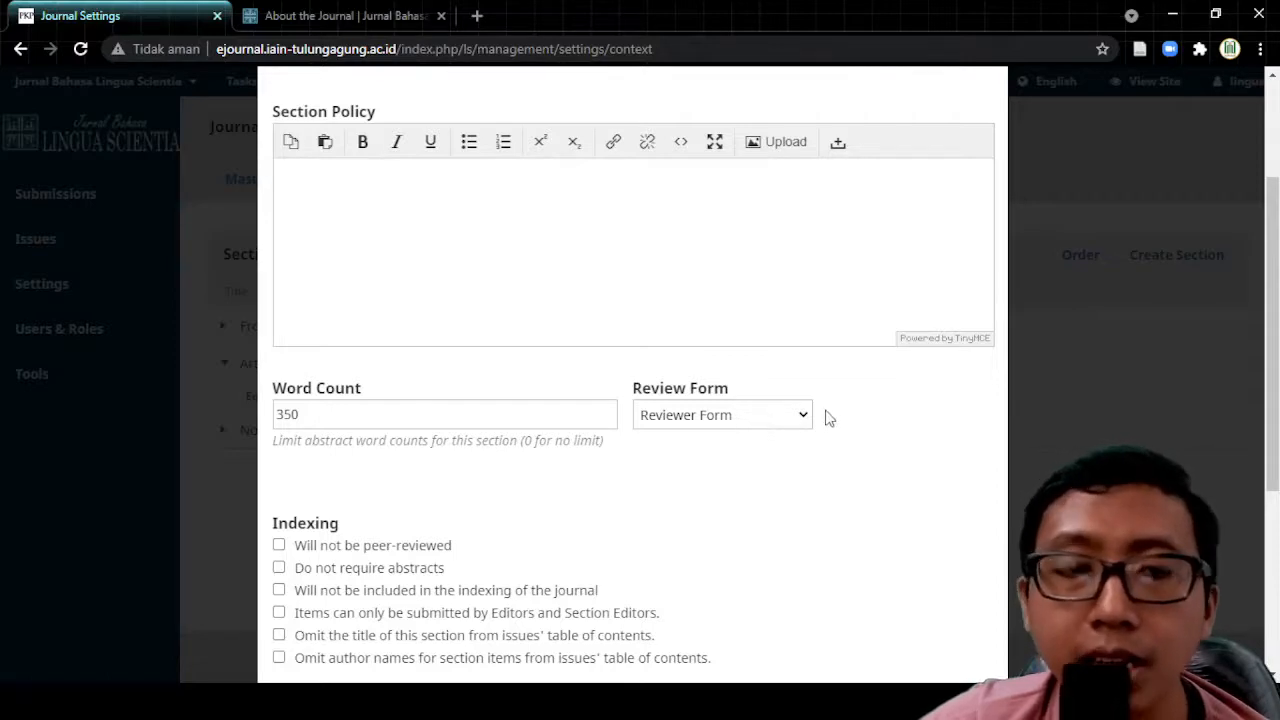
pyautogui.scroll(-3, 580, 449)
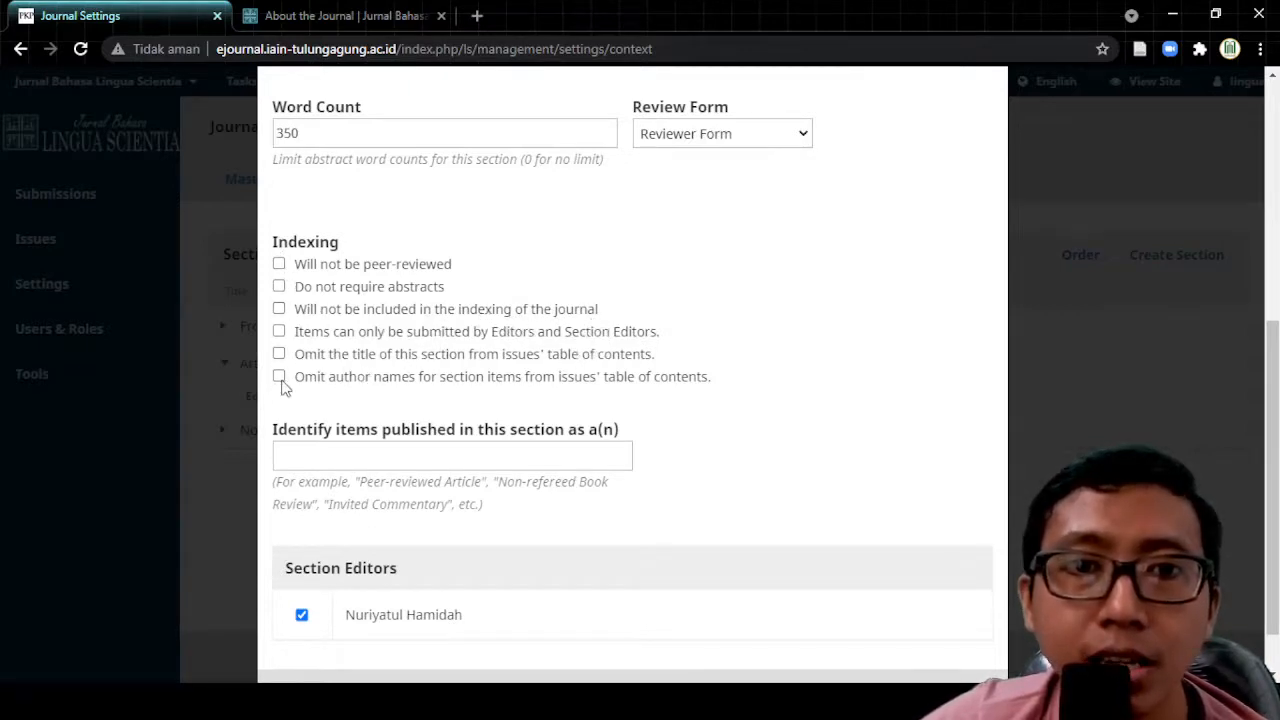
pyautogui.scroll(-1, 500, 438)
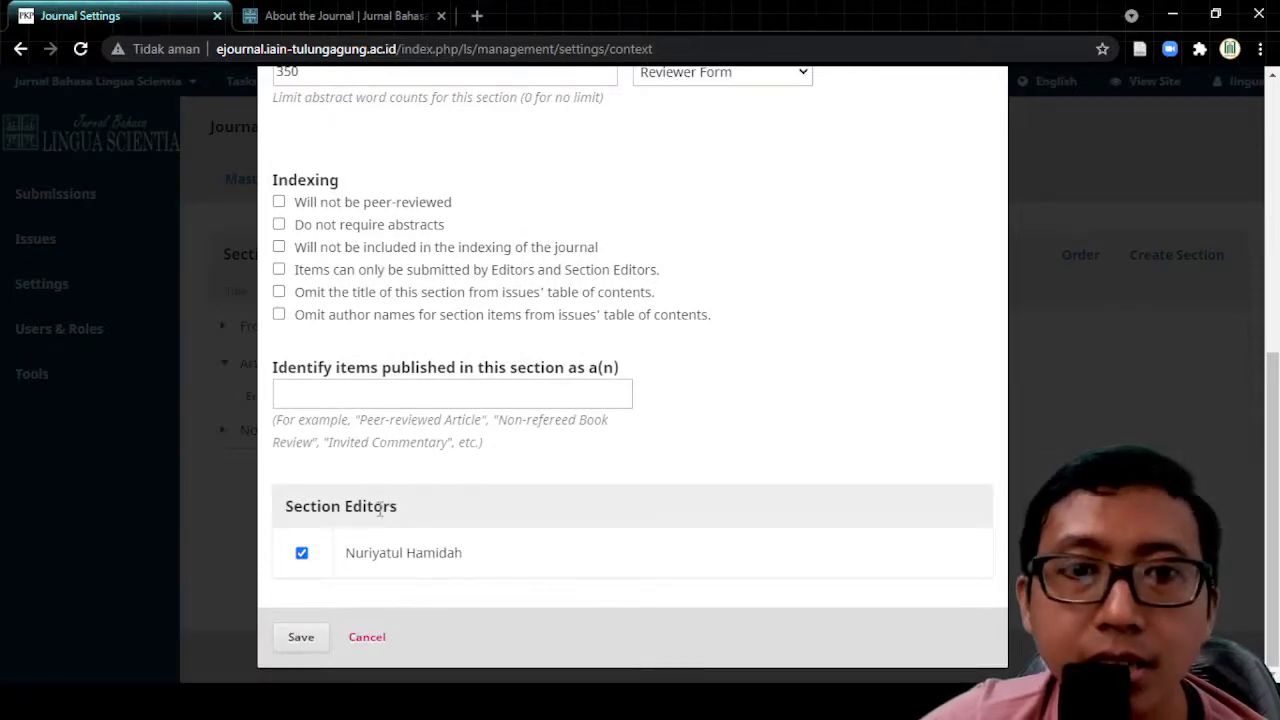
pyautogui.scroll(3, 642, 516)
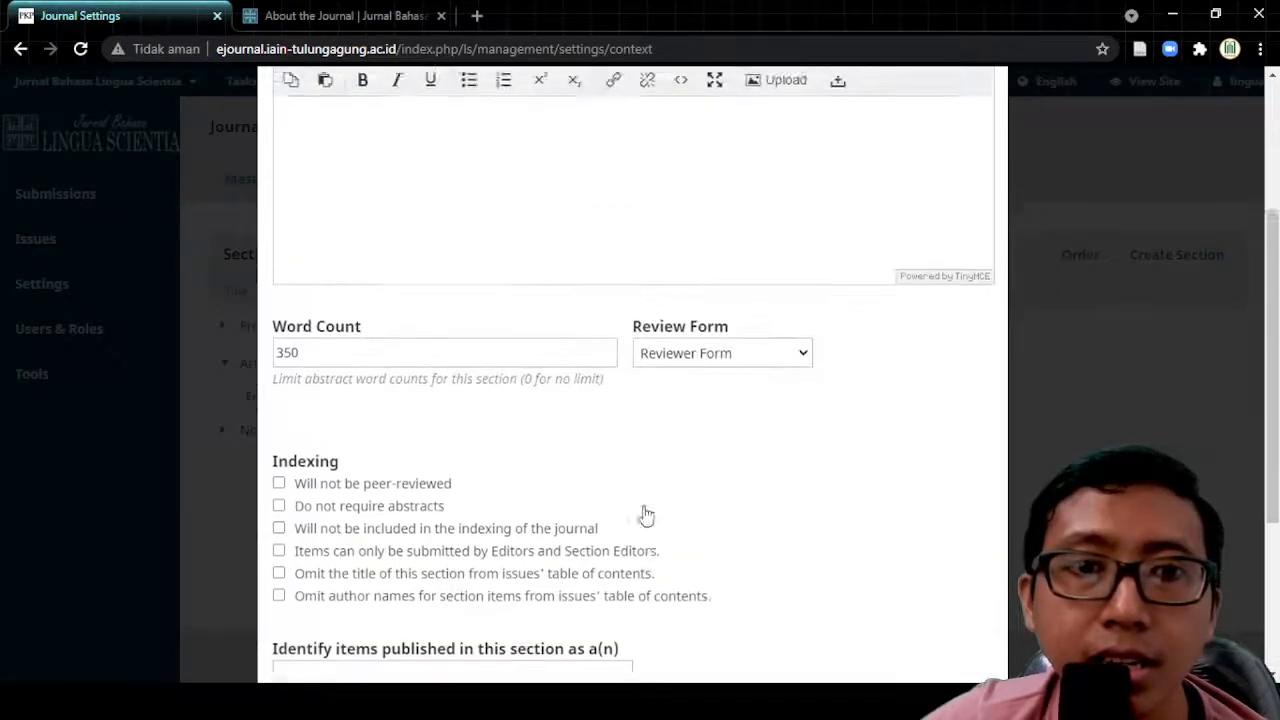
pyautogui.scroll(3, 645, 515)
pyautogui.scroll(-6, 646, 509)
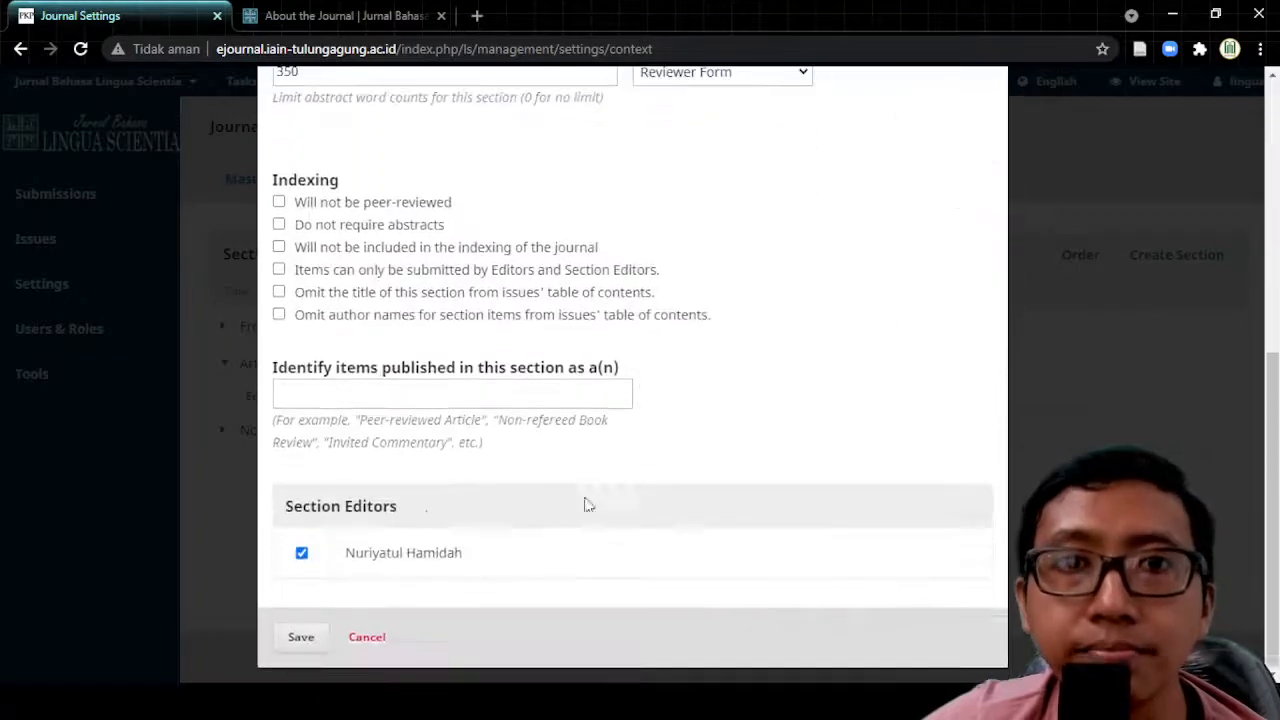
# Step: Cancel the Articles section edit without saving and go to Tools > Import/Export
pyautogui.click(368, 641)
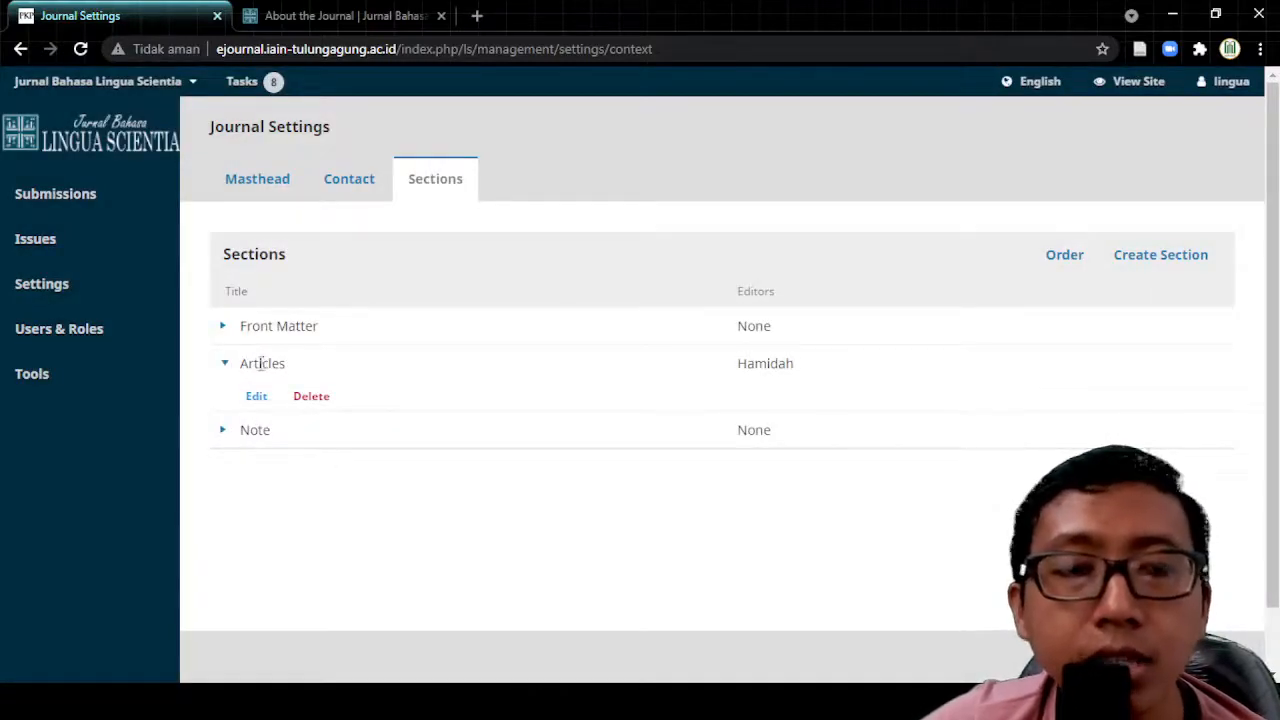
pyautogui.moveTo(34, 372)
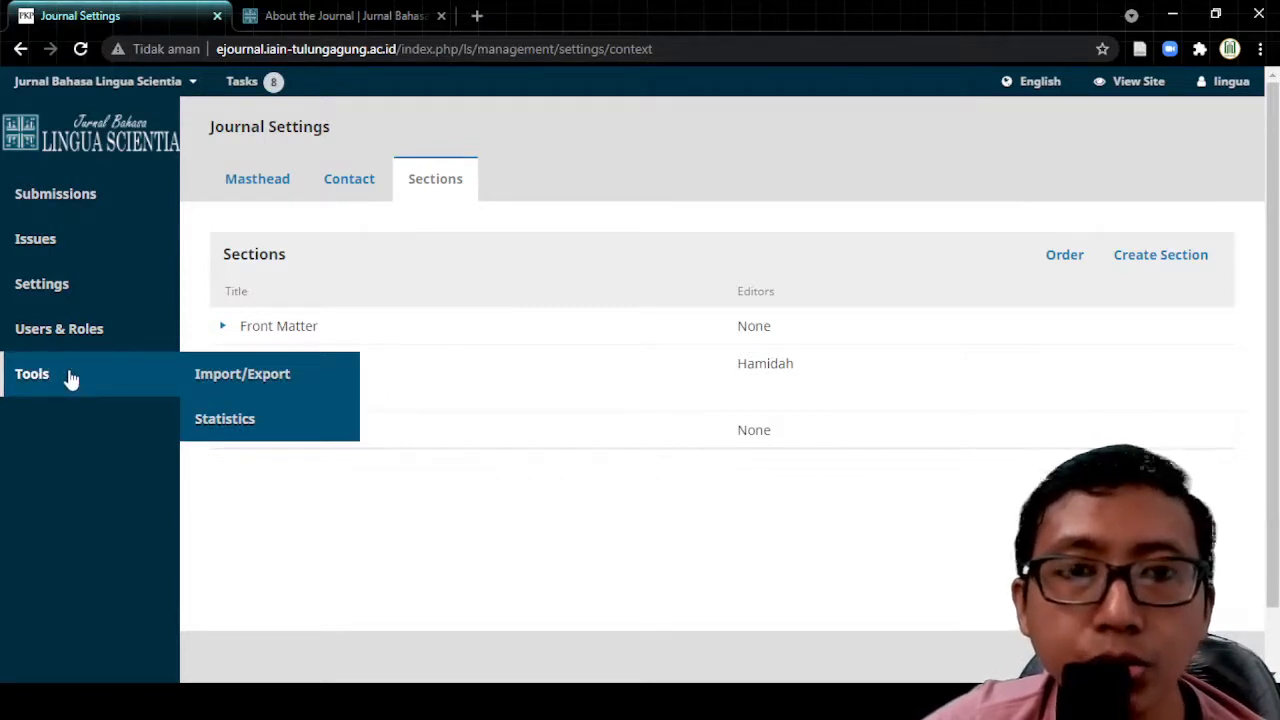
pyautogui.click(262, 374)
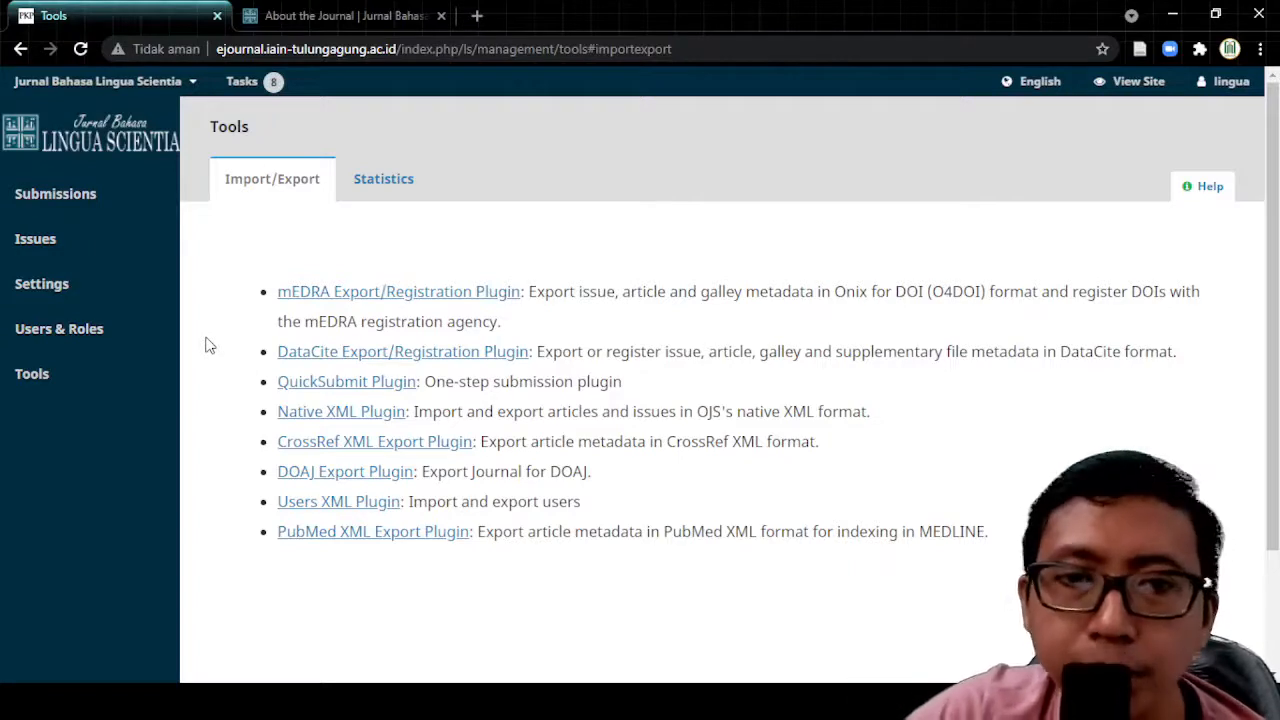
# Step: Start a QuickSubmit submission assigned to the Articles section
pyautogui.click(328, 386)
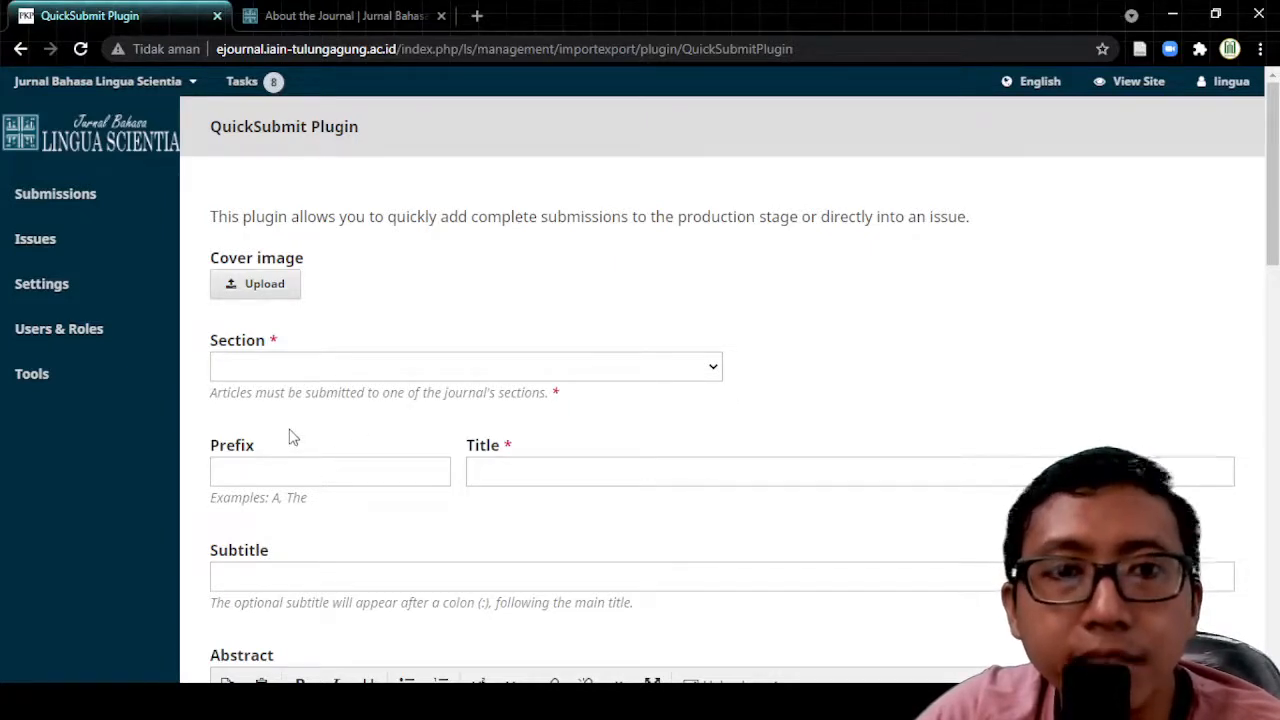
pyautogui.click(323, 367)
pyautogui.click(330, 397)
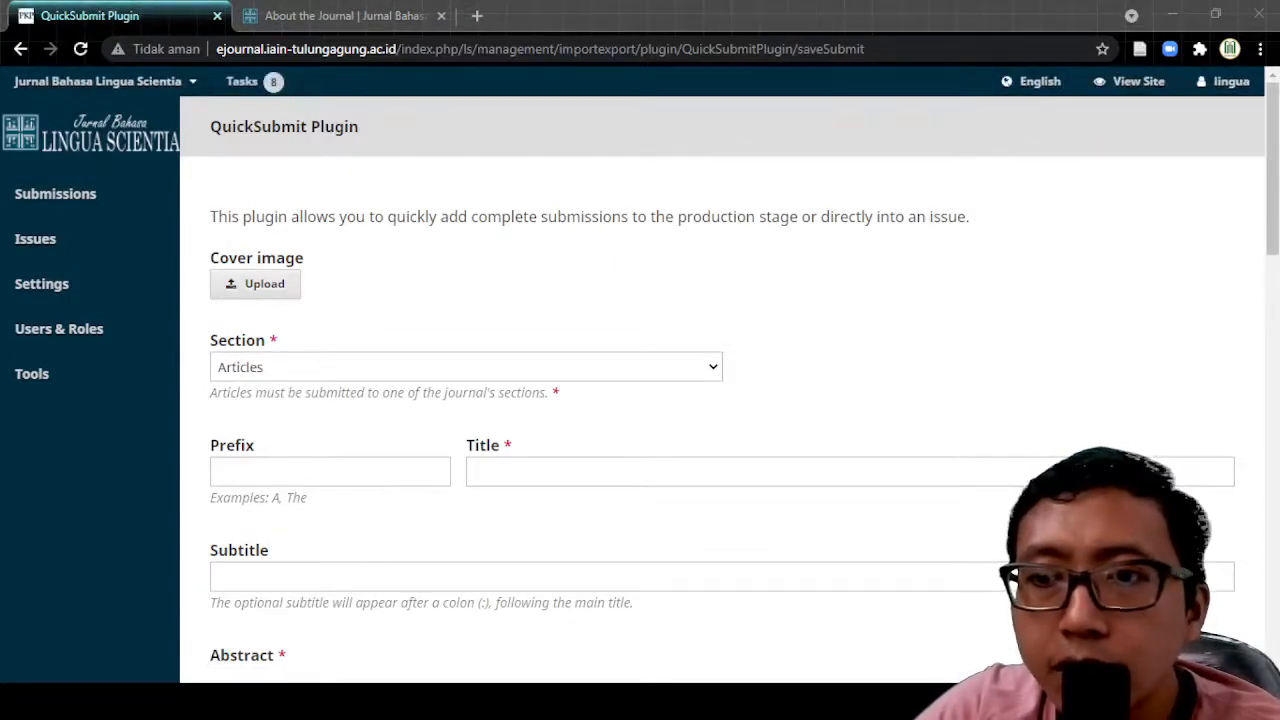
pyautogui.scroll(-2, 330, 380)
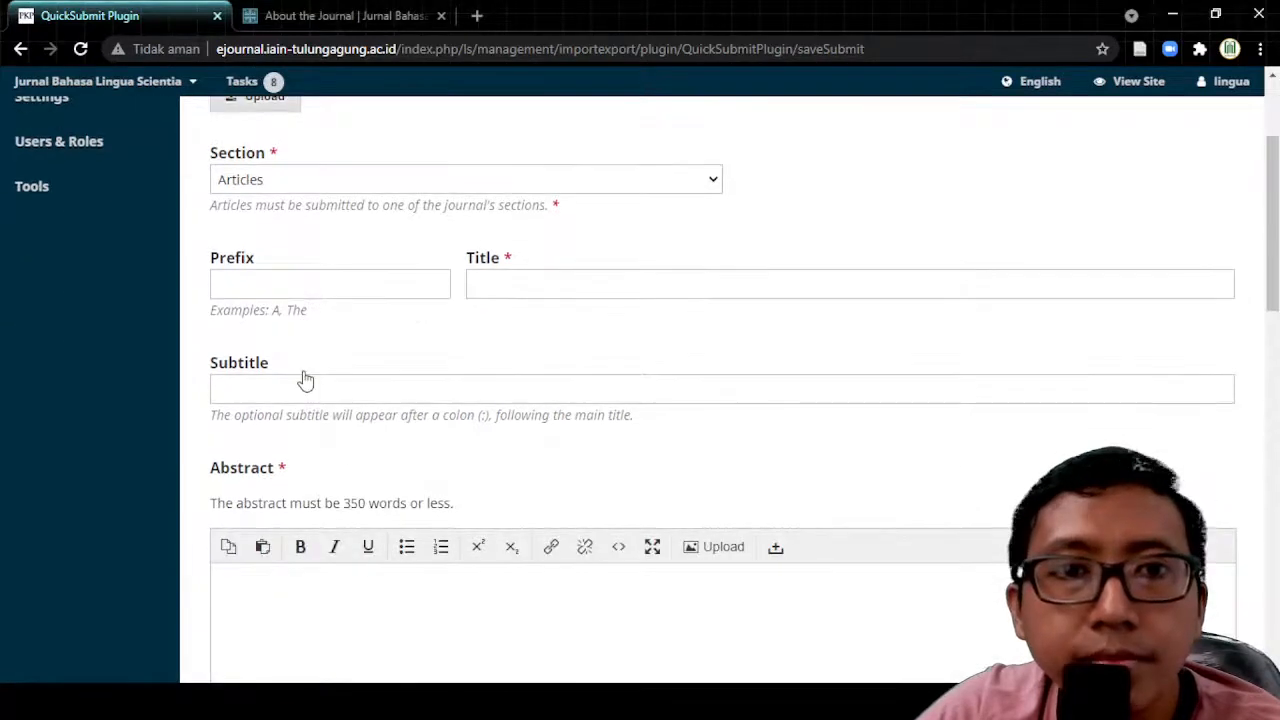
# Step: Enter the title 'Judul jurnal ilmiah', leaving the Prefix and Subtitle fields empty
pyautogui.click(551, 286)
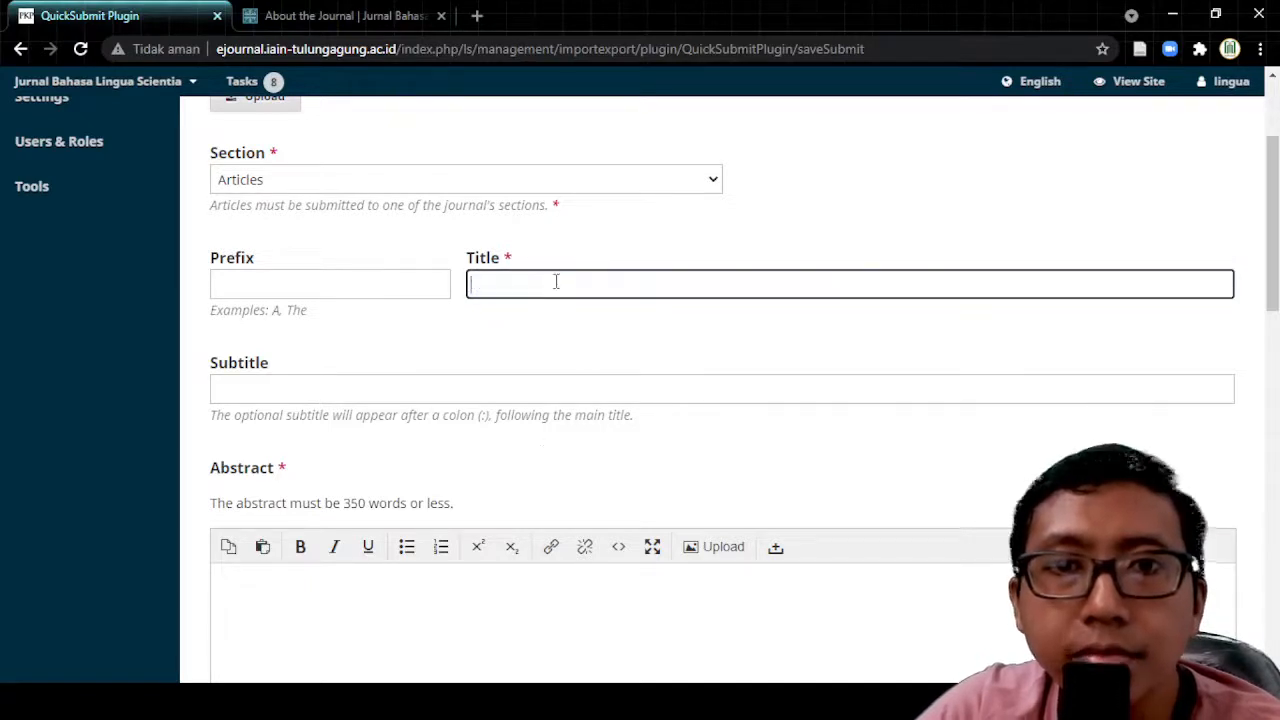
pyautogui.write('Judul')
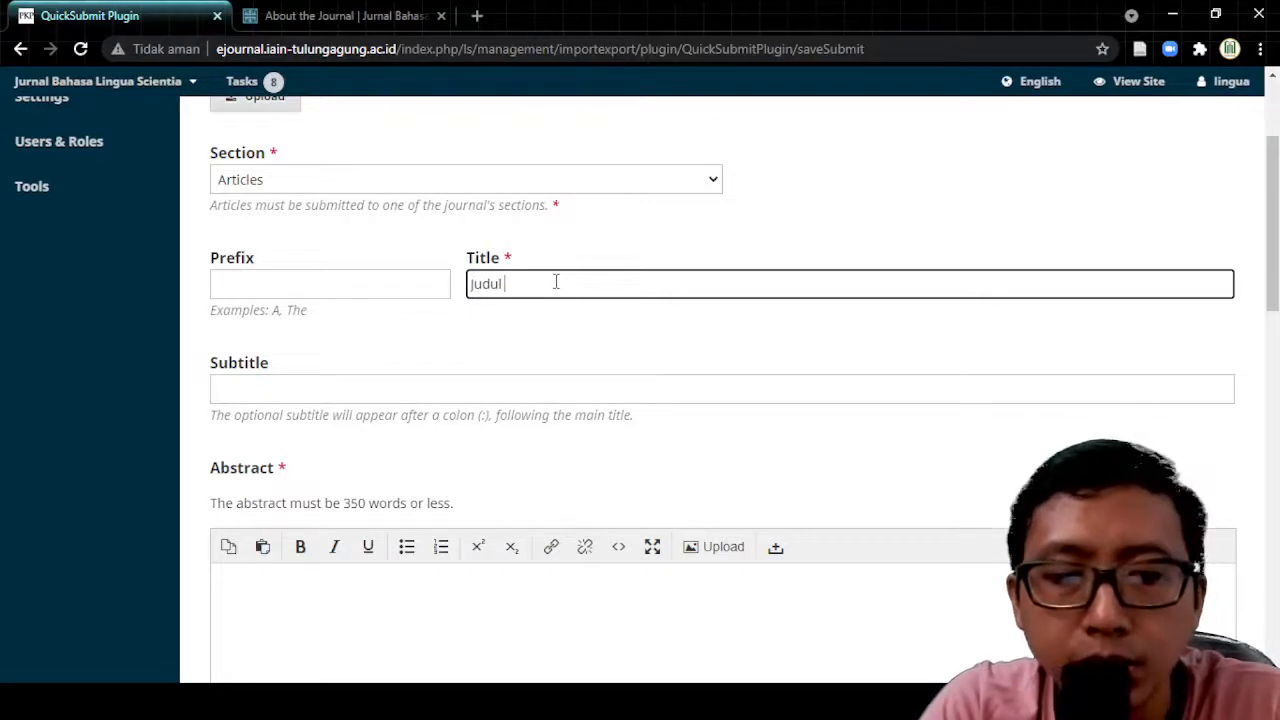
pyautogui.write(' jurnal ilmiah')
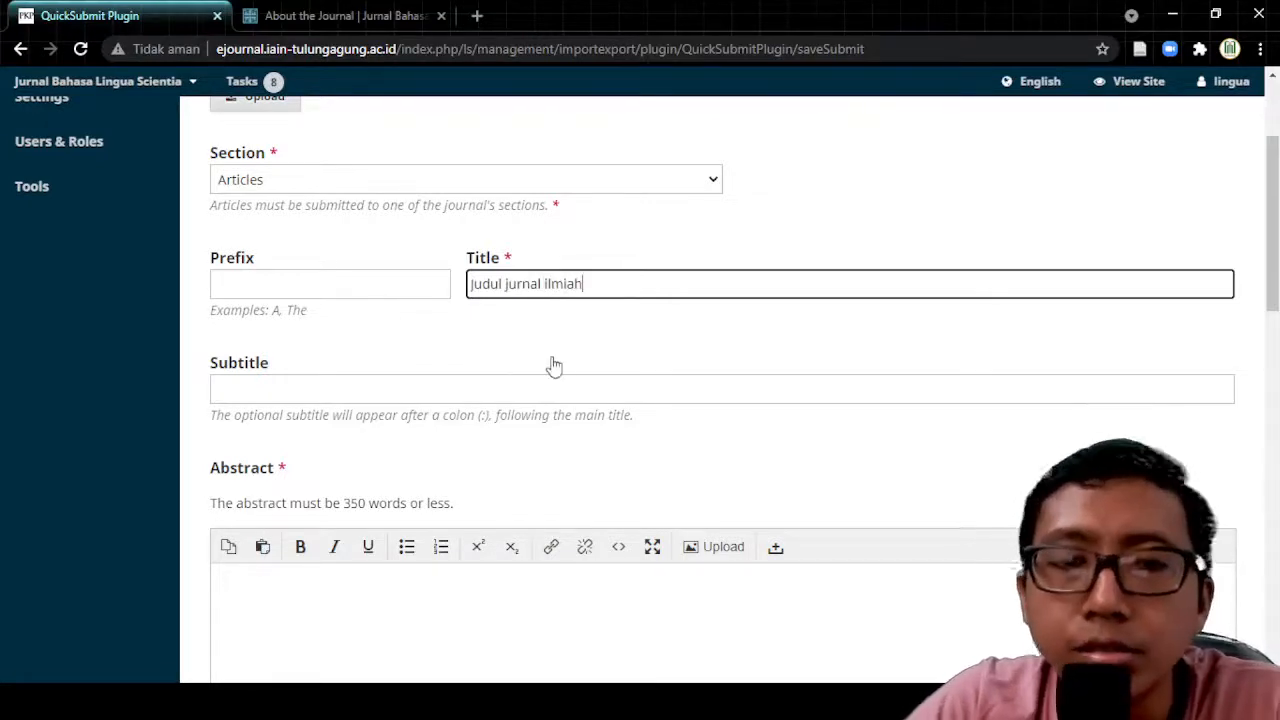
pyautogui.click(367, 283)
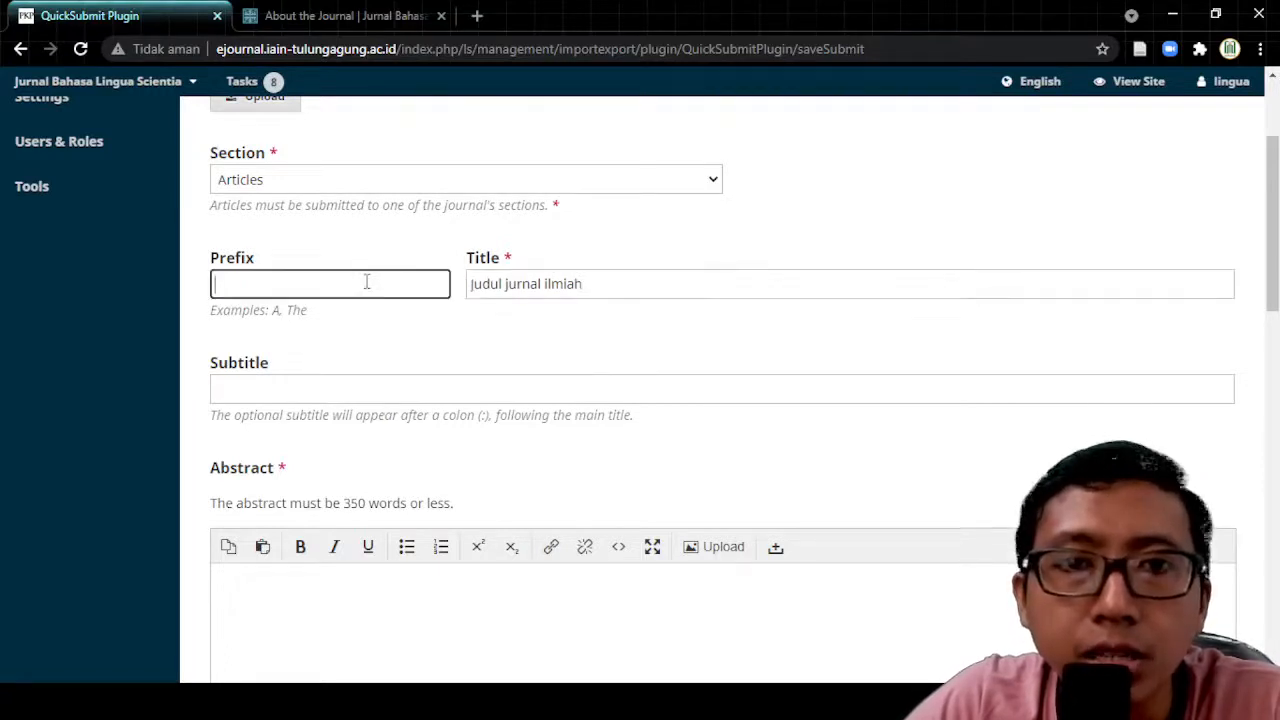
pyautogui.write('THE')
pyautogui.click(496, 333)
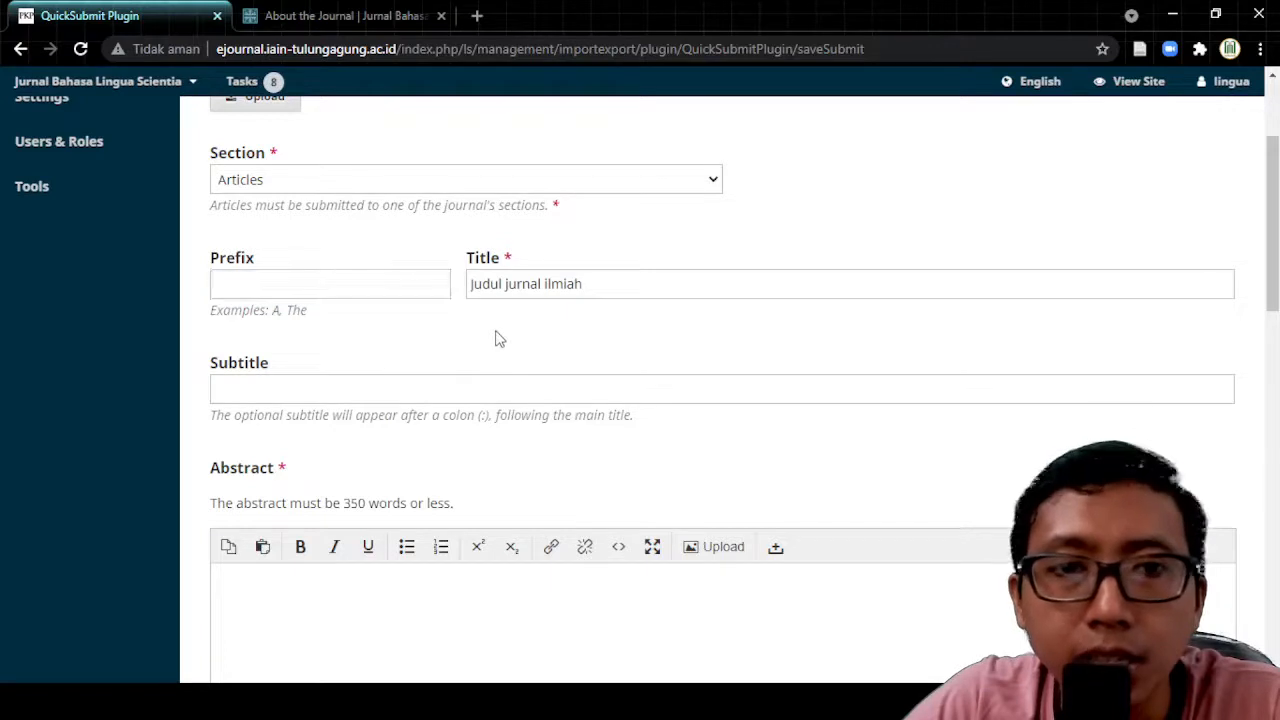
pyautogui.click(468, 283)
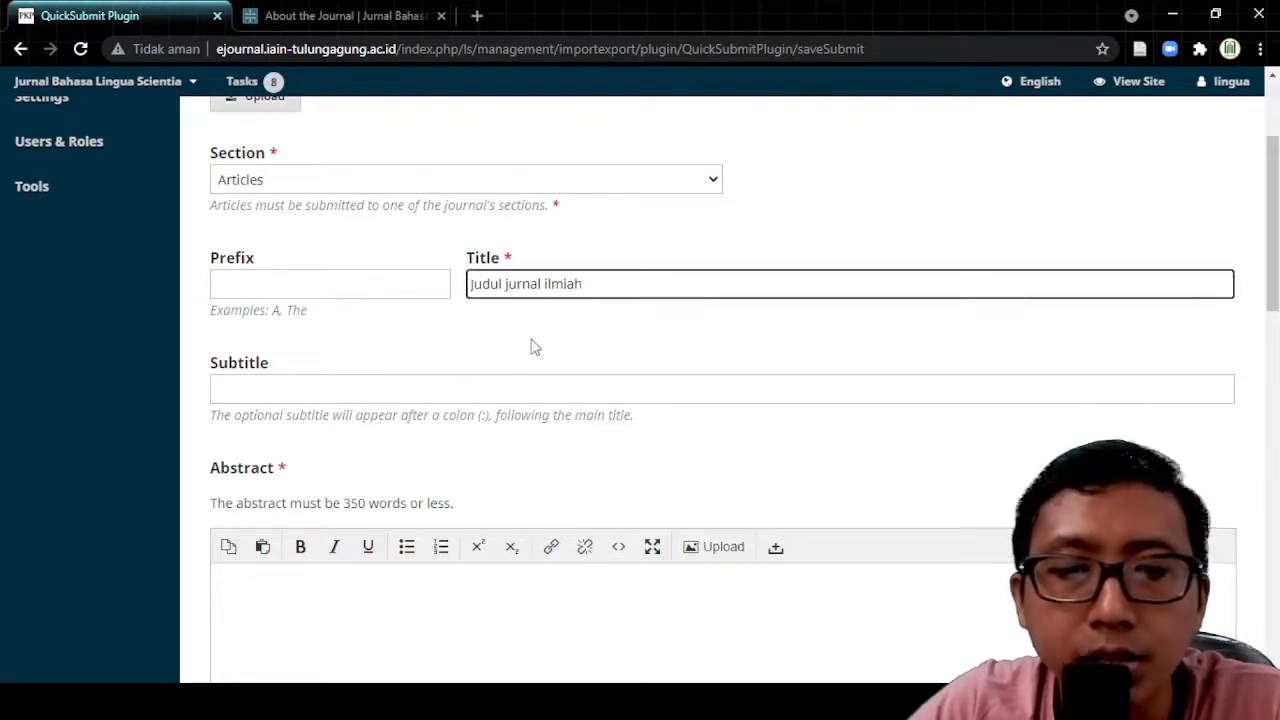
pyautogui.write('The')
pyautogui.press('BackSpace')
pyautogui.press('BackSpace')
pyautogui.press('BackSpace')
pyautogui.press('BackSpace')
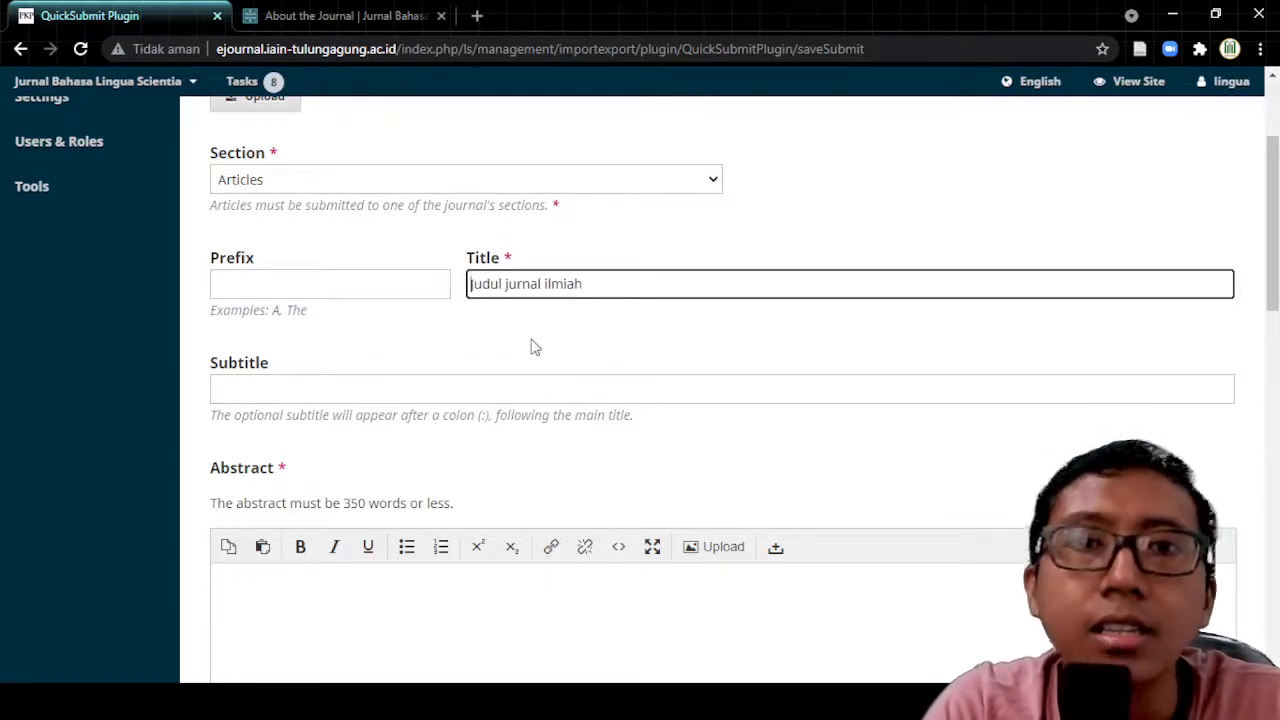
pyautogui.click(388, 285)
pyautogui.click(503, 328)
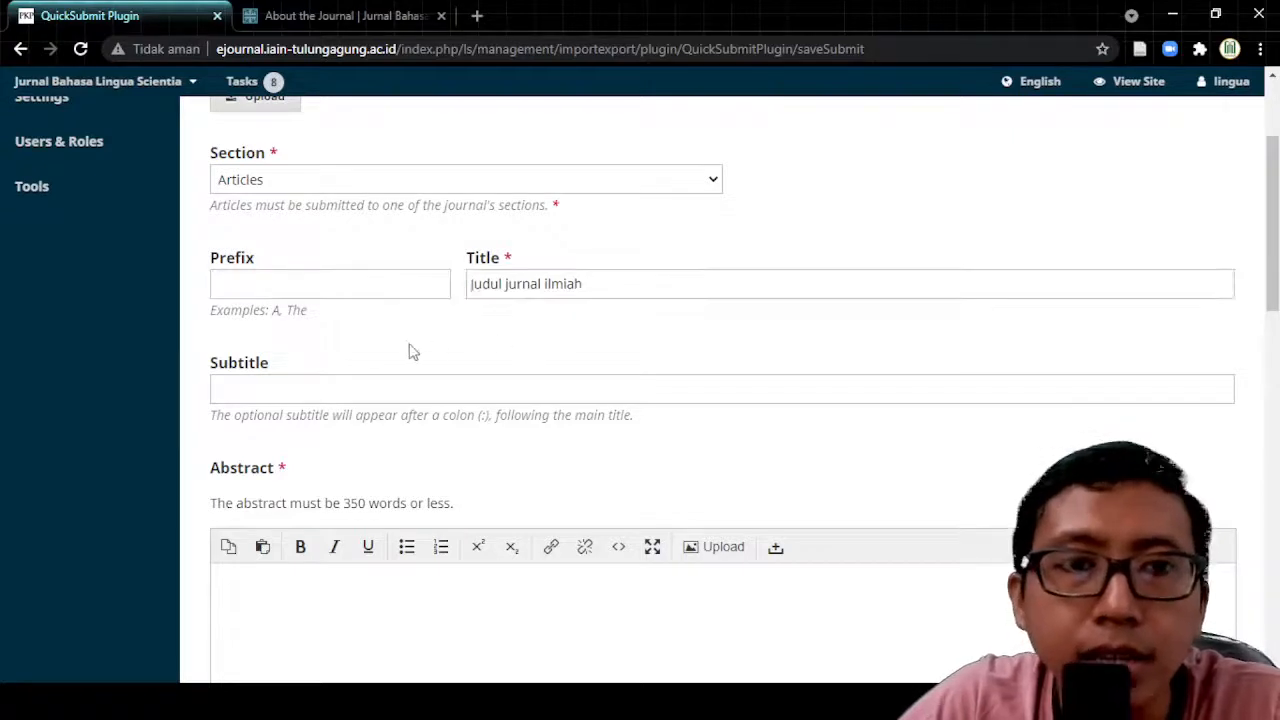
pyautogui.click(320, 396)
pyautogui.scroll(-3, 368, 371)
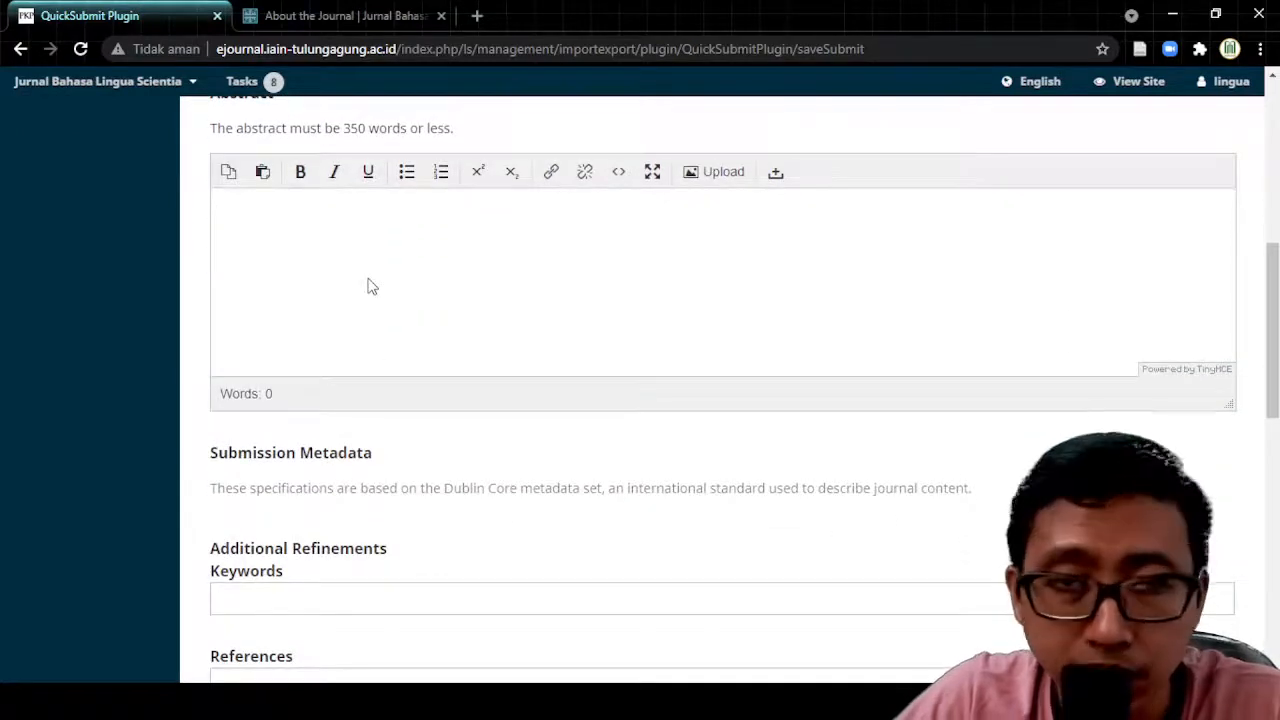
pyautogui.scroll(1, 368, 287)
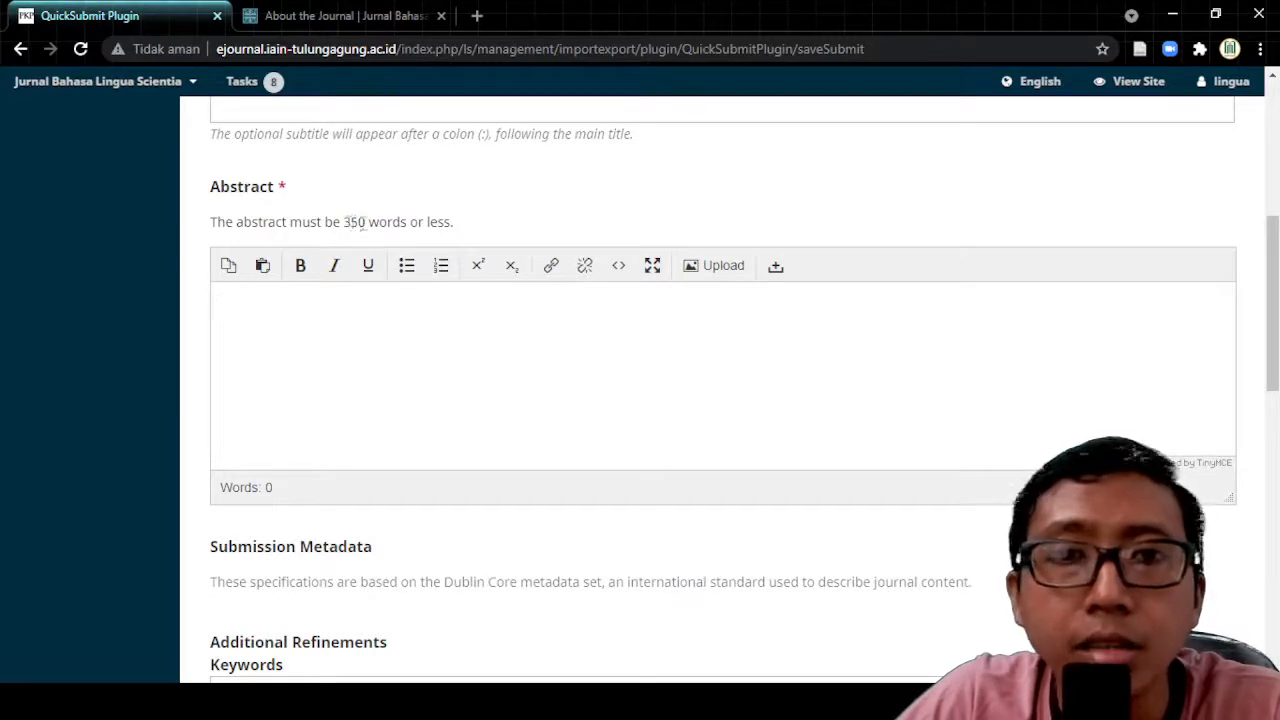
pyautogui.moveTo(345, 222); pyautogui.dragTo(420, 222)
pyautogui.click(470, 222)
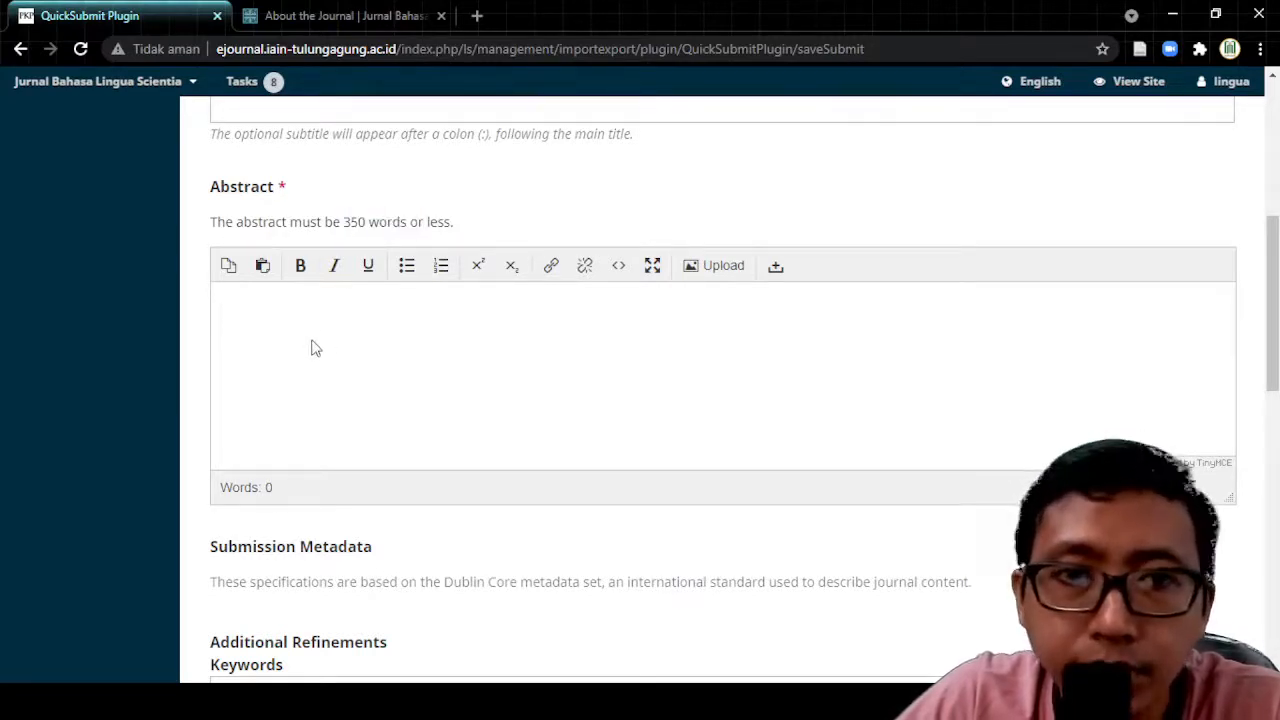
pyautogui.scroll(-2, 316, 340)
pyautogui.scroll(-2, 407, 247)
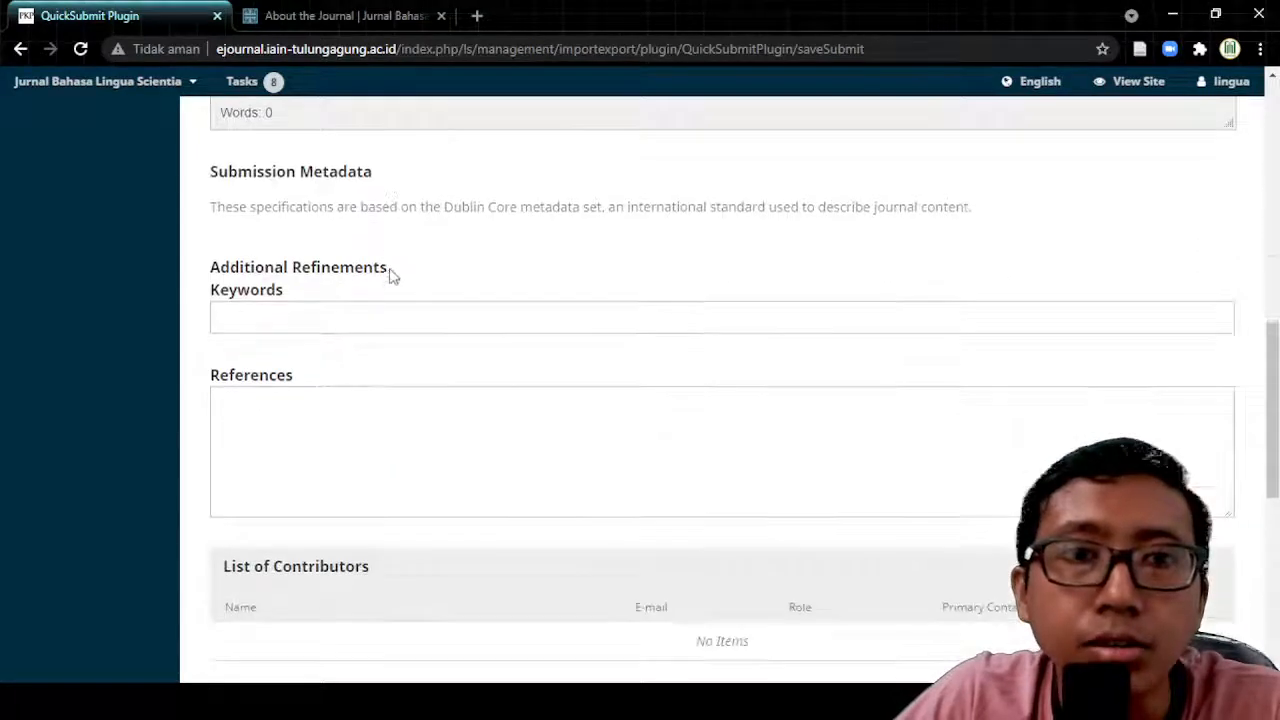
pyautogui.click(352, 323)
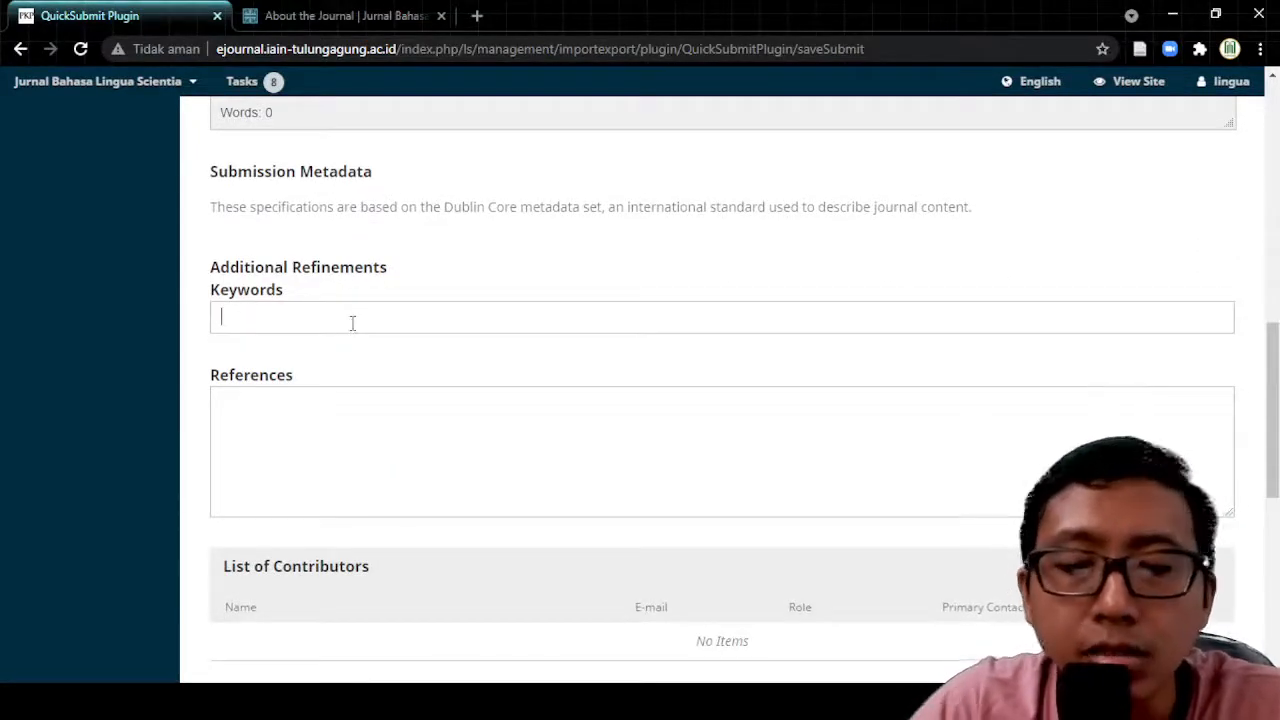
# Step: Type 'Abstrak' into the article's Abstract editor
pyautogui.scroll(4, 352, 323)
pyautogui.click(349, 313)
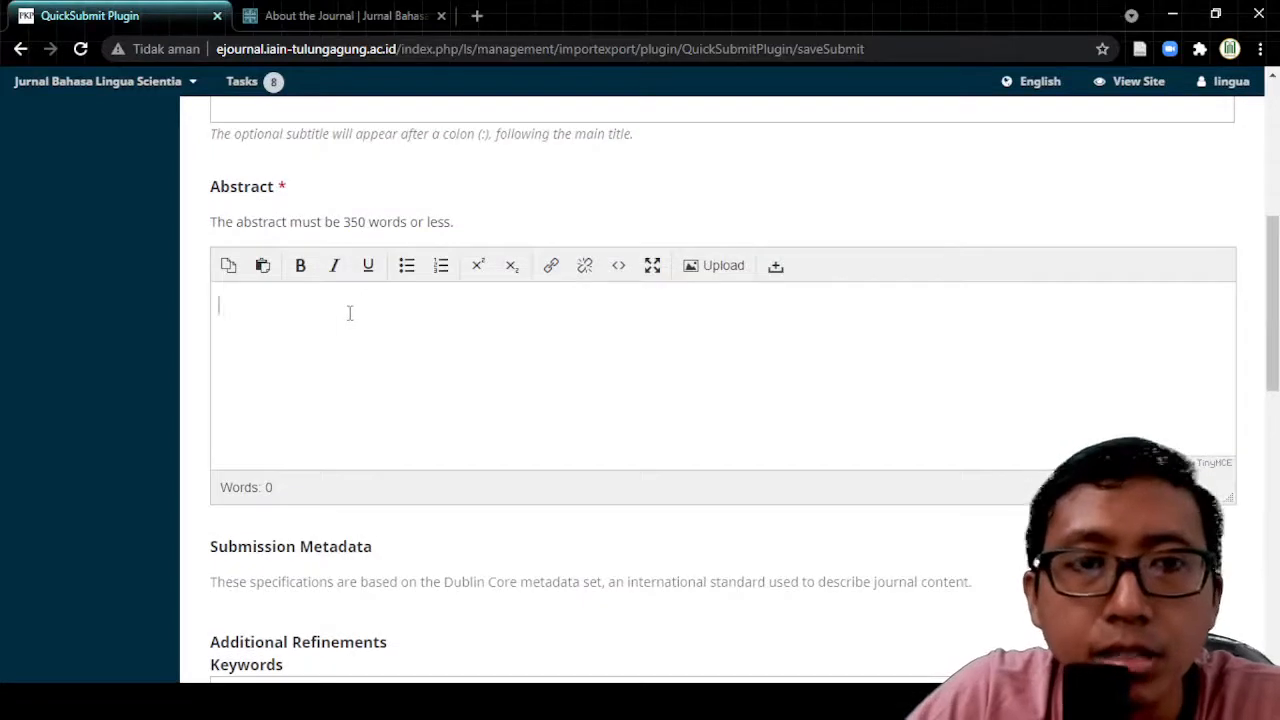
pyautogui.write('Abstrak')
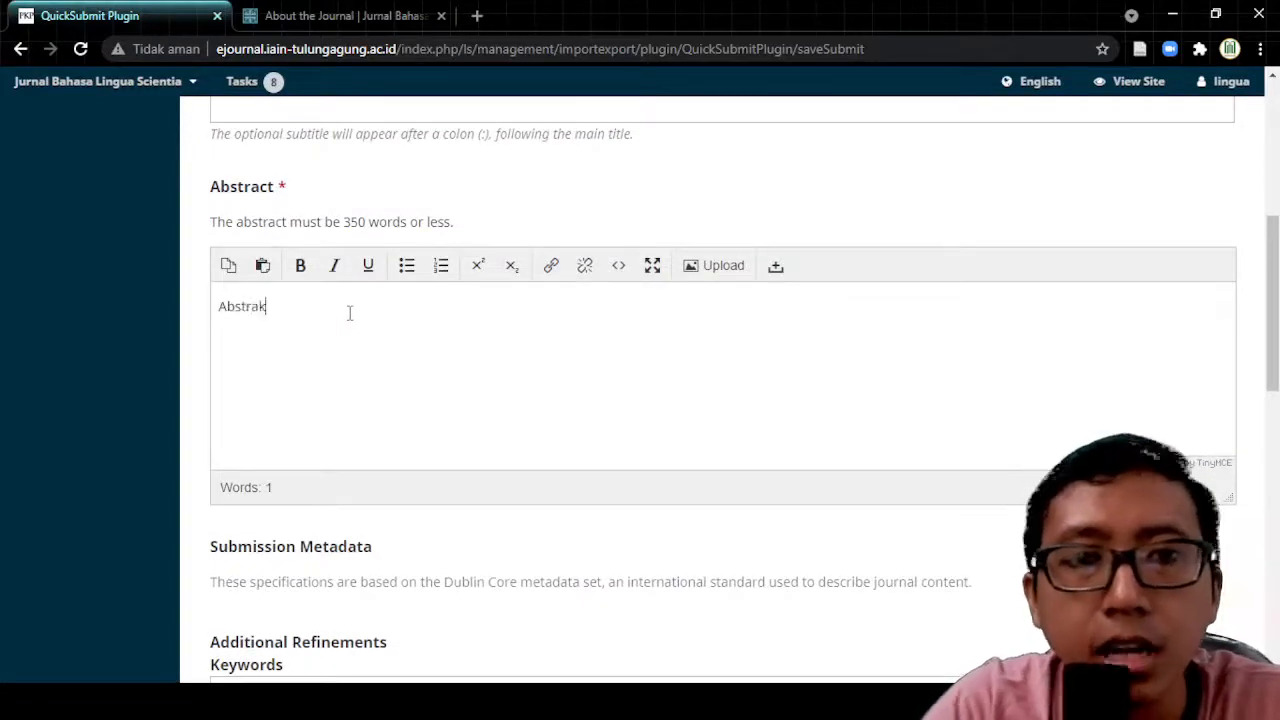
pyautogui.scroll(-1, 358, 362)
pyautogui.scroll(-3, 358, 362)
pyautogui.click(454, 397)
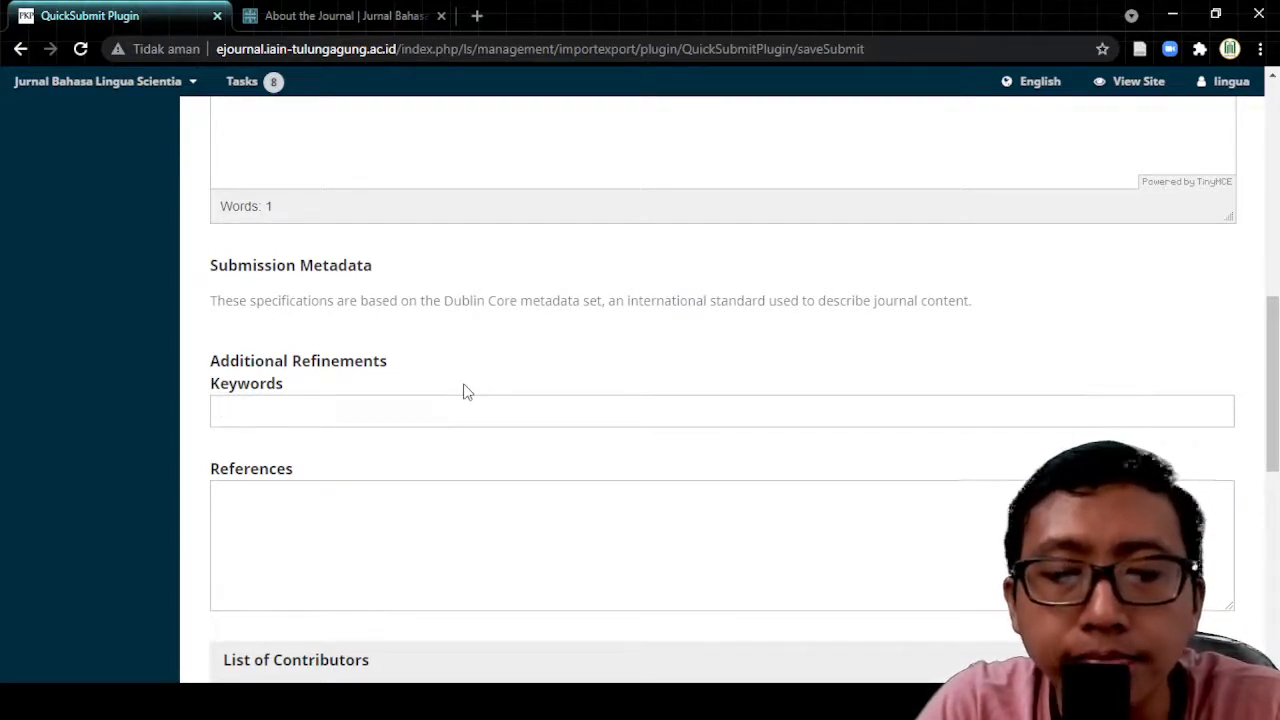
# Step: Add 'Jurnal' and 'Ilmiah' as keyword tags
pyautogui.write('Jurnal')
pyautogui.press('Return')
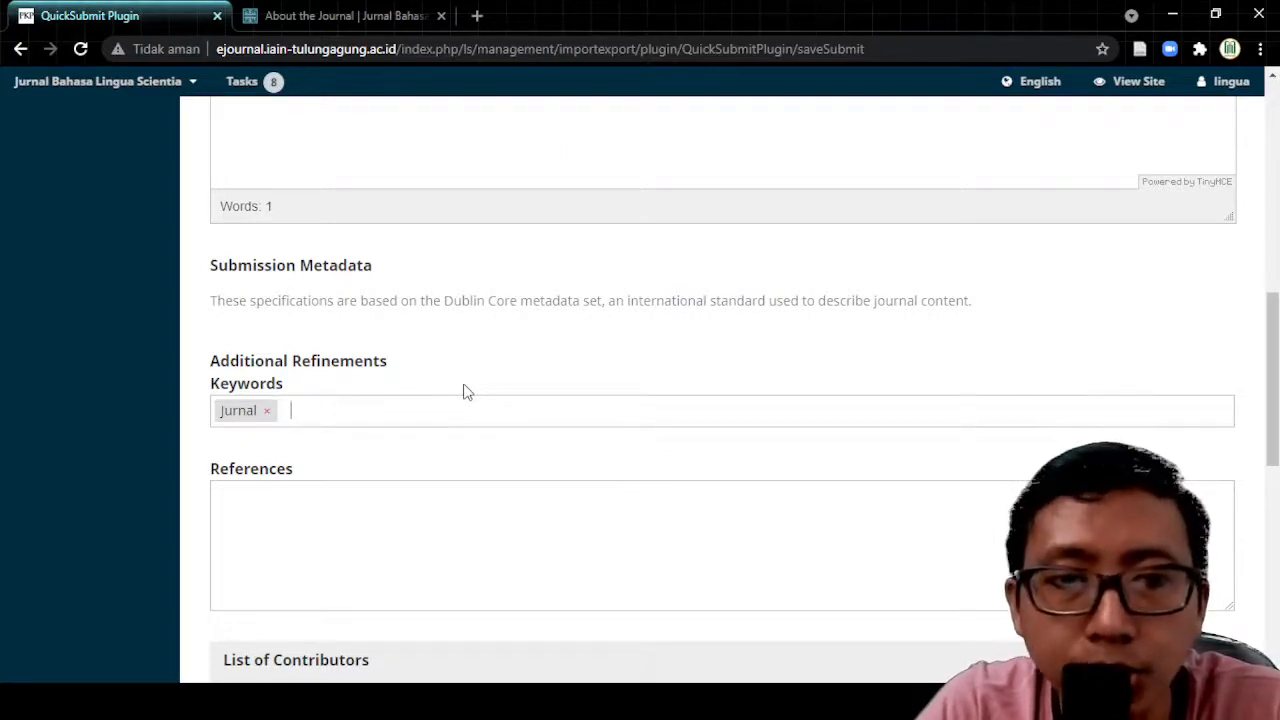
pyautogui.write('Ilmiah')
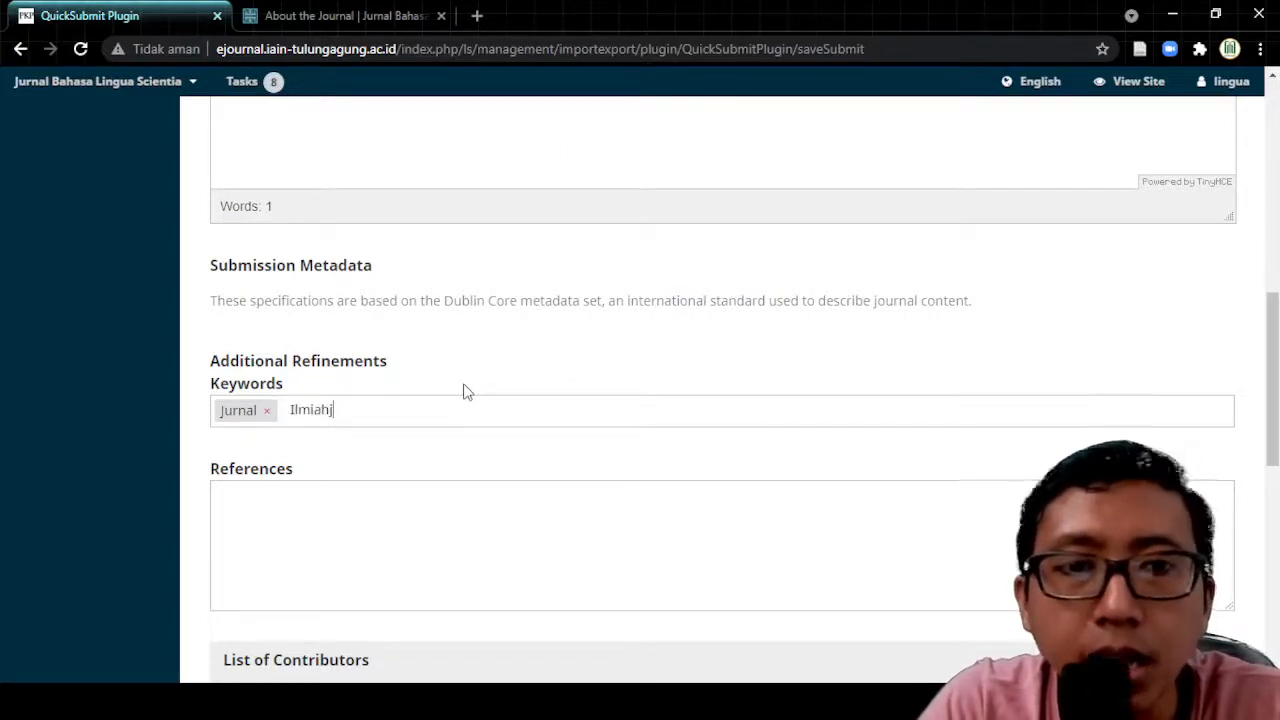
pyautogui.press('Return')
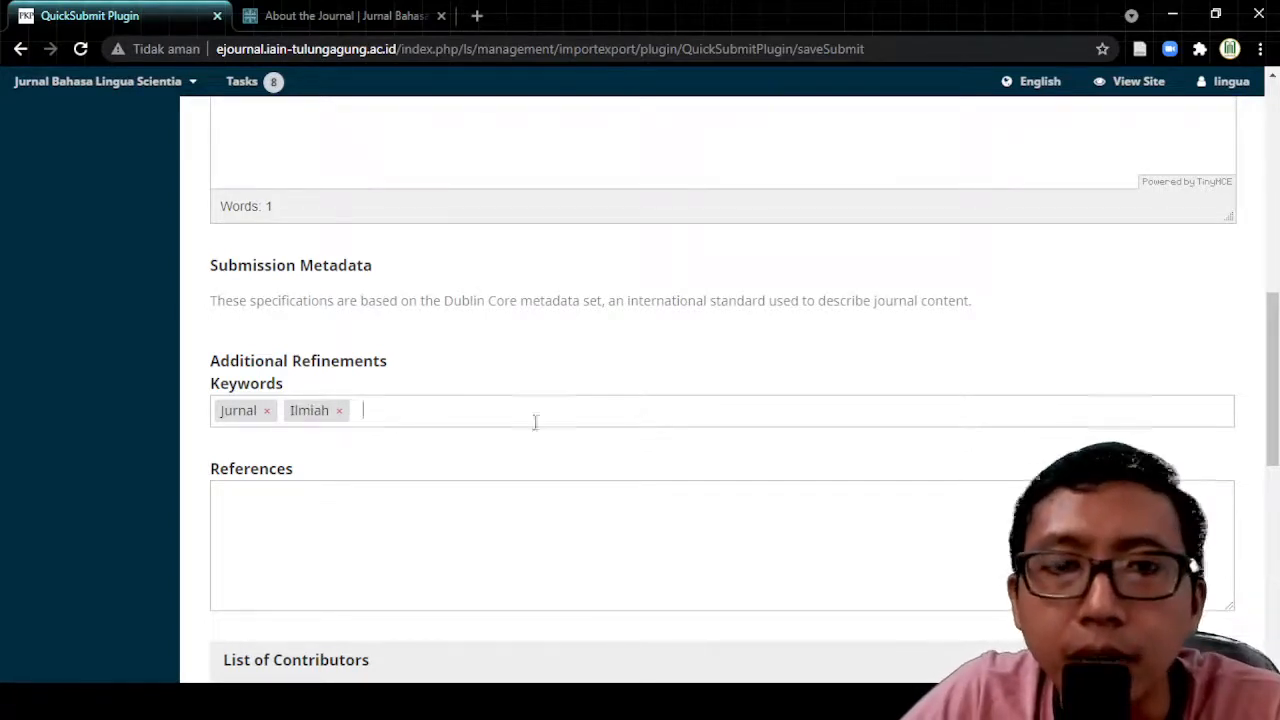
pyautogui.click(396, 545)
pyautogui.scroll(-3, 405, 535)
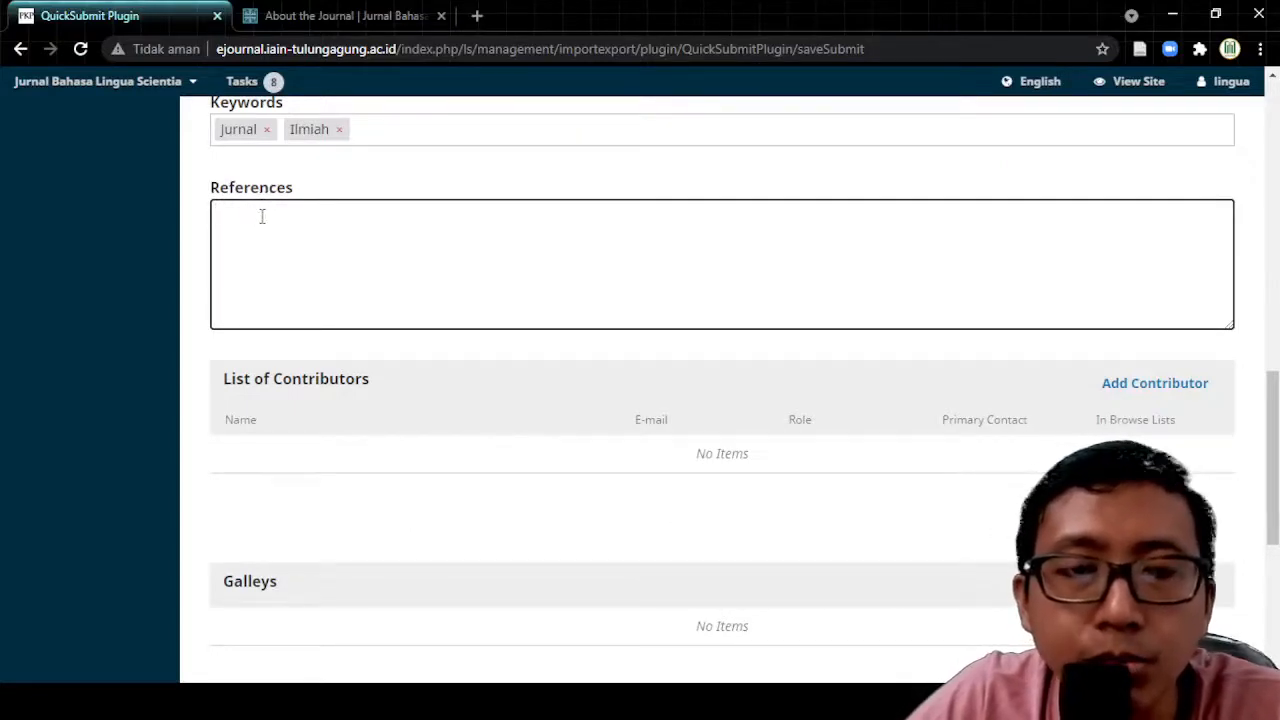
# Step: Enter the references 'Daftar pustaka1.' and 'Daftar pustaka2.' on separate lines, fixing typos
pyautogui.write('Daftyar')
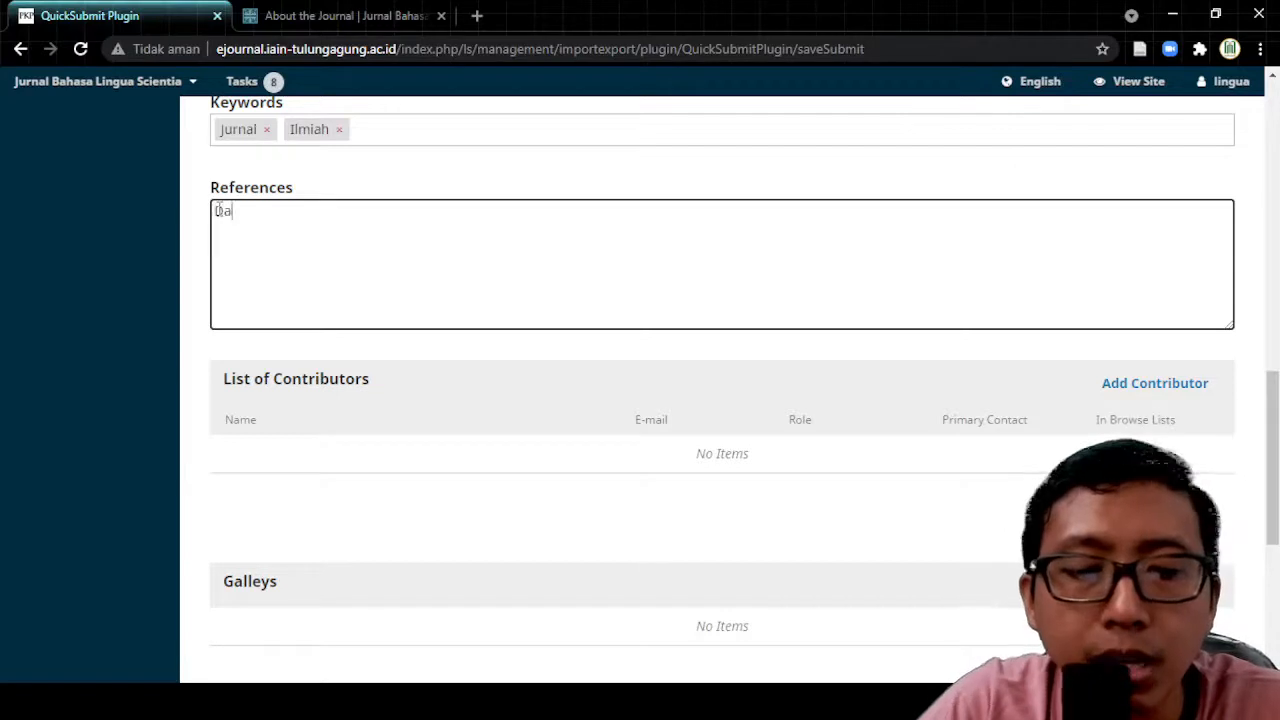
pyautogui.press('BackSpace')
pyautogui.press('BackSpace')
pyautogui.write('r pustaka1.')
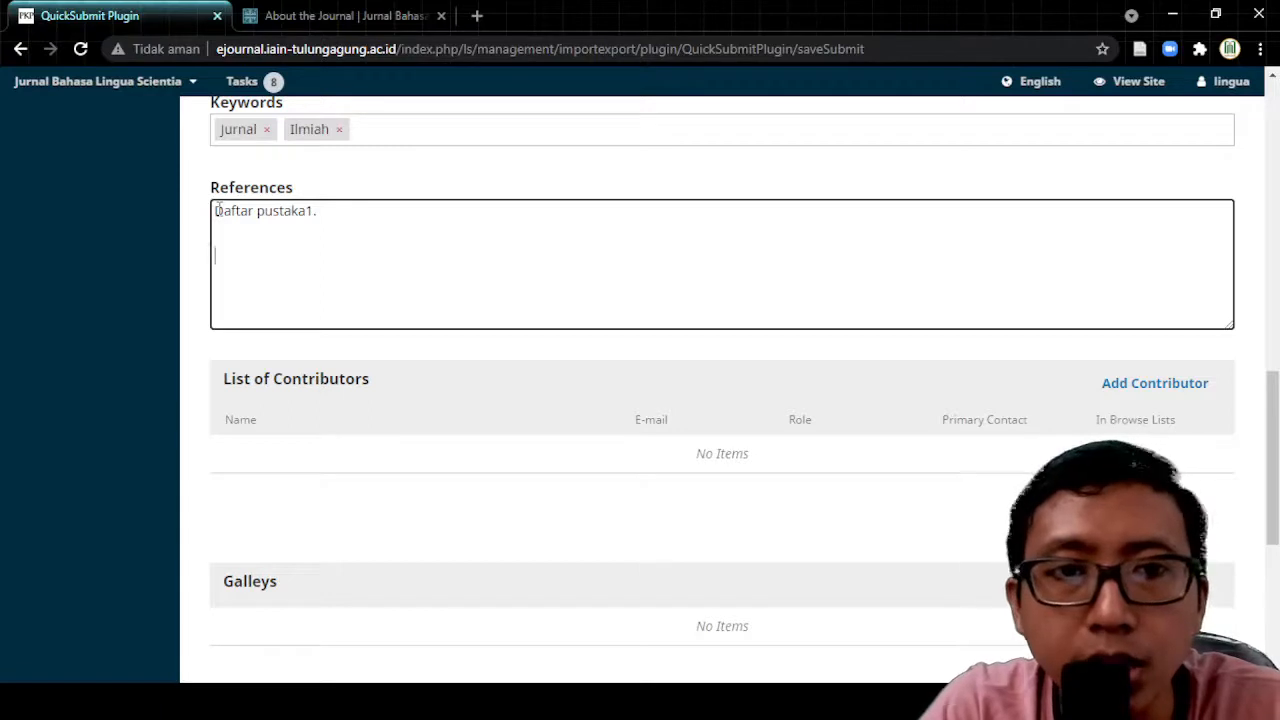
pyautogui.write('Daftar puis')
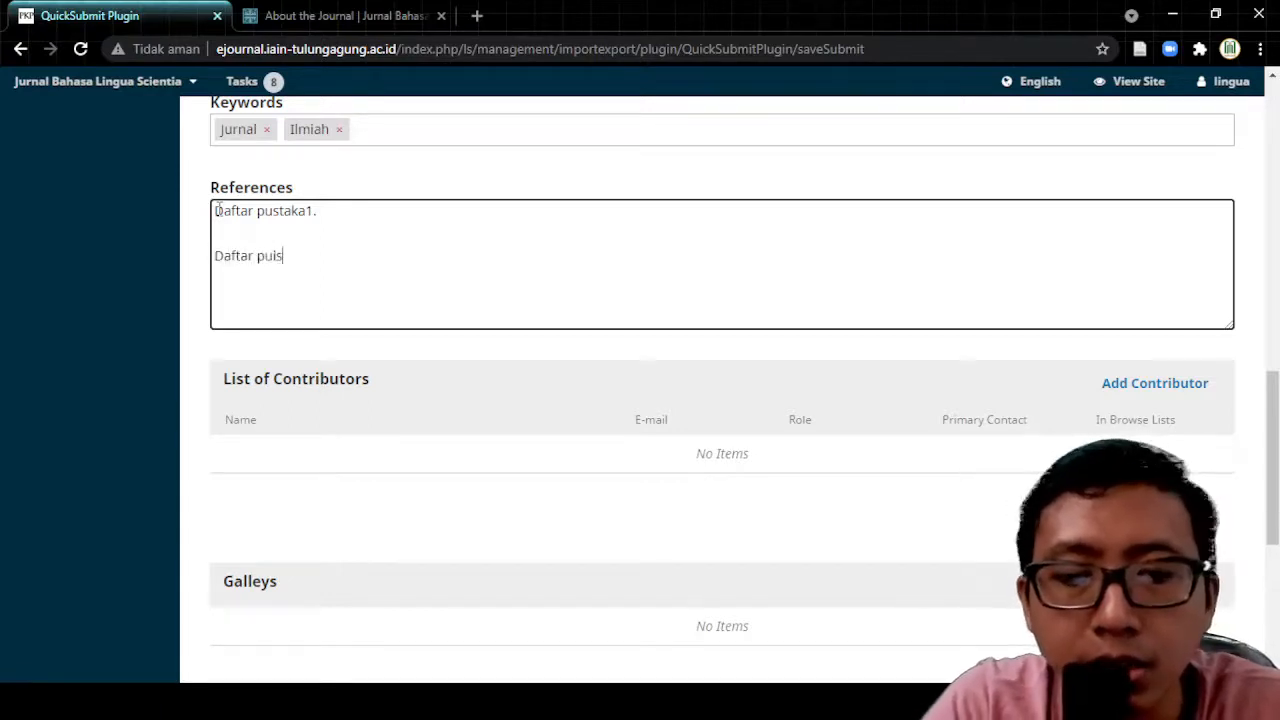
pyautogui.press('BackSpace')
pyautogui.press('BackSpace')
pyautogui.write('staka2.')
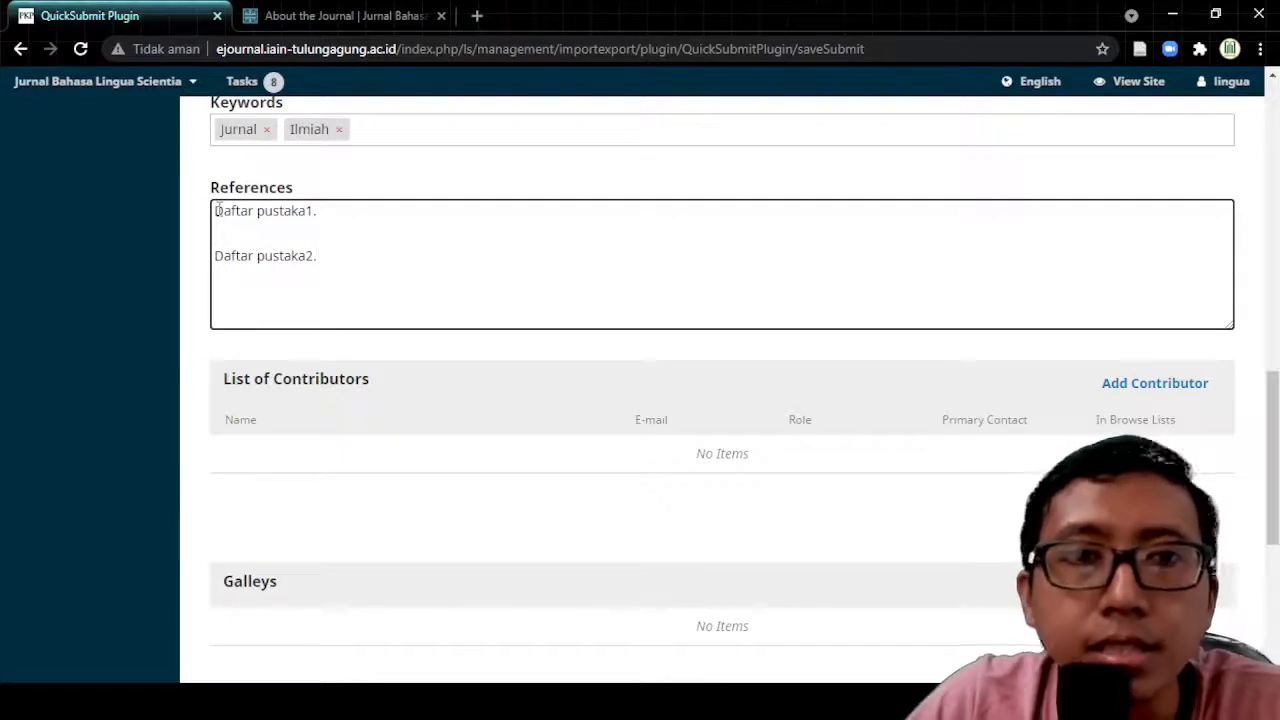
pyautogui.click(330, 222)
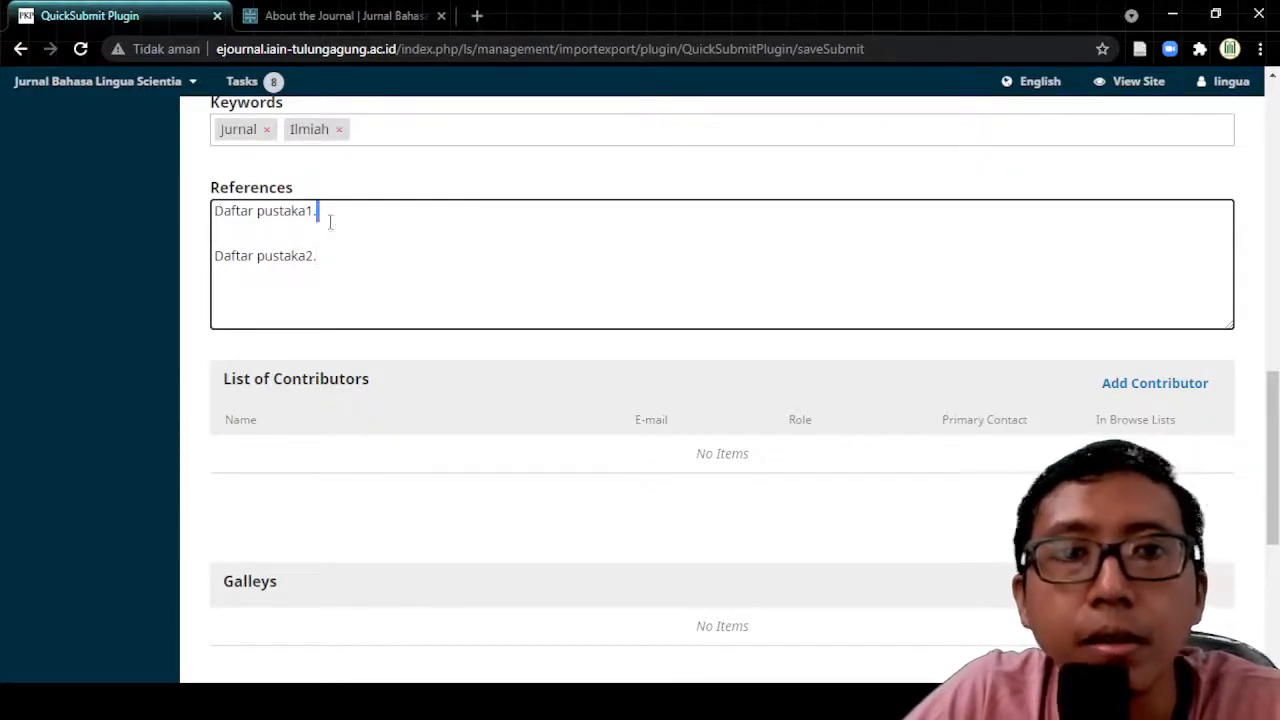
pyautogui.click(260, 237)
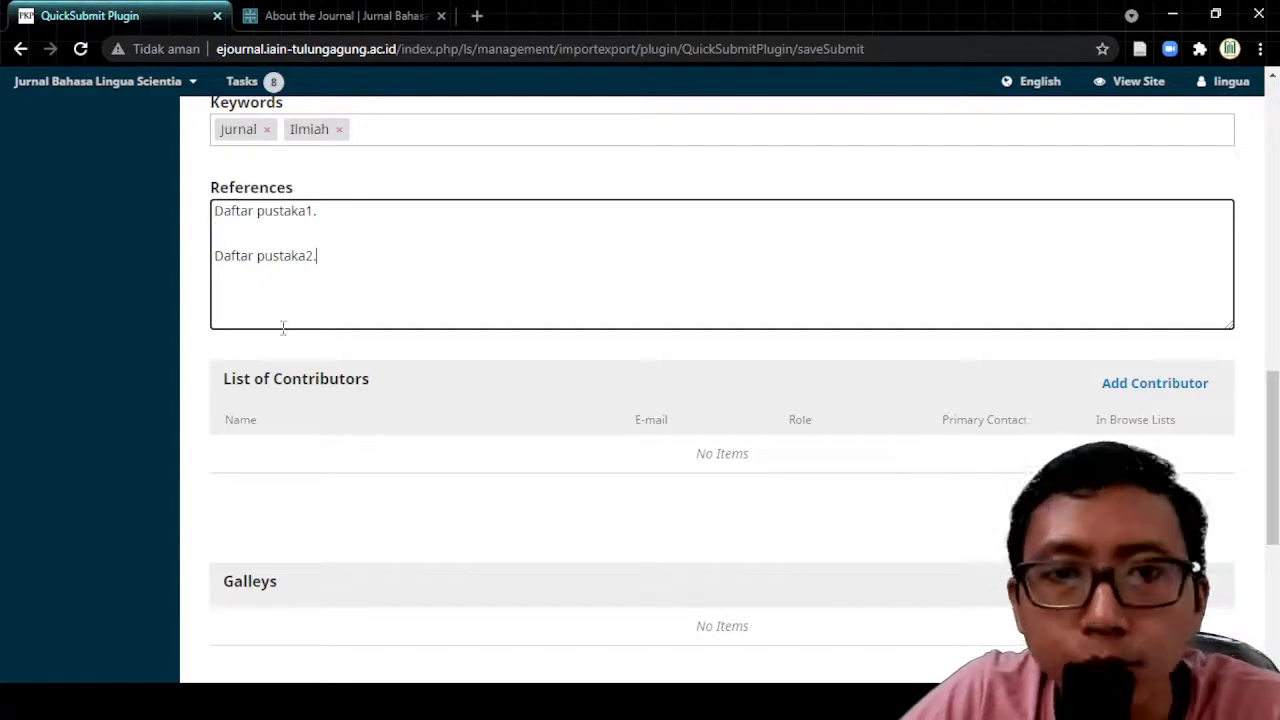
pyautogui.scroll(-2, 390, 340)
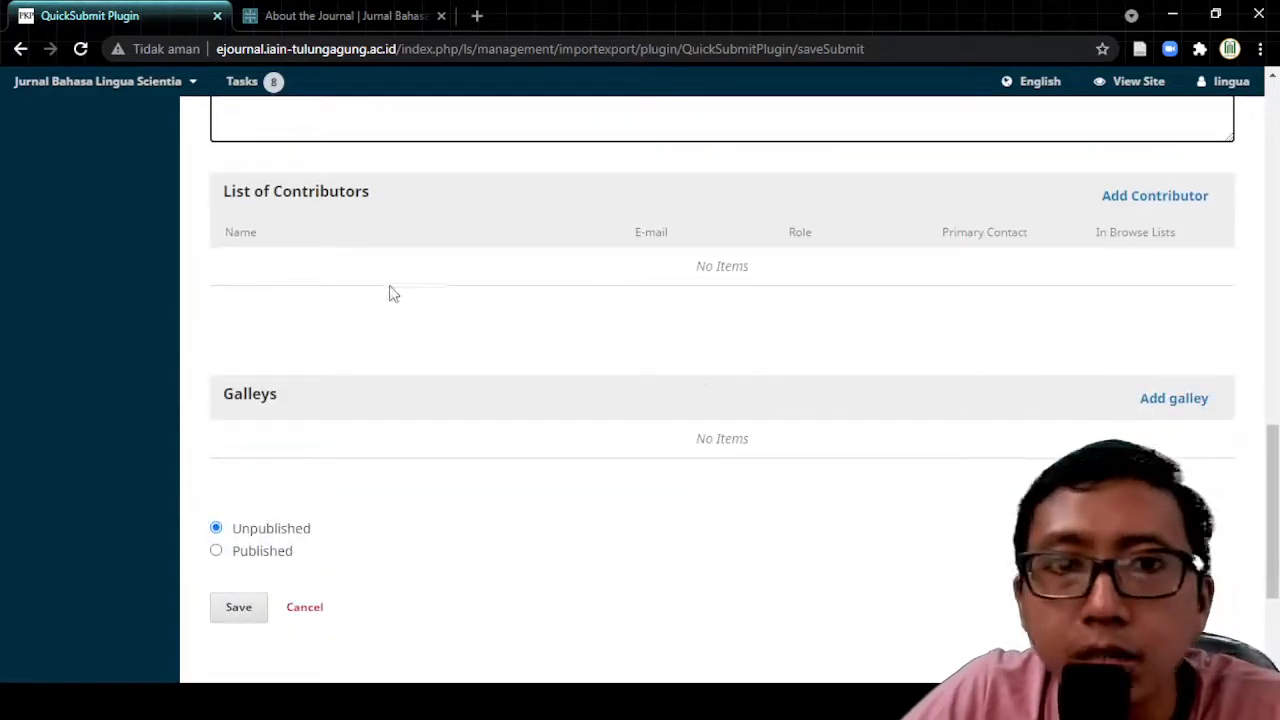
# Step: Leave the References field and bring up the Add Contributor form
pyautogui.click(418, 311)
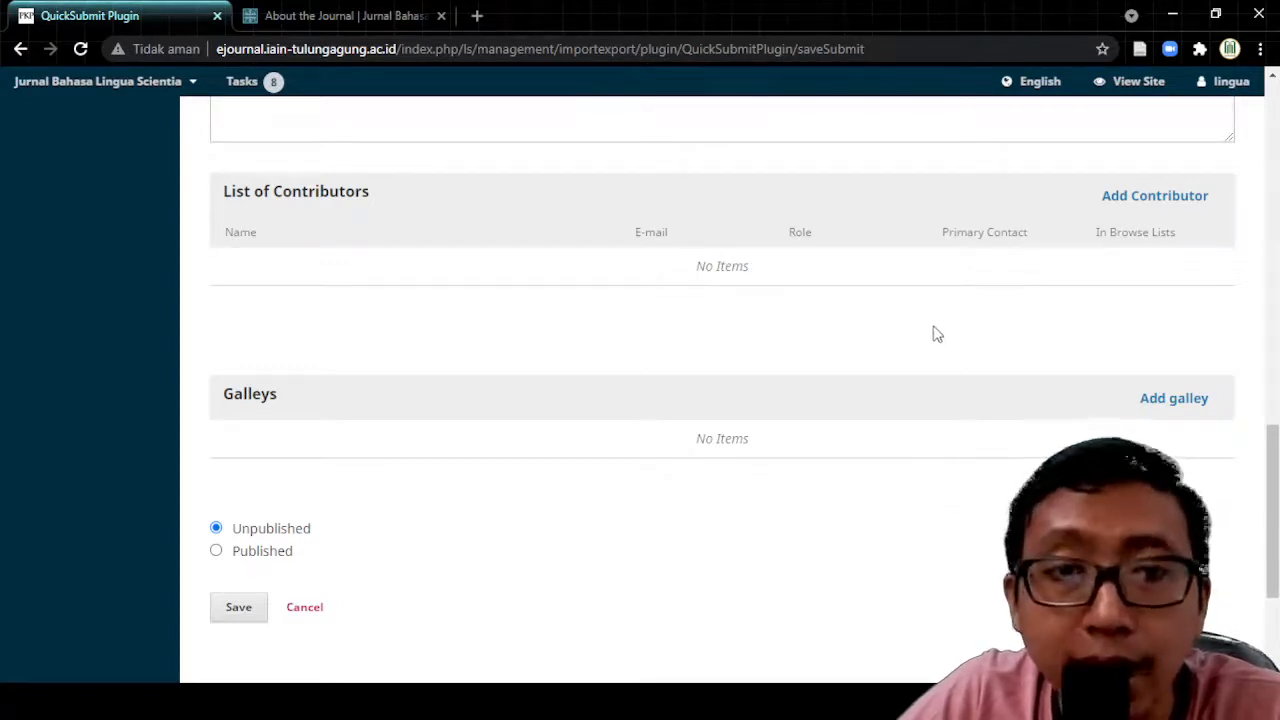
pyautogui.click(1148, 203)
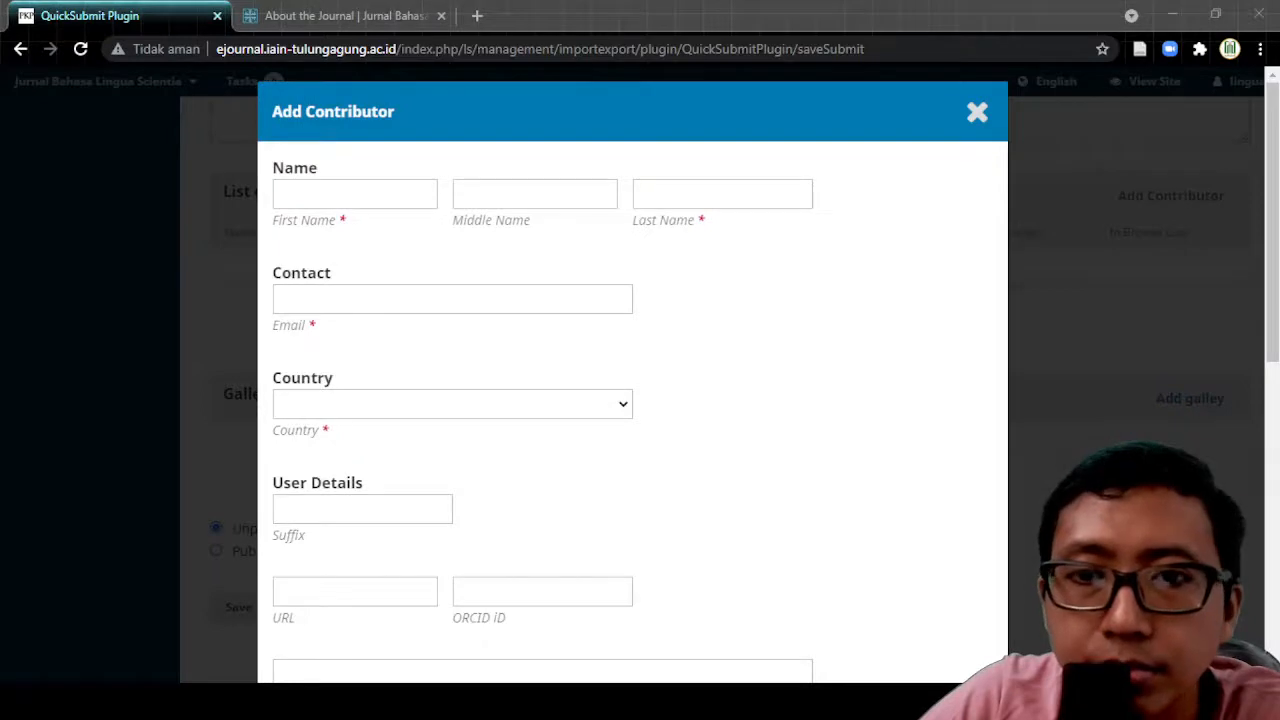
# Step: Fill in the contributor's first name, last name and e-mail, and set country to Indonesia
pyautogui.click(327, 195)
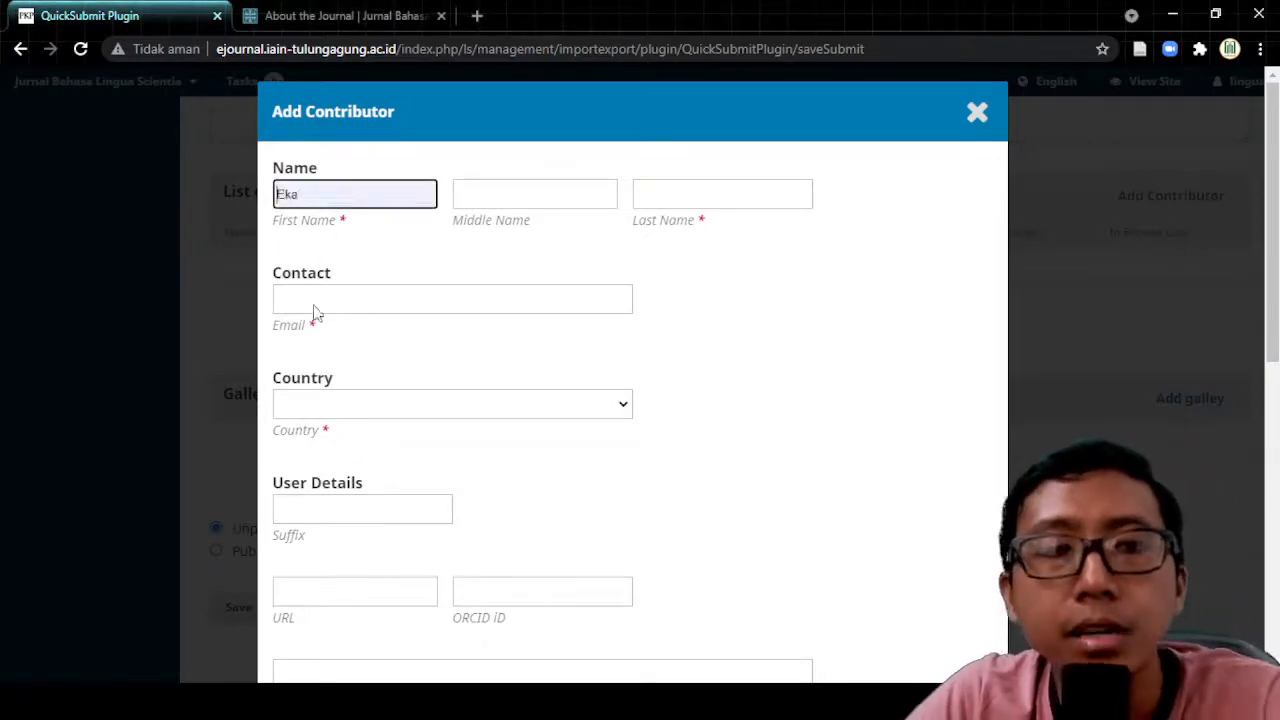
pyautogui.click(703, 195)
pyautogui.write('Putri')
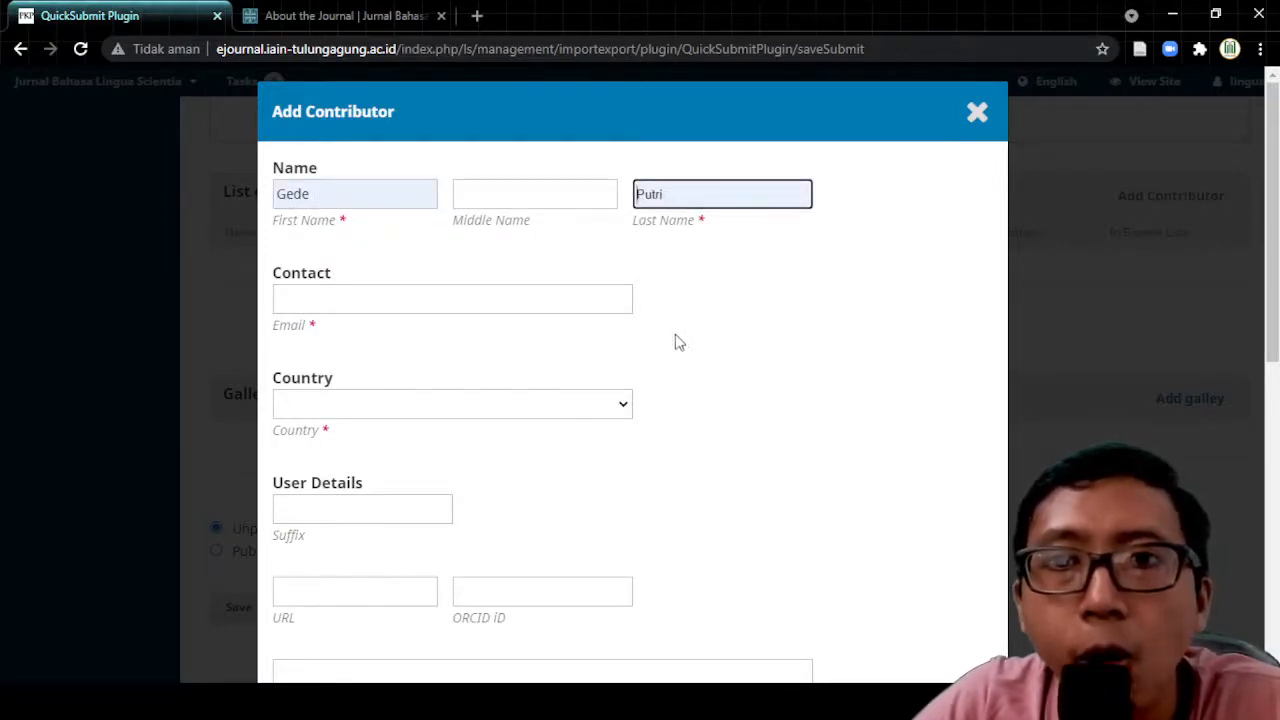
pyautogui.press('BackSpace')
pyautogui.press('BackSpace')
pyautogui.press('BackSpace')
pyautogui.press('BackSpace')
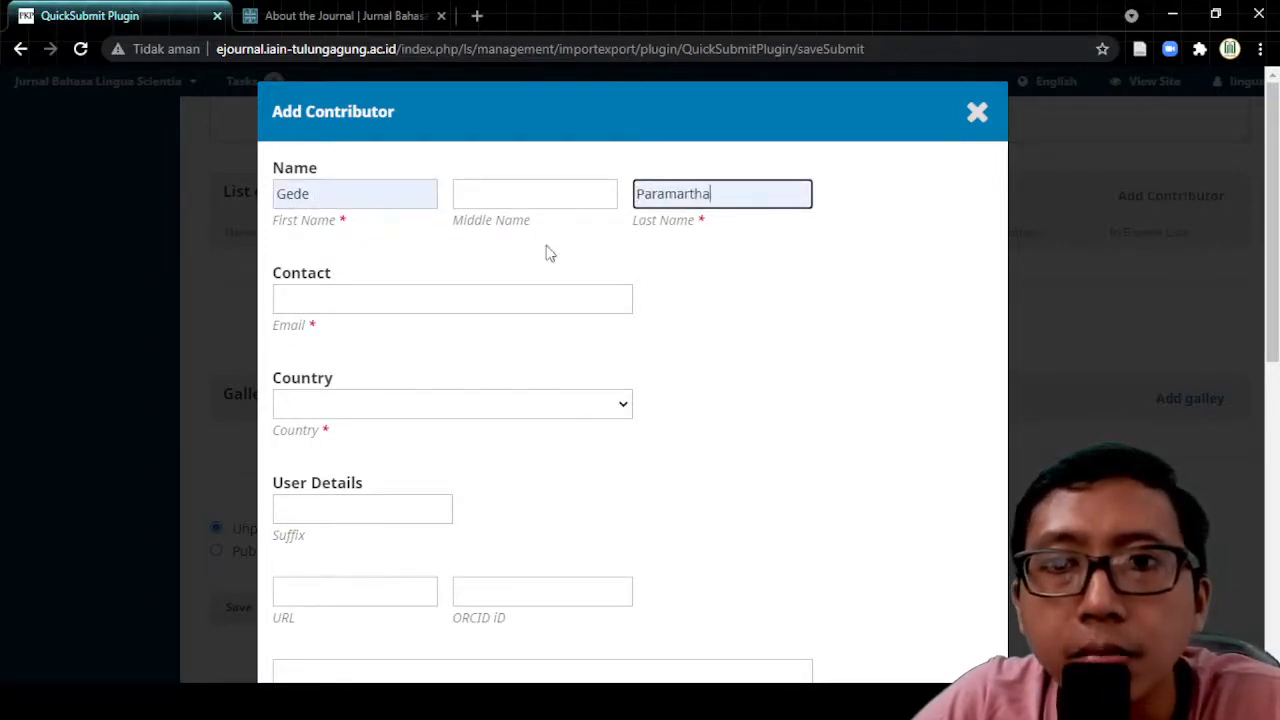
pyautogui.click(334, 300)
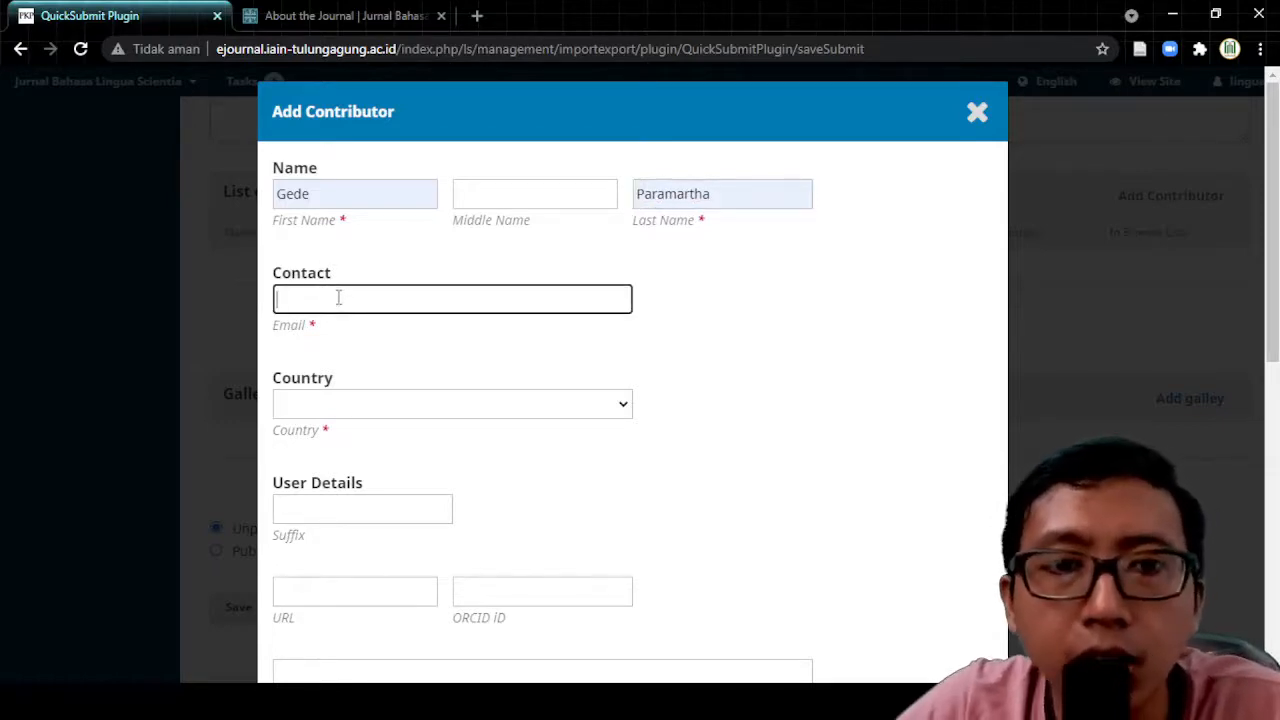
pyautogui.click(380, 346)
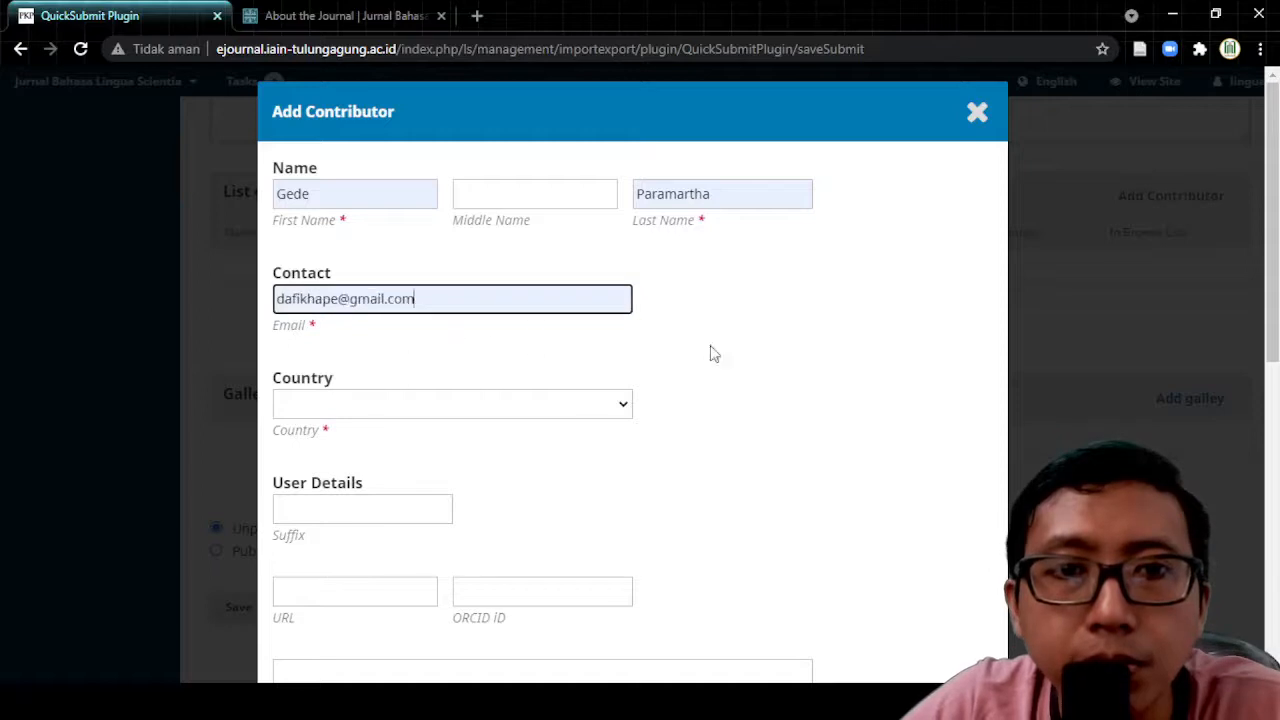
pyautogui.click(548, 403)
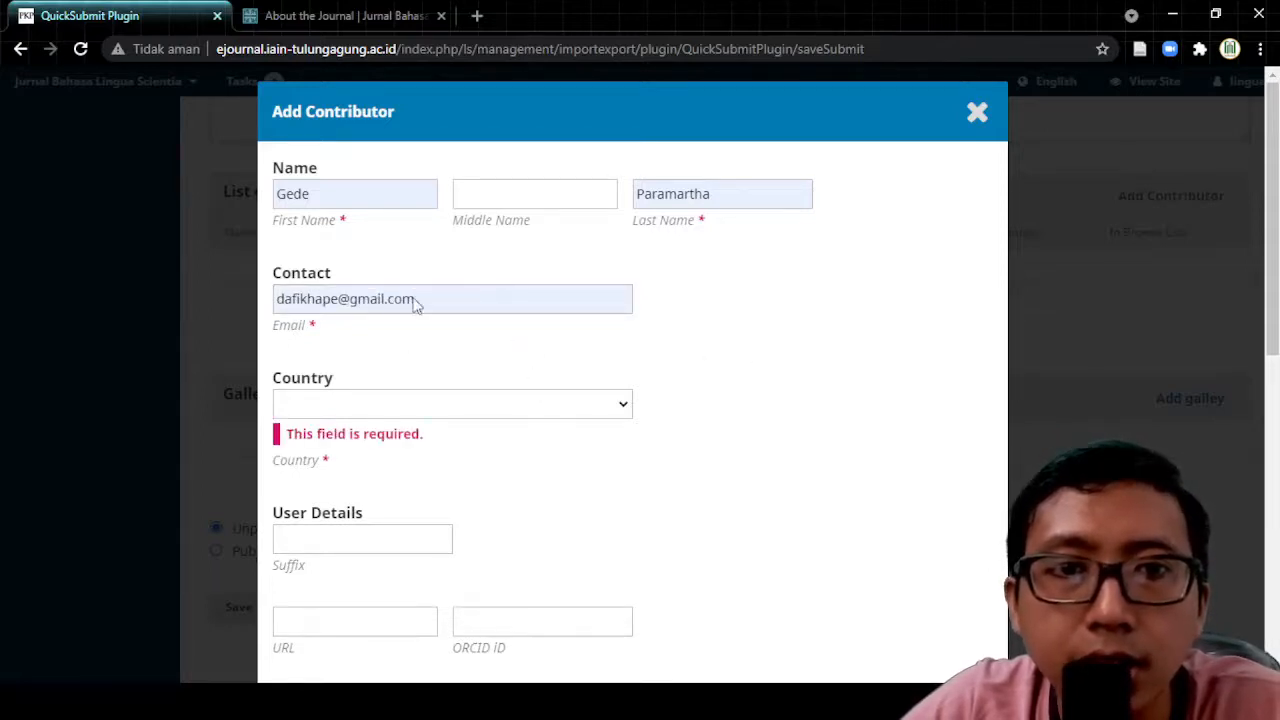
pyautogui.click(407, 257)
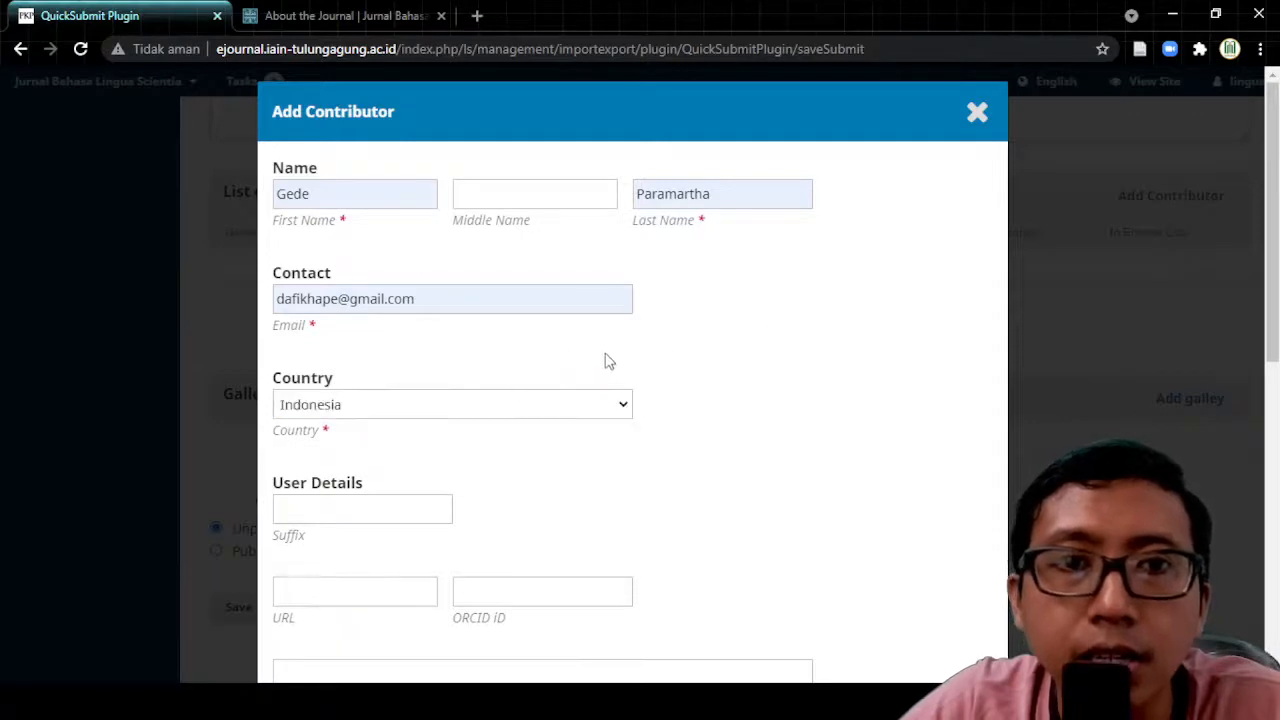
pyautogui.scroll(-2, 754, 346)
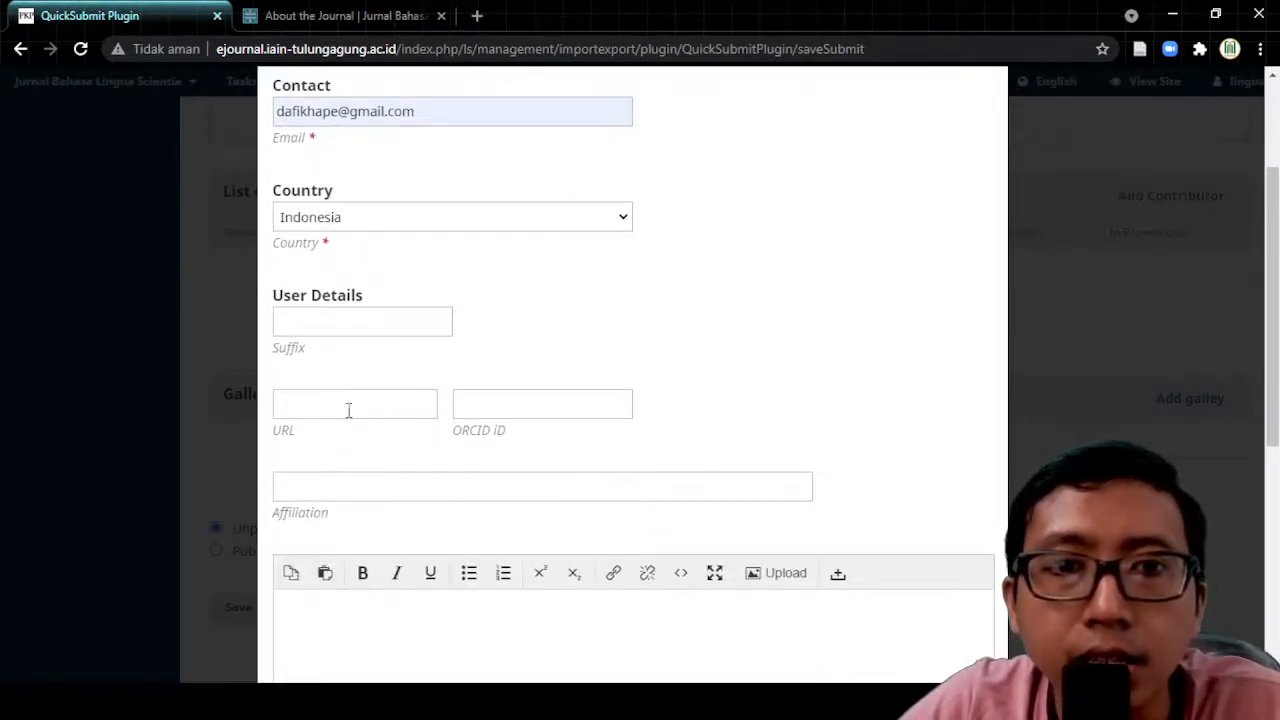
# Step: Paste the contributor's Google Scholar profile link into URL, leaving ORCID iD blank
pyautogui.click(348, 407)
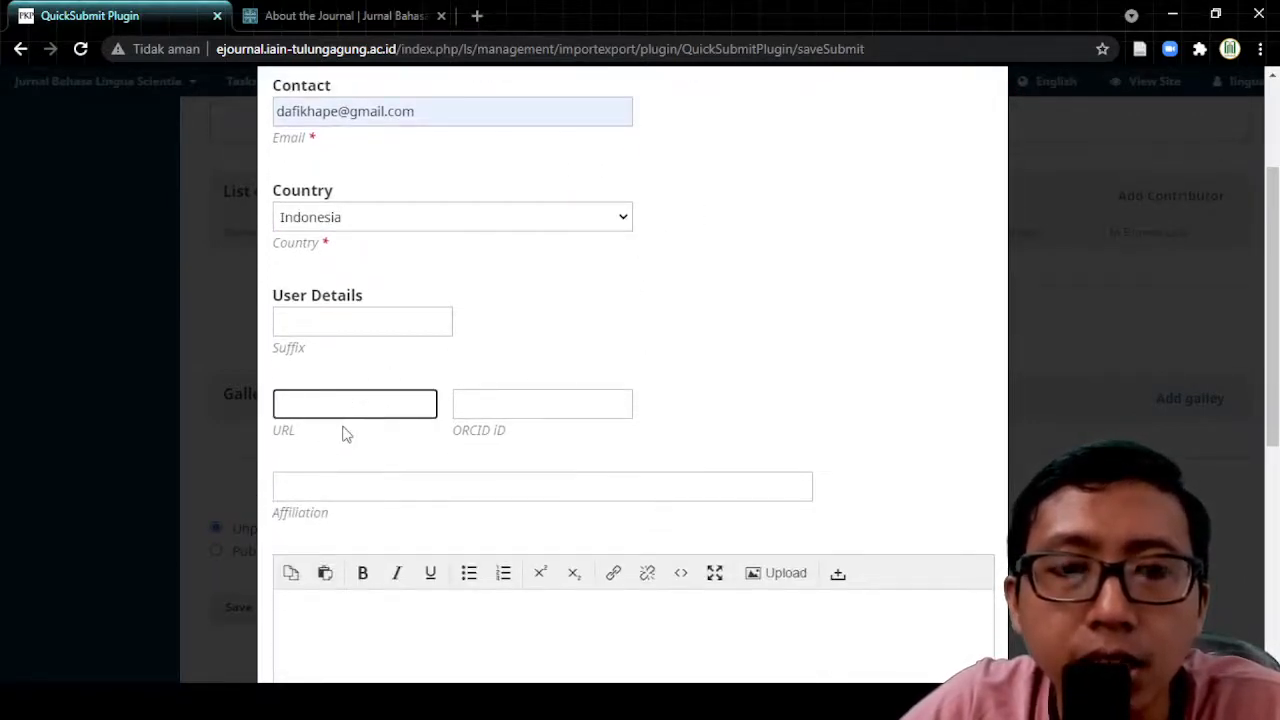
pyautogui.hotkey('ctrl', 'v')
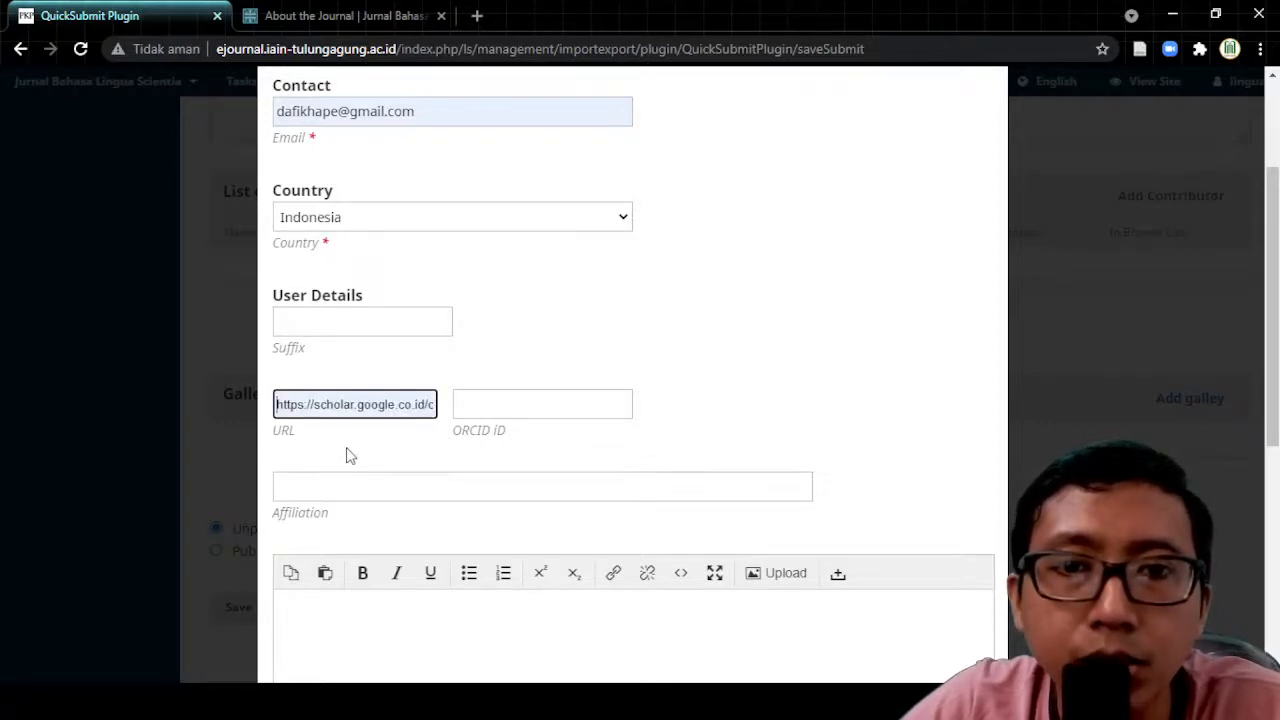
pyautogui.click(519, 402)
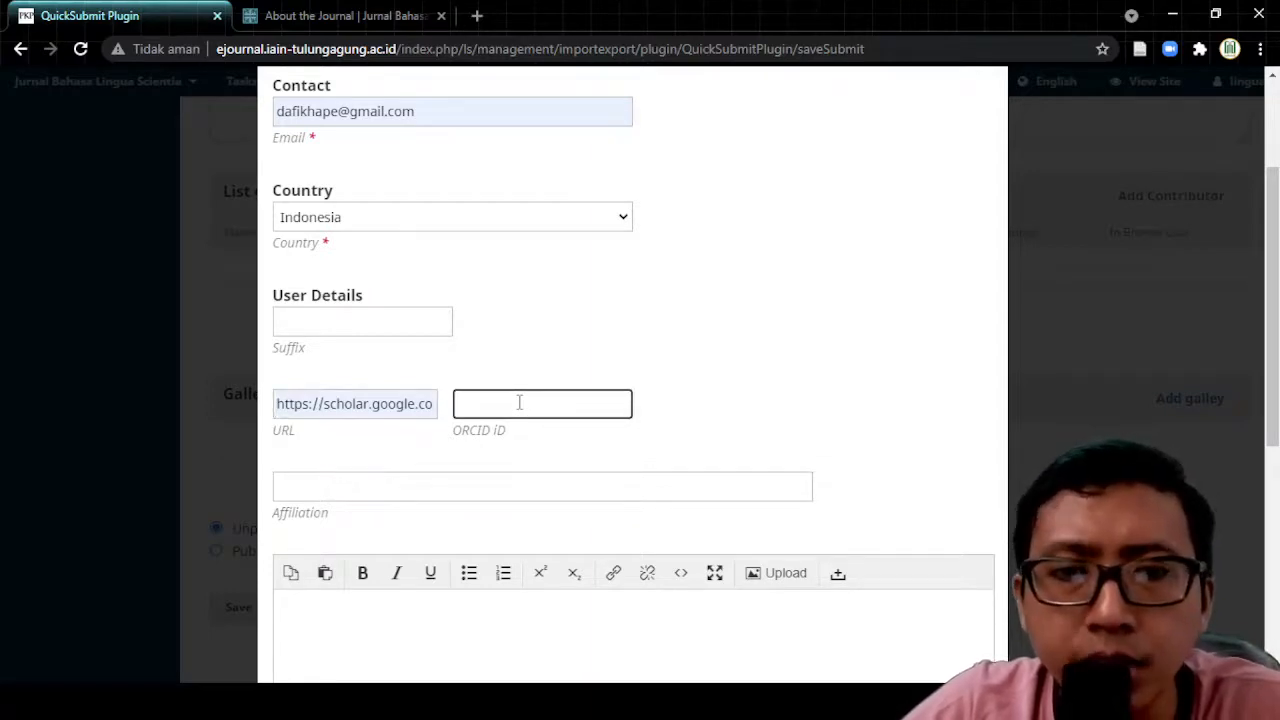
pyautogui.click(708, 404)
# Step: Choose IAIN Tulungagung from the affiliation suggestions
pyautogui.scroll(-3, 706, 398)
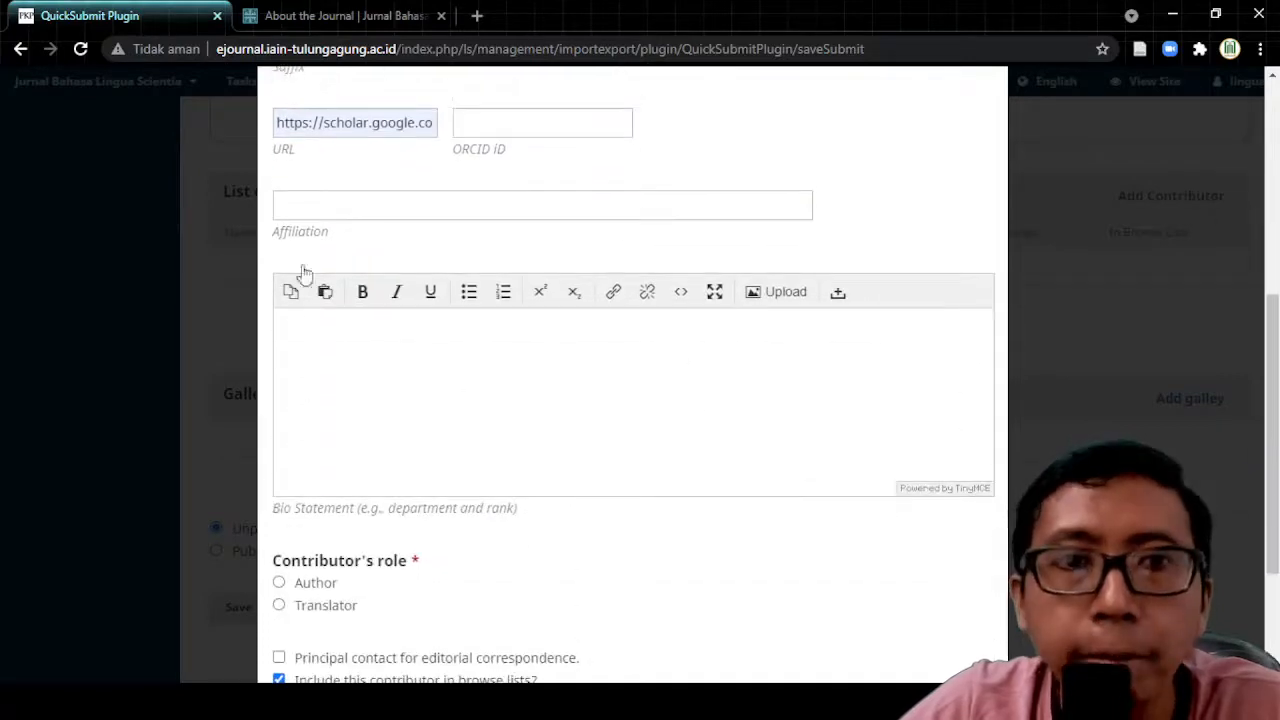
pyautogui.click(303, 205)
pyautogui.click(314, 250)
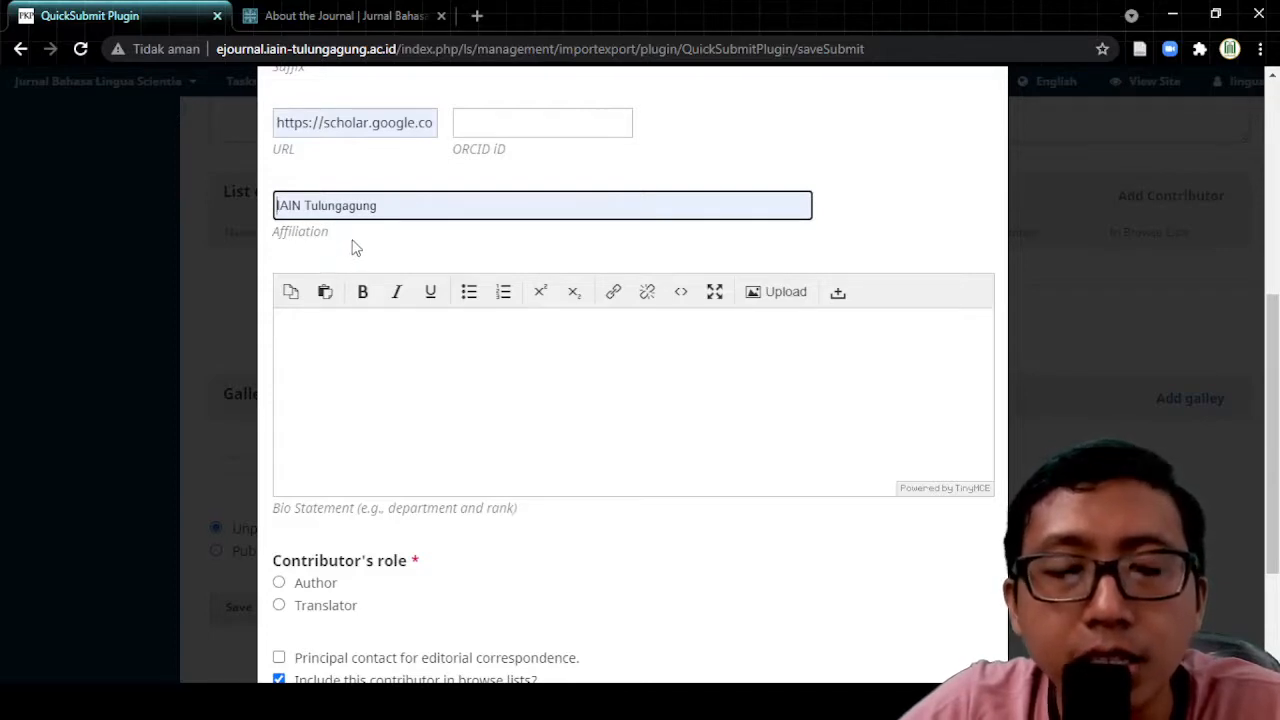
pyautogui.click(353, 243)
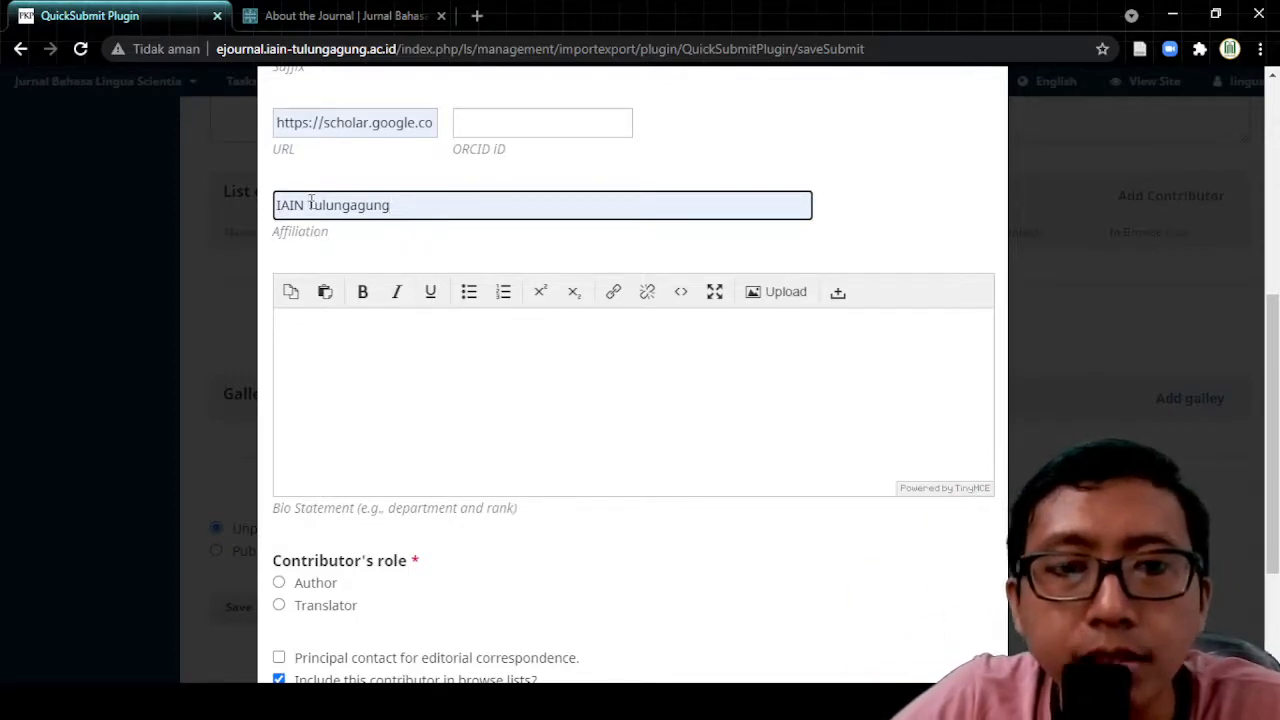
# Step: Scroll the Add Contributor dialog to the Contributor's role options
pyautogui.scroll(-2, 529, 571)
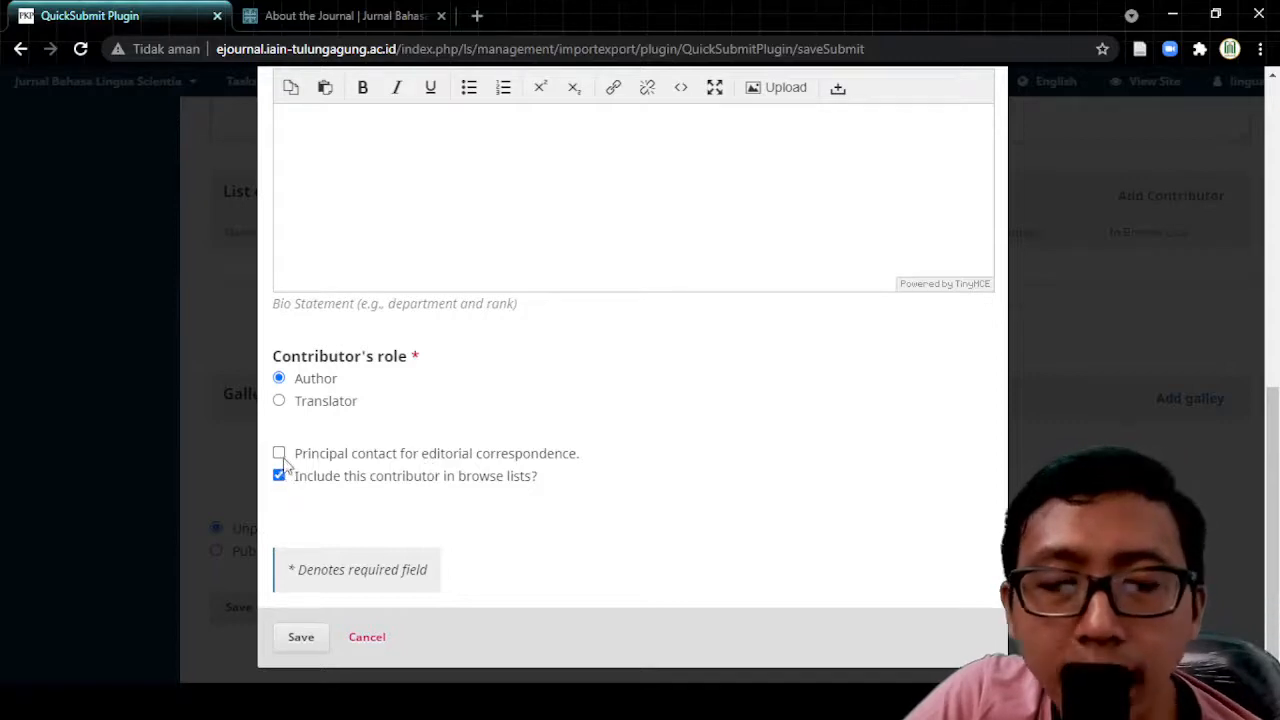
pyautogui.scroll(10, 617, 428)
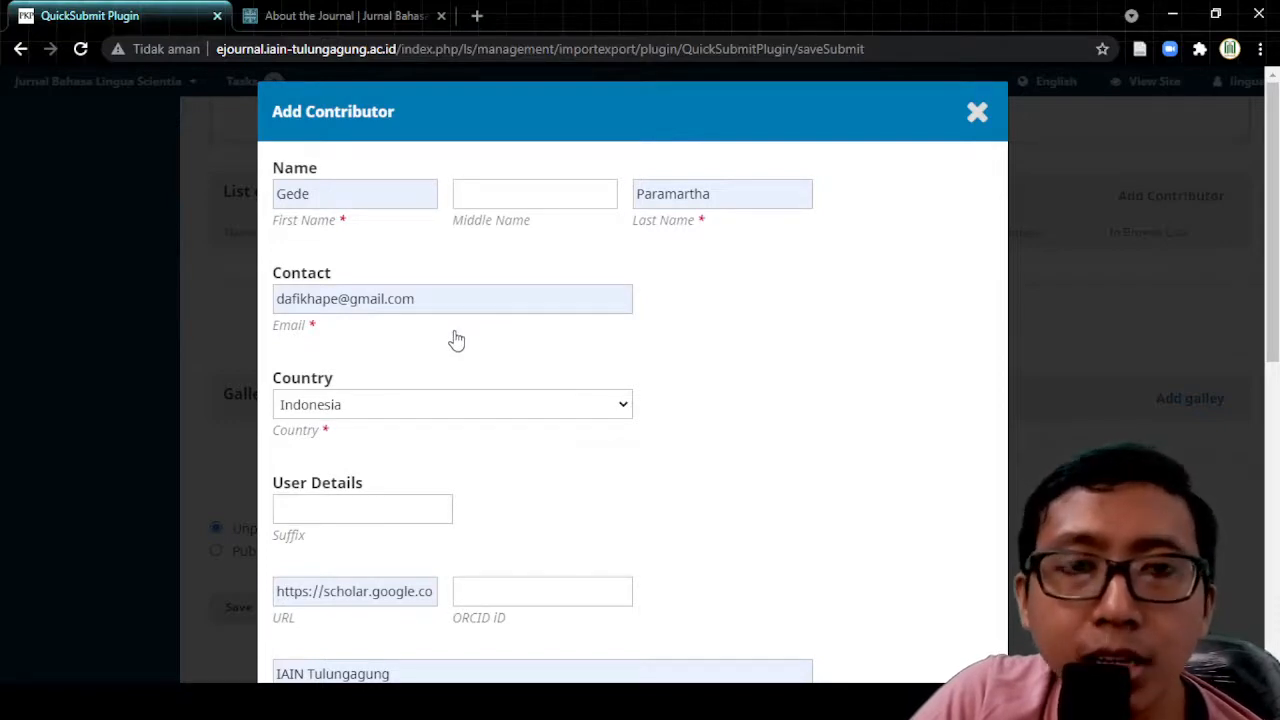
pyautogui.scroll(-8, 674, 363)
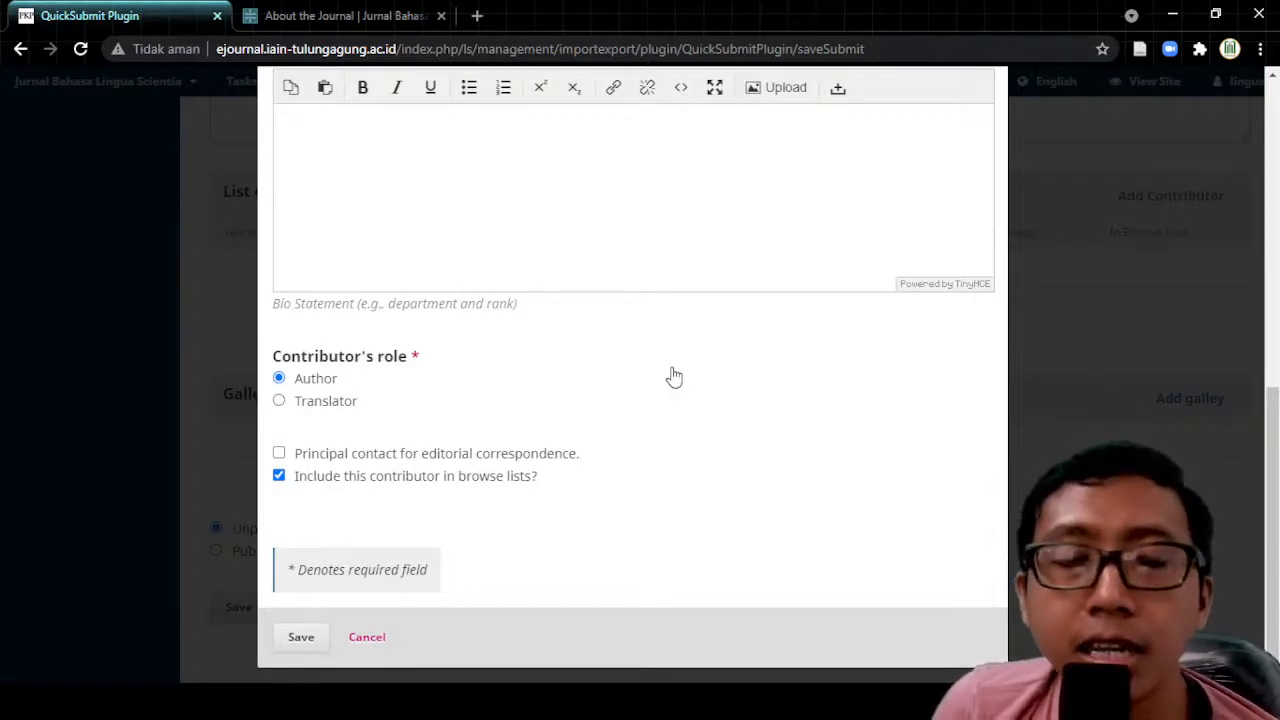
# Step: Leave Principal contact unchecked and keep Include in browse lists checked
pyautogui.click(279, 455)
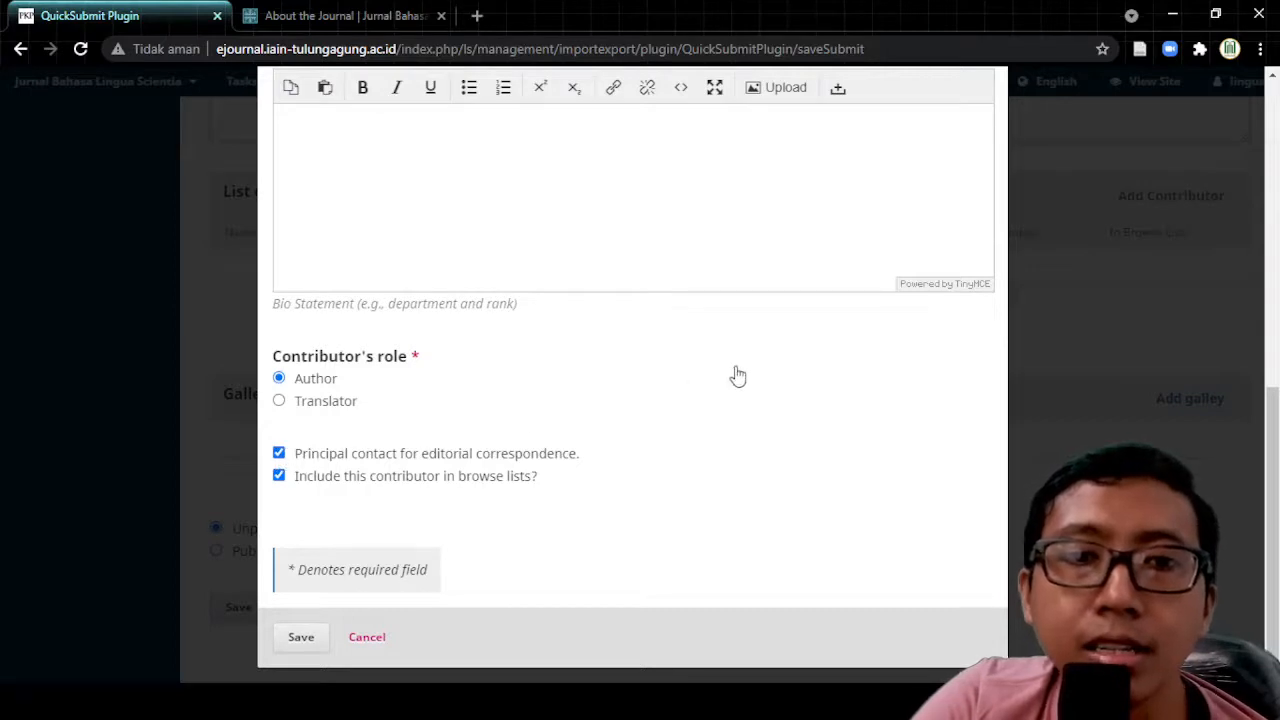
pyautogui.click(279, 454)
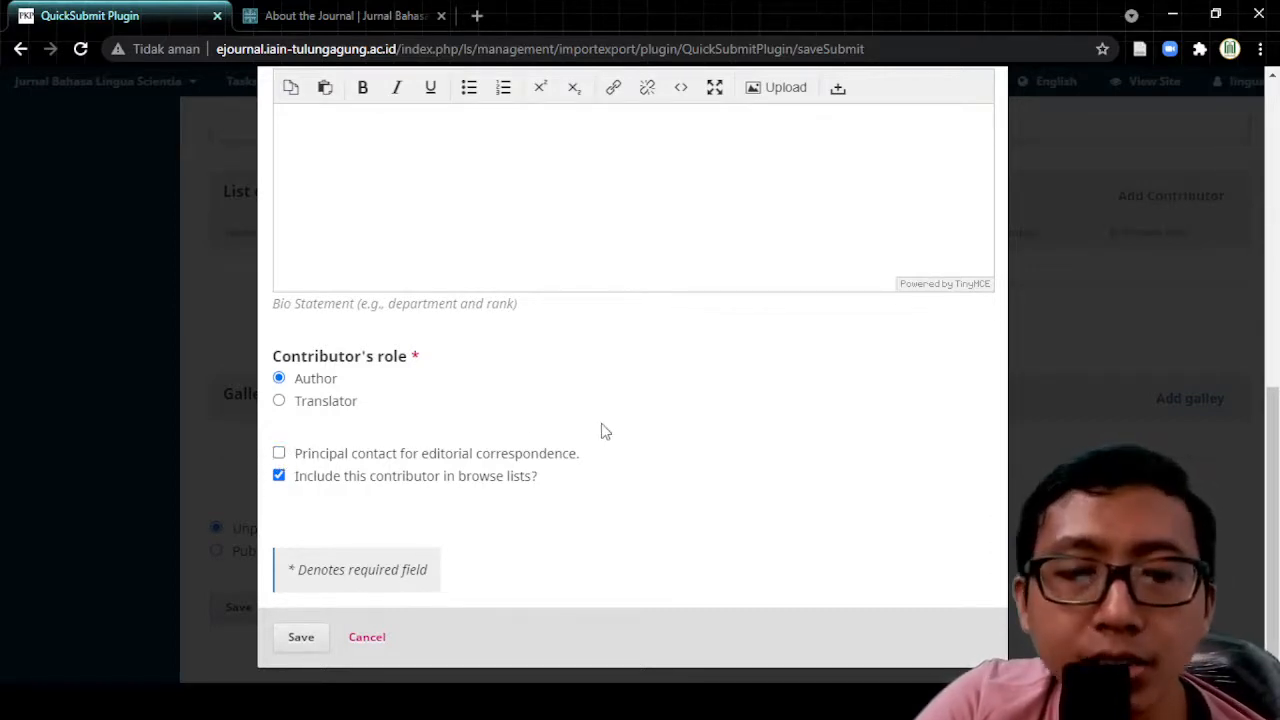
pyautogui.click(278, 474)
pyautogui.click(279, 471)
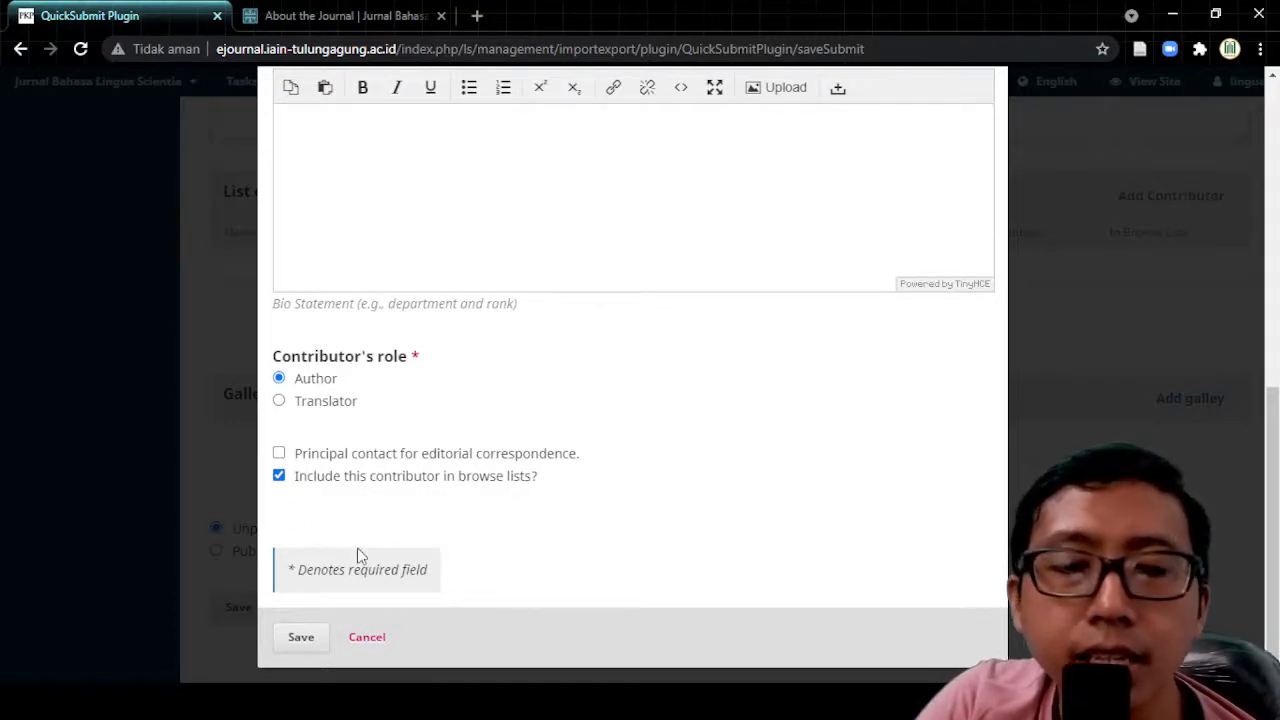
# Step: Save the contributor into the List of Contributors
pyautogui.click(300, 638)
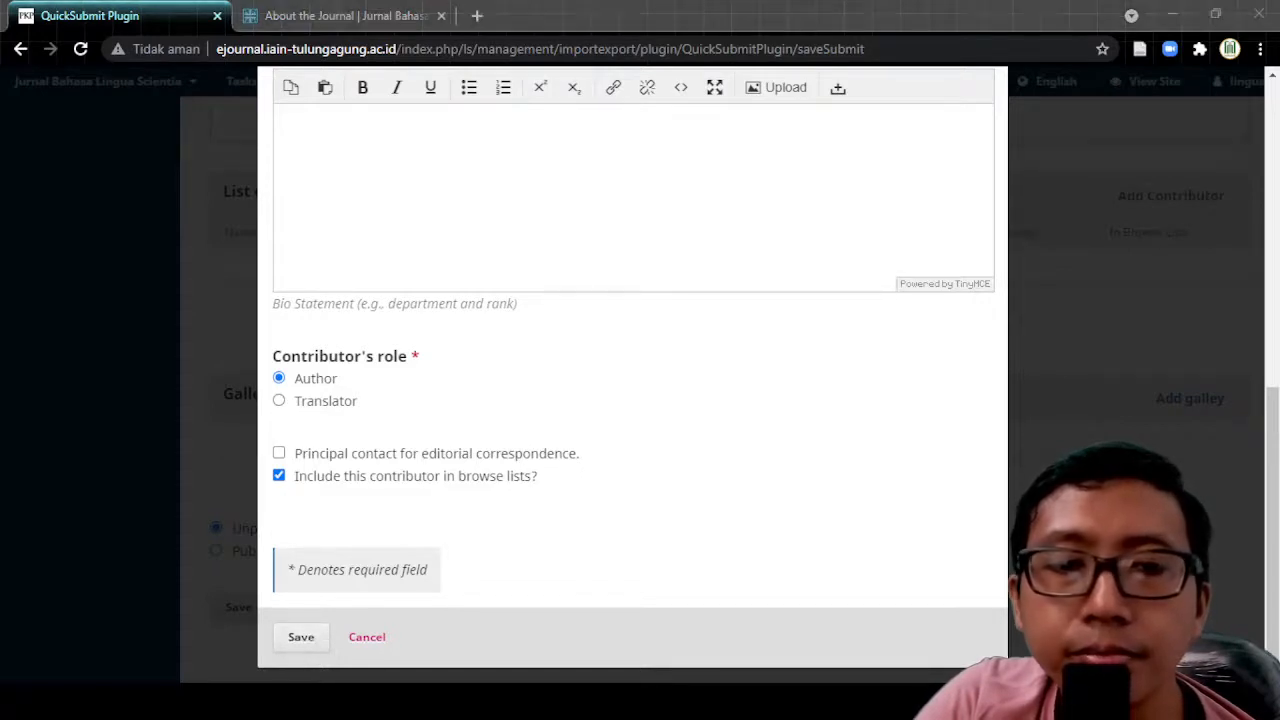
pyautogui.click(331, 664)
pyautogui.click(299, 638)
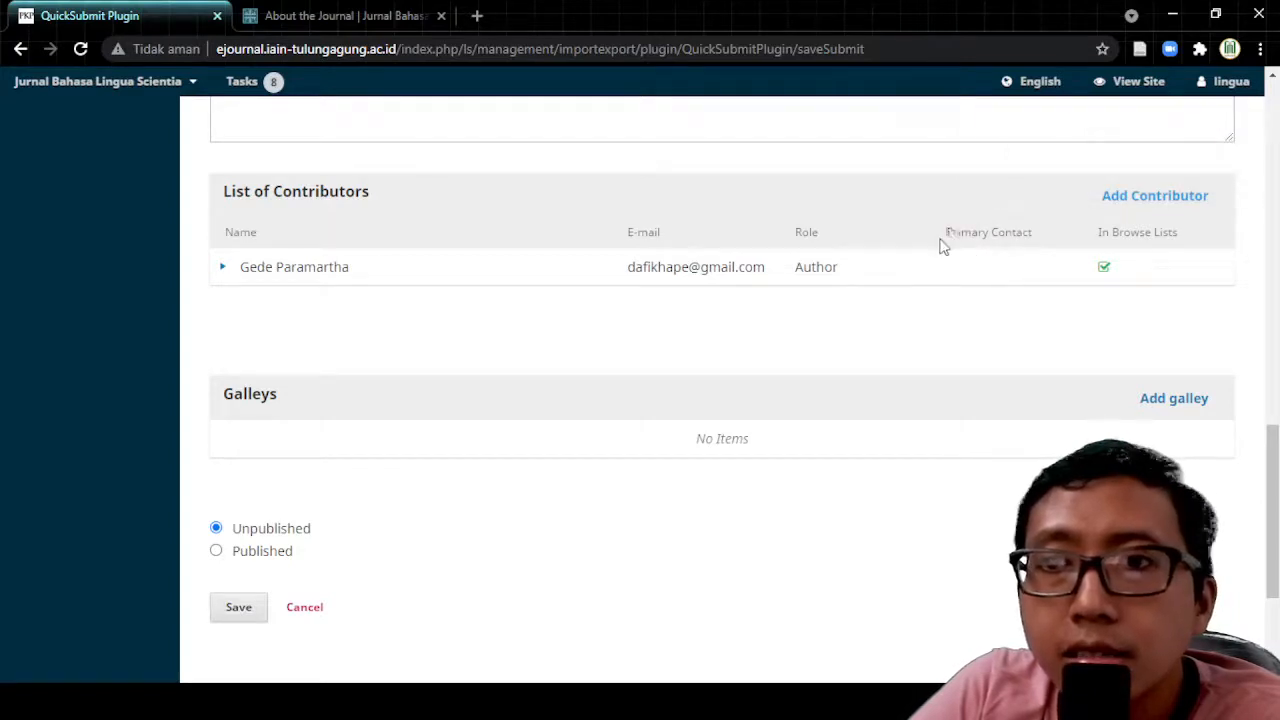
pyautogui.moveTo(948, 232); pyautogui.dragTo(1050, 236)
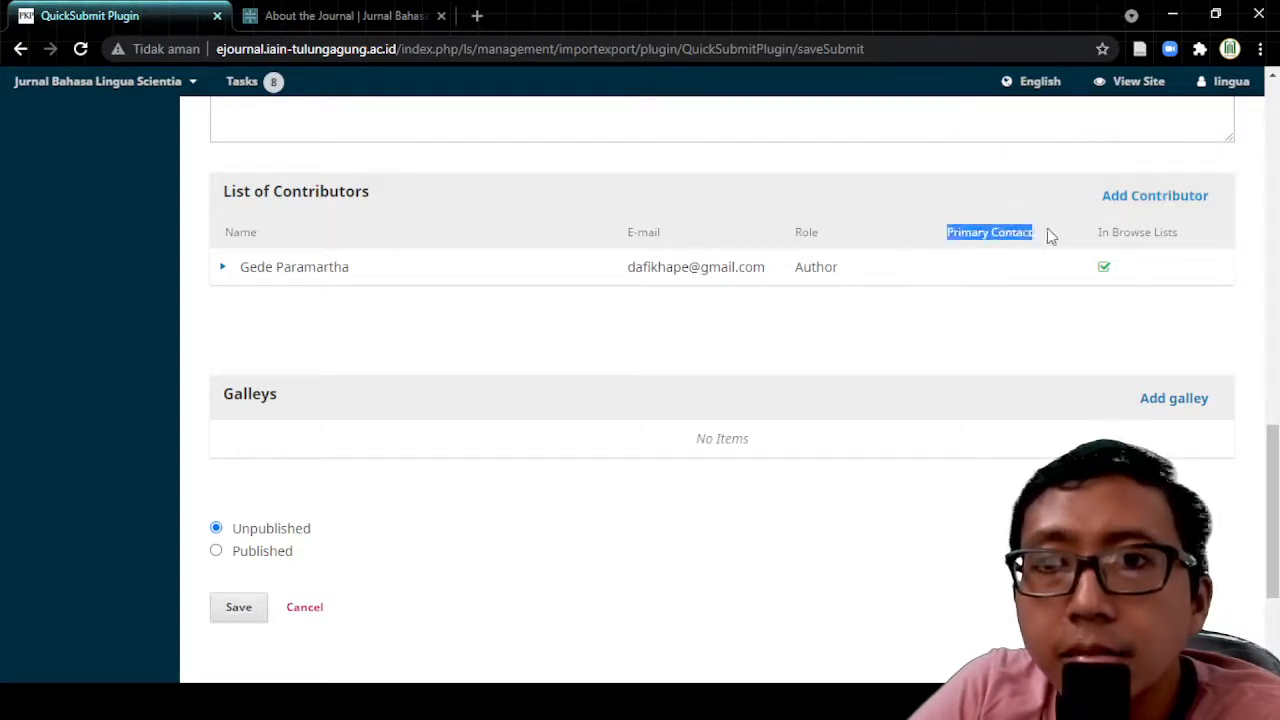
pyautogui.click(666, 322)
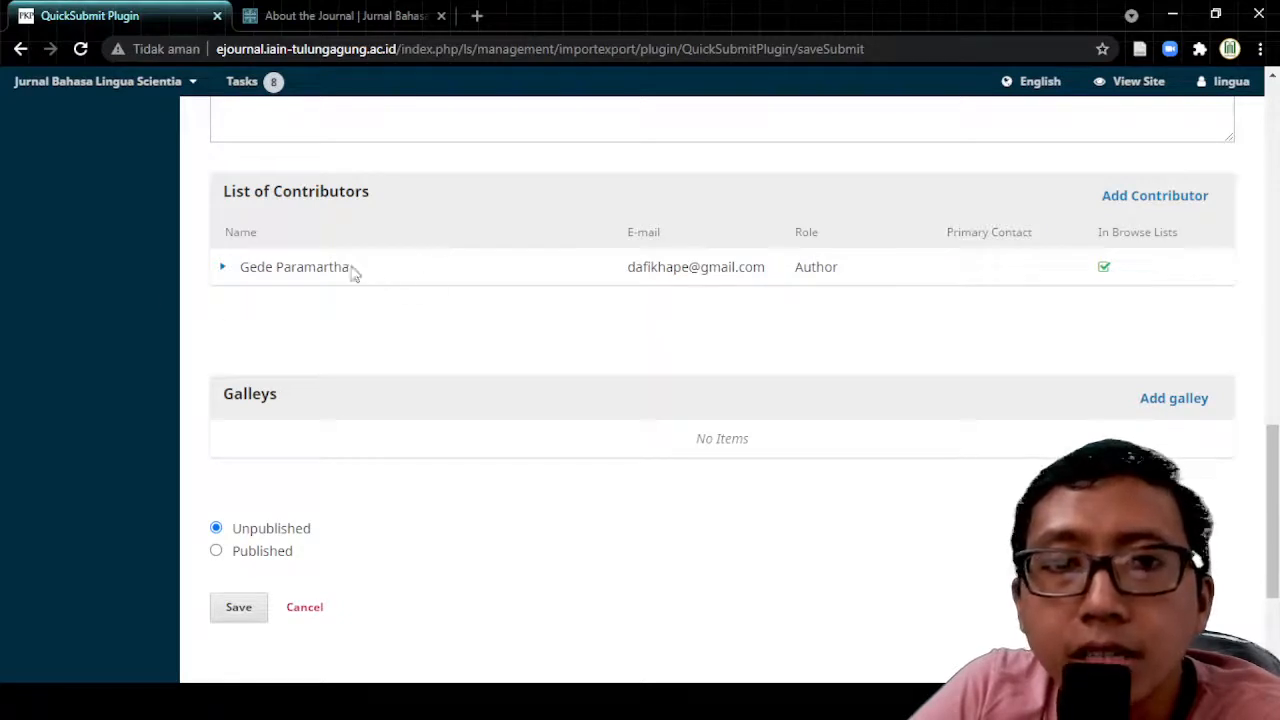
# Step: Add another contributor, filling in first name, last name and e-mail from suggestions
pyautogui.click(1165, 200)
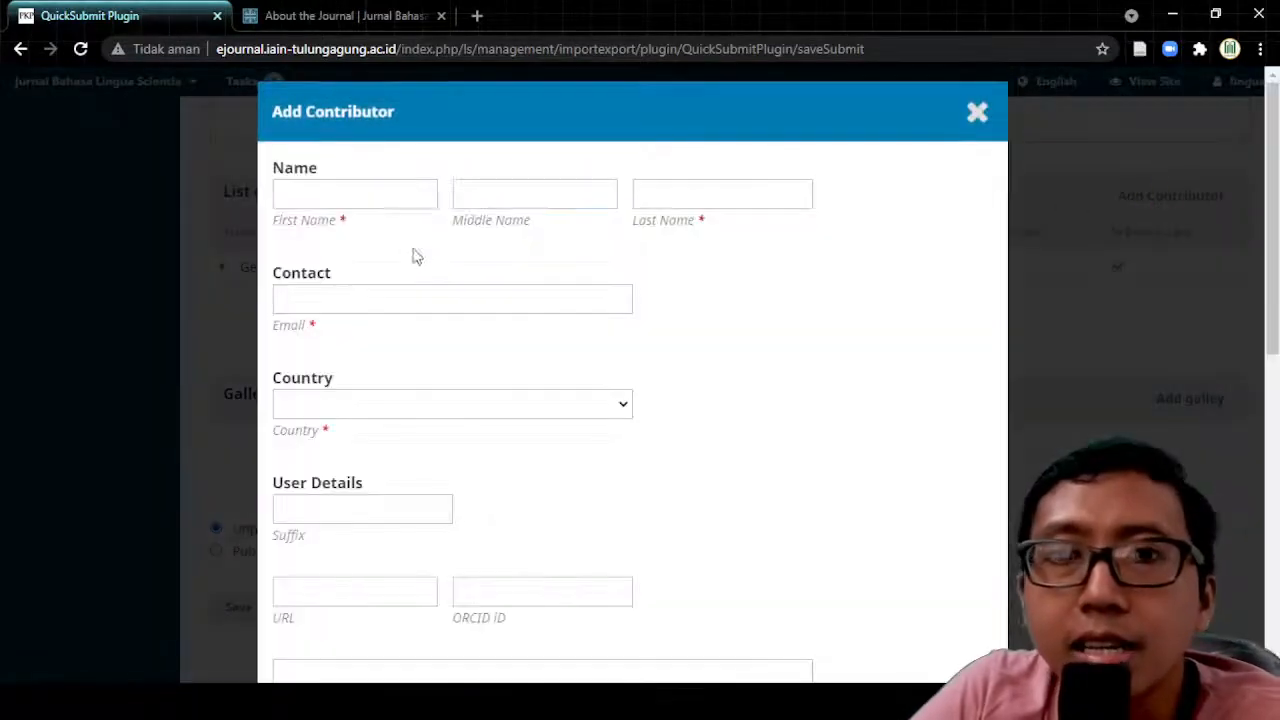
pyautogui.click(345, 190)
pyautogui.click(345, 237)
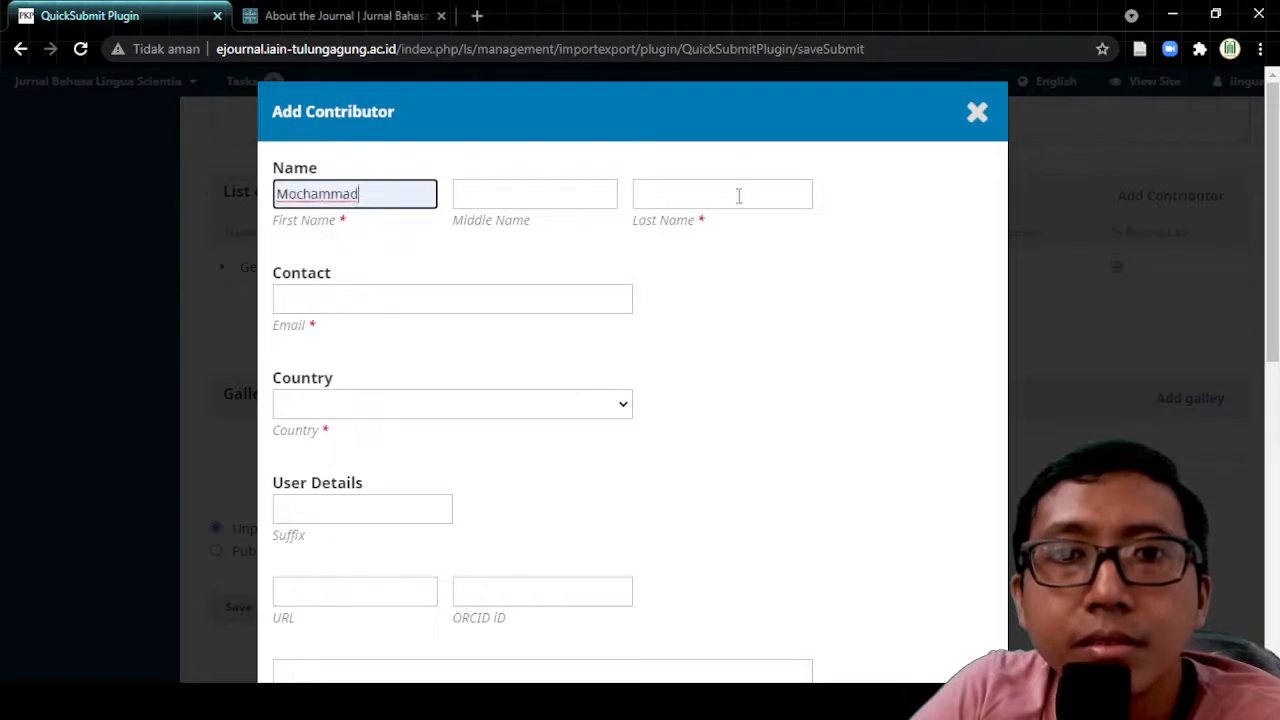
pyautogui.click(737, 194)
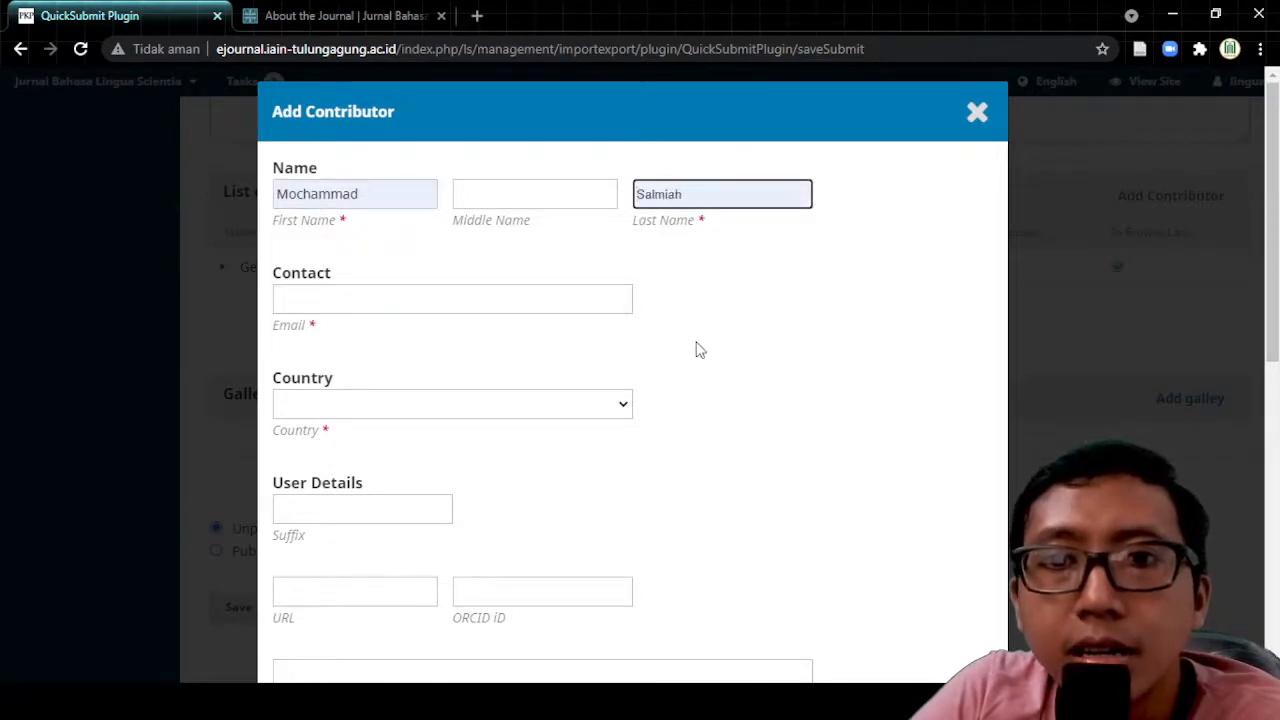
pyautogui.click(646, 237)
pyautogui.click(323, 297)
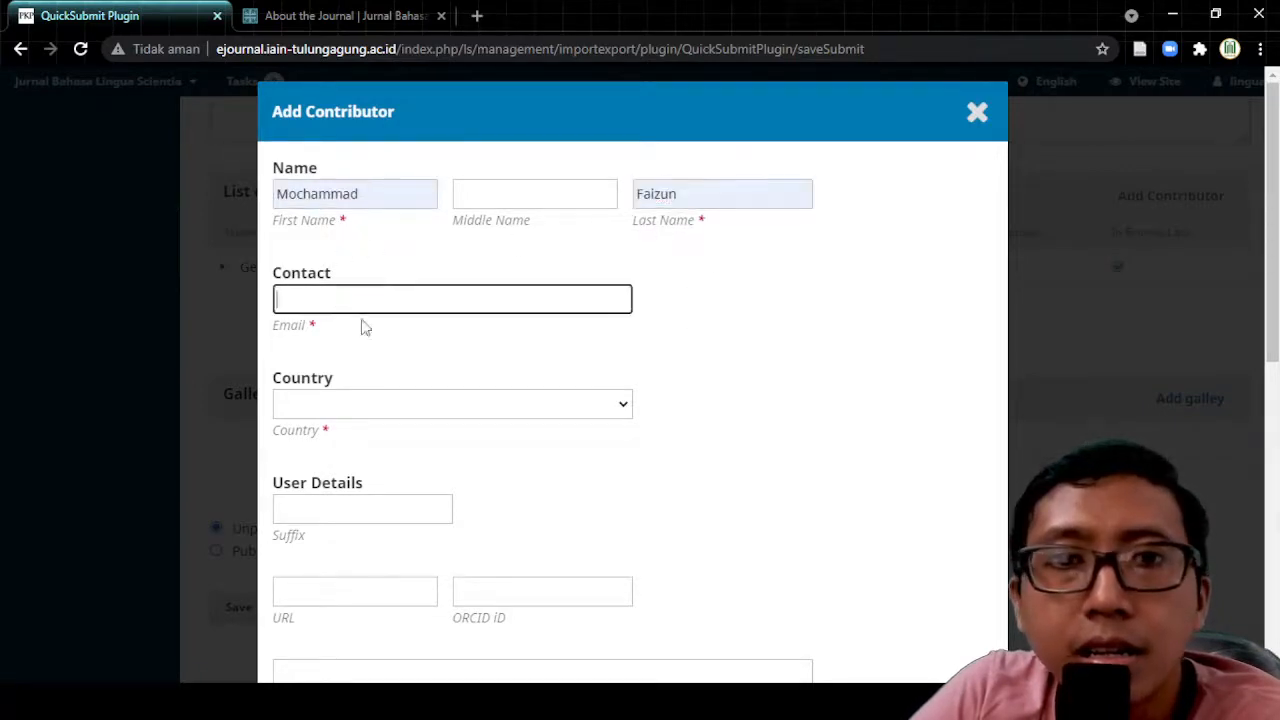
pyautogui.click(363, 328)
pyautogui.click(360, 410)
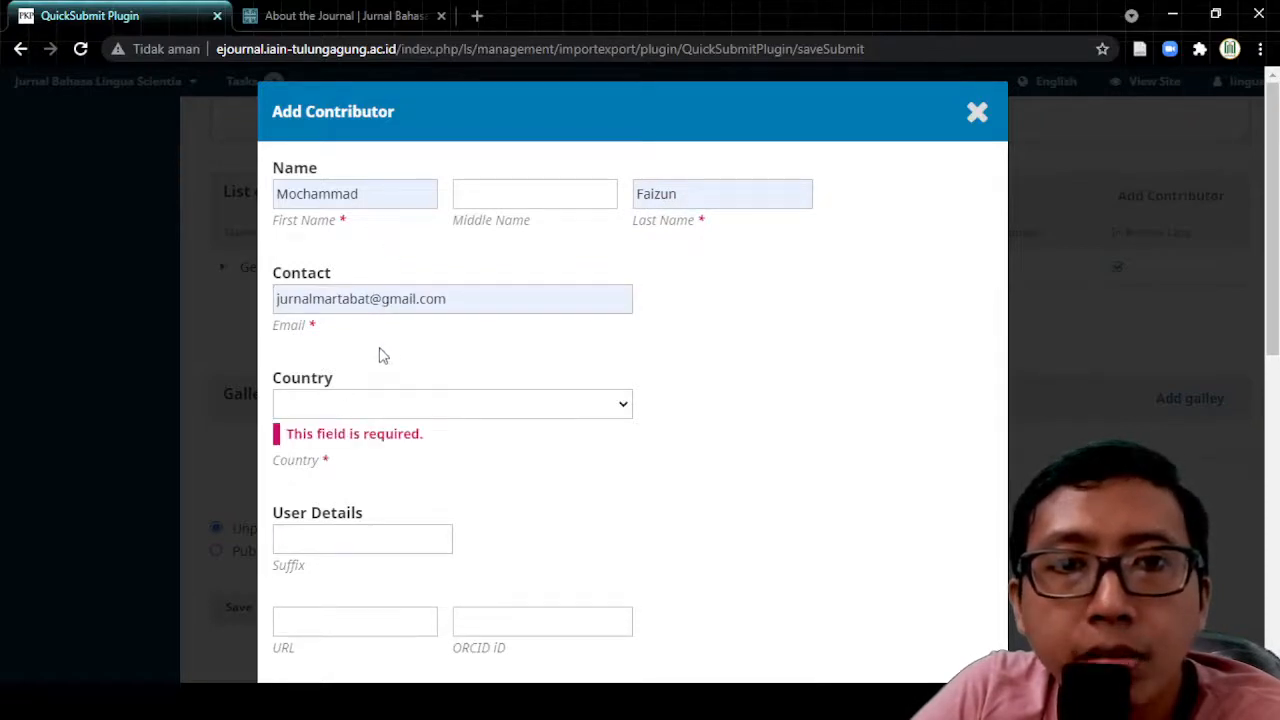
# Step: Set country Indonesia, the profile URL and affiliation IAIN Tulungagung, leaving bio empty
pyautogui.click(390, 58)
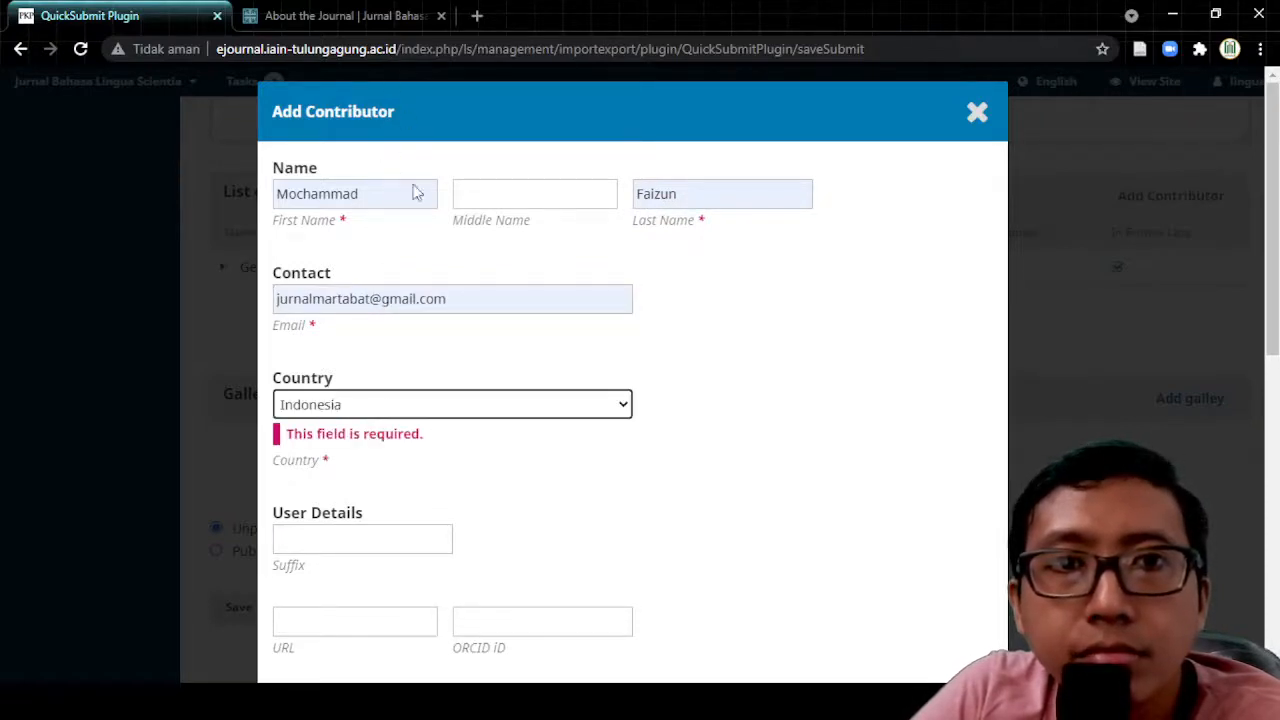
pyautogui.scroll(-4, 571, 480)
pyautogui.click(402, 216)
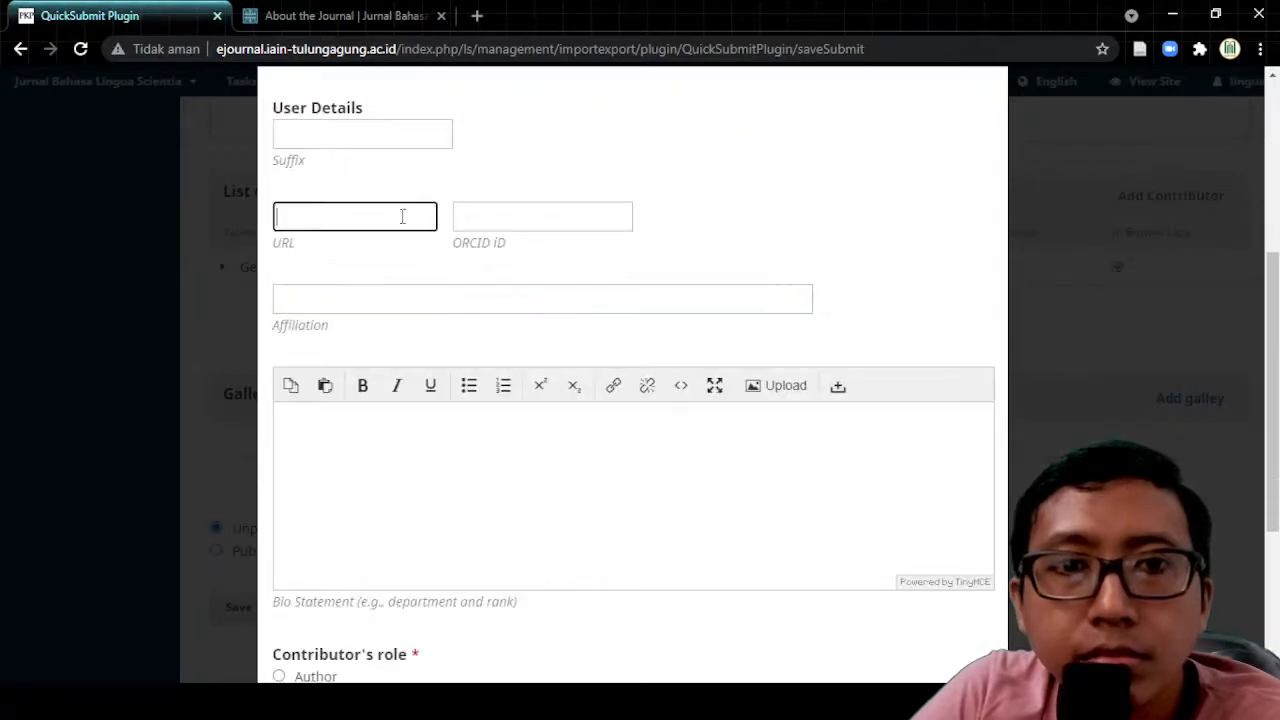
pyautogui.click(382, 289)
pyautogui.click(369, 300)
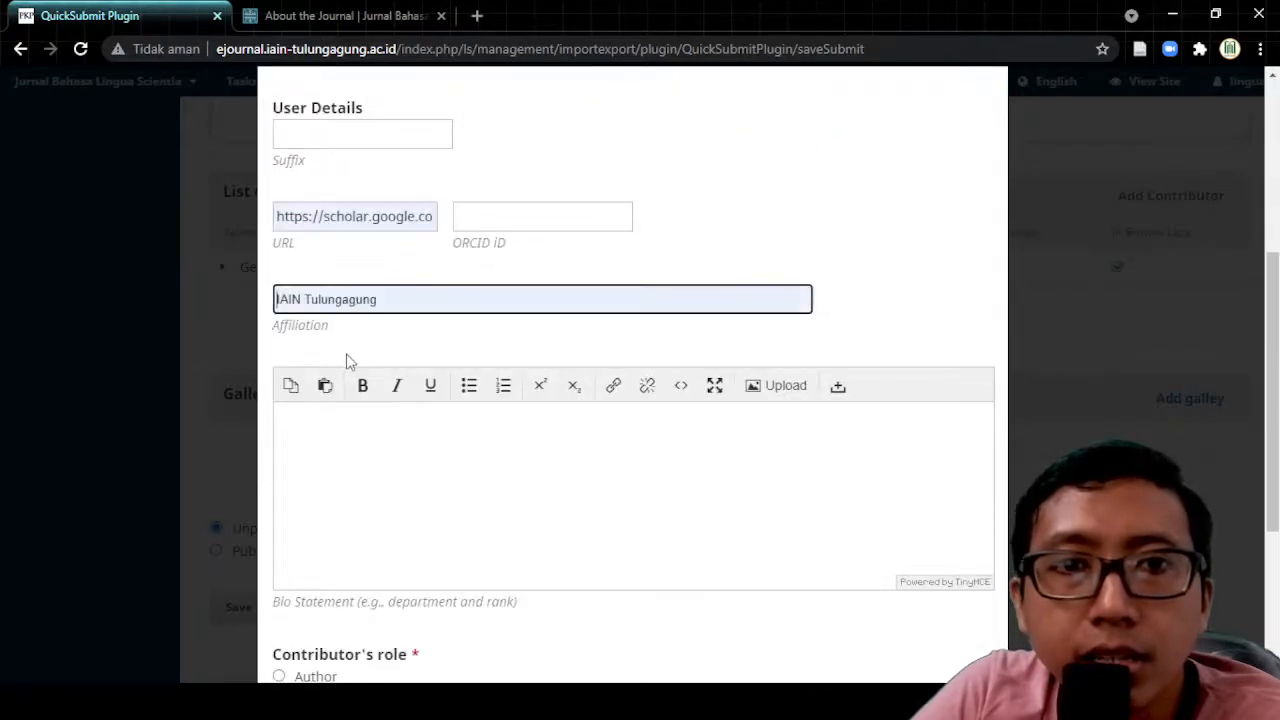
pyautogui.click(349, 361)
pyautogui.click(380, 483)
# Step: Give the contributor the Author role, make them principal contact, and save
pyautogui.scroll(-3, 409, 480)
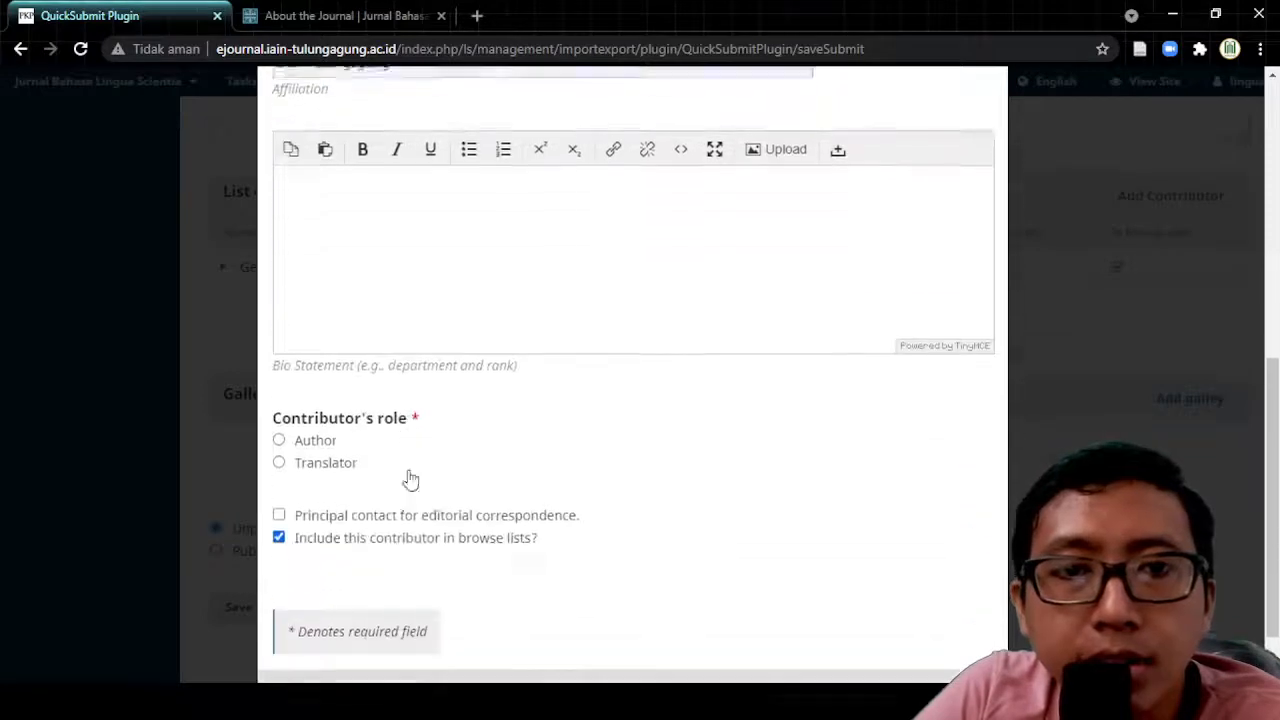
pyautogui.click(278, 378)
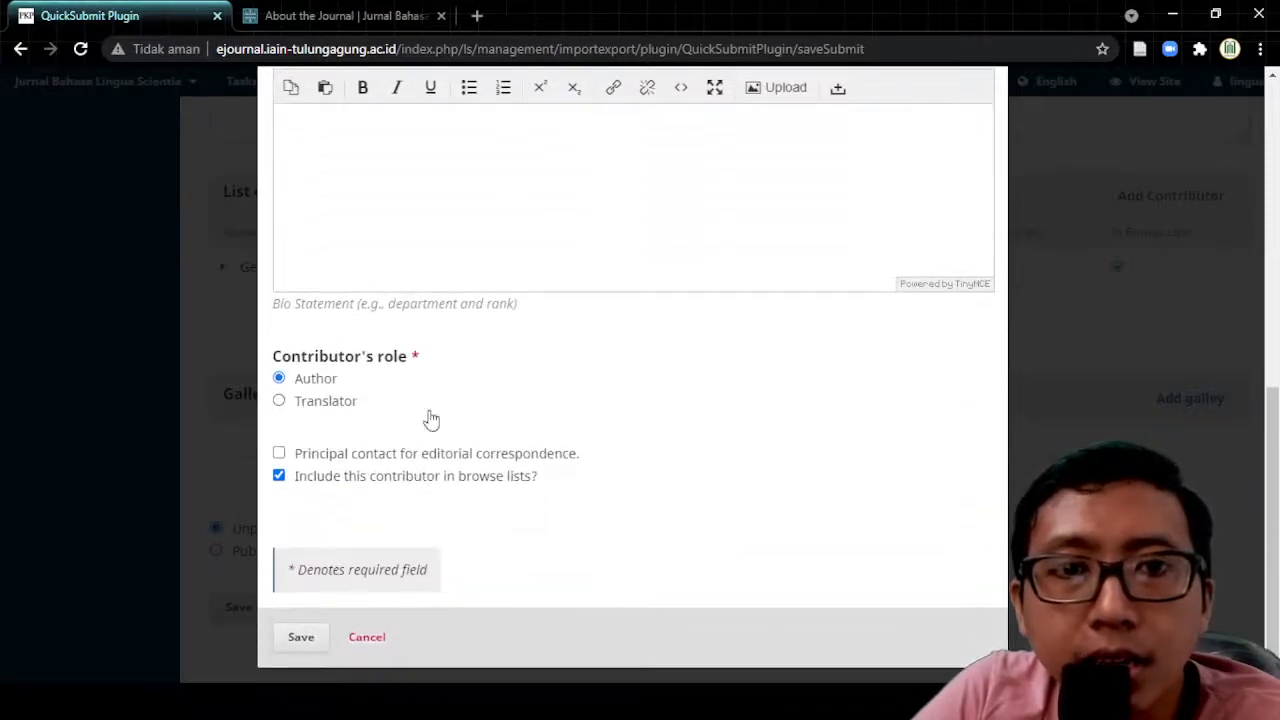
pyautogui.click(280, 455)
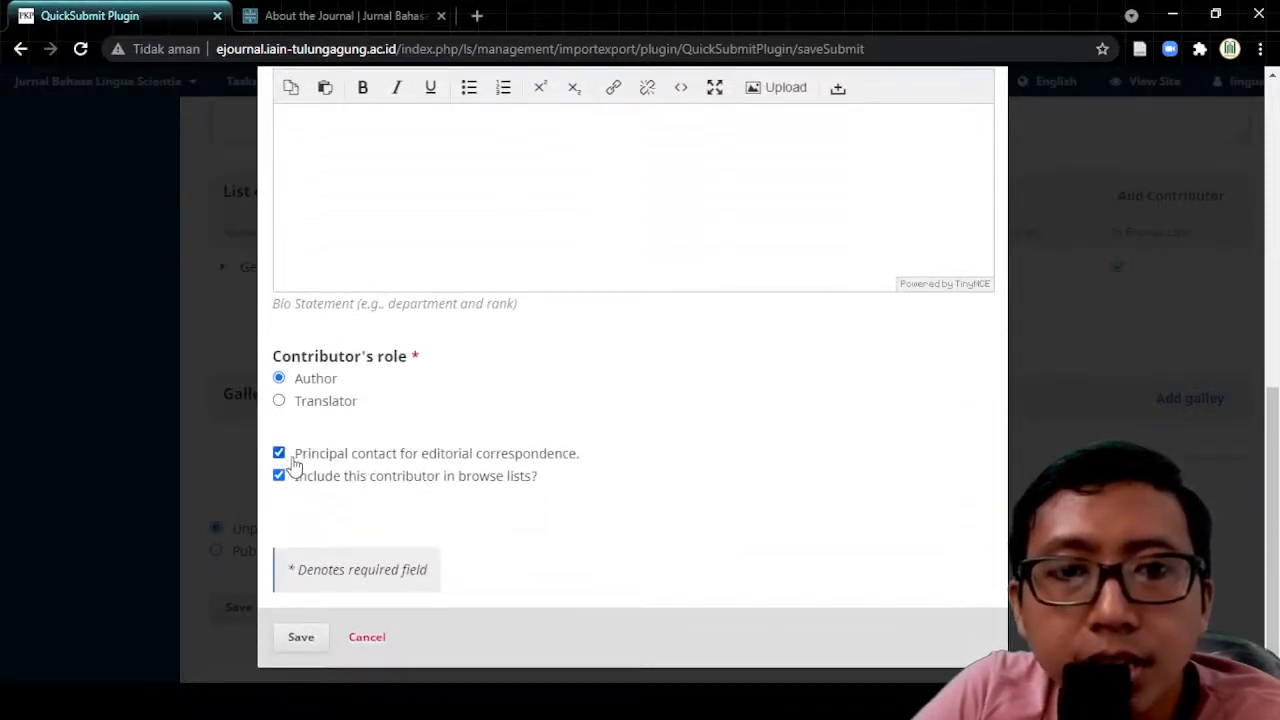
pyautogui.click(303, 641)
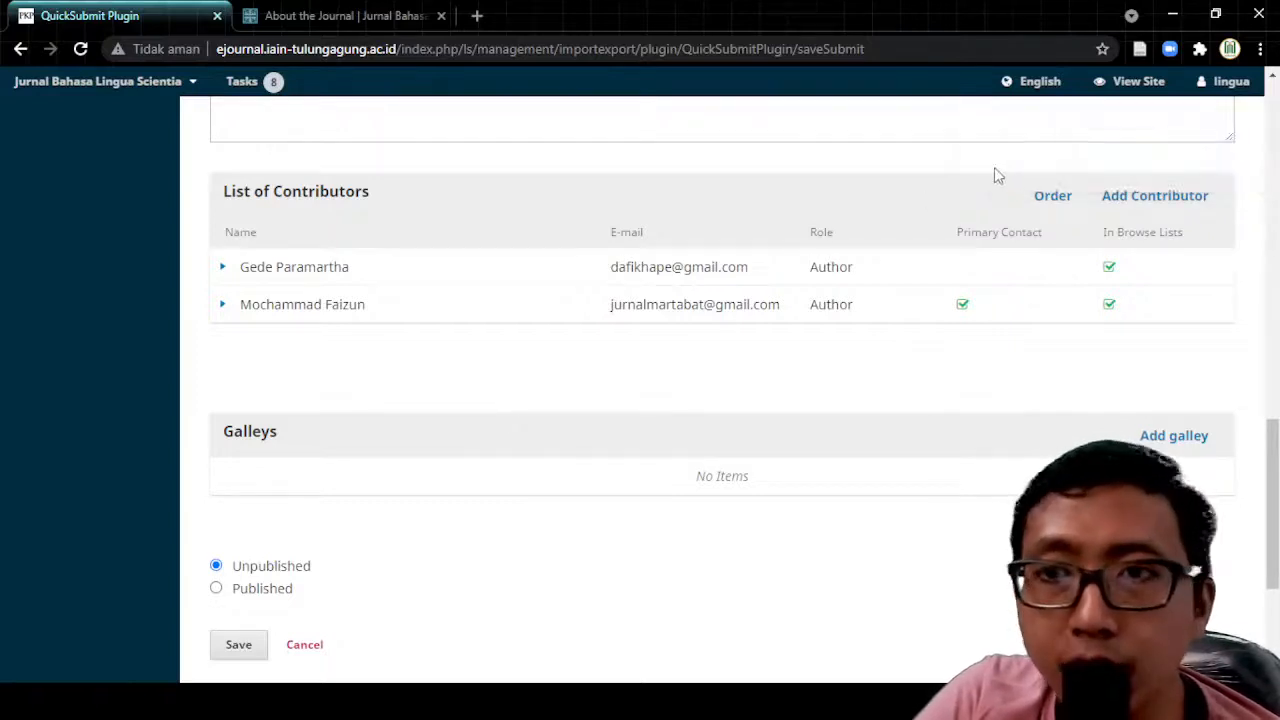
# Step: Drag the principal contact author to the top of the contributor order and finish
pyautogui.click(1053, 197)
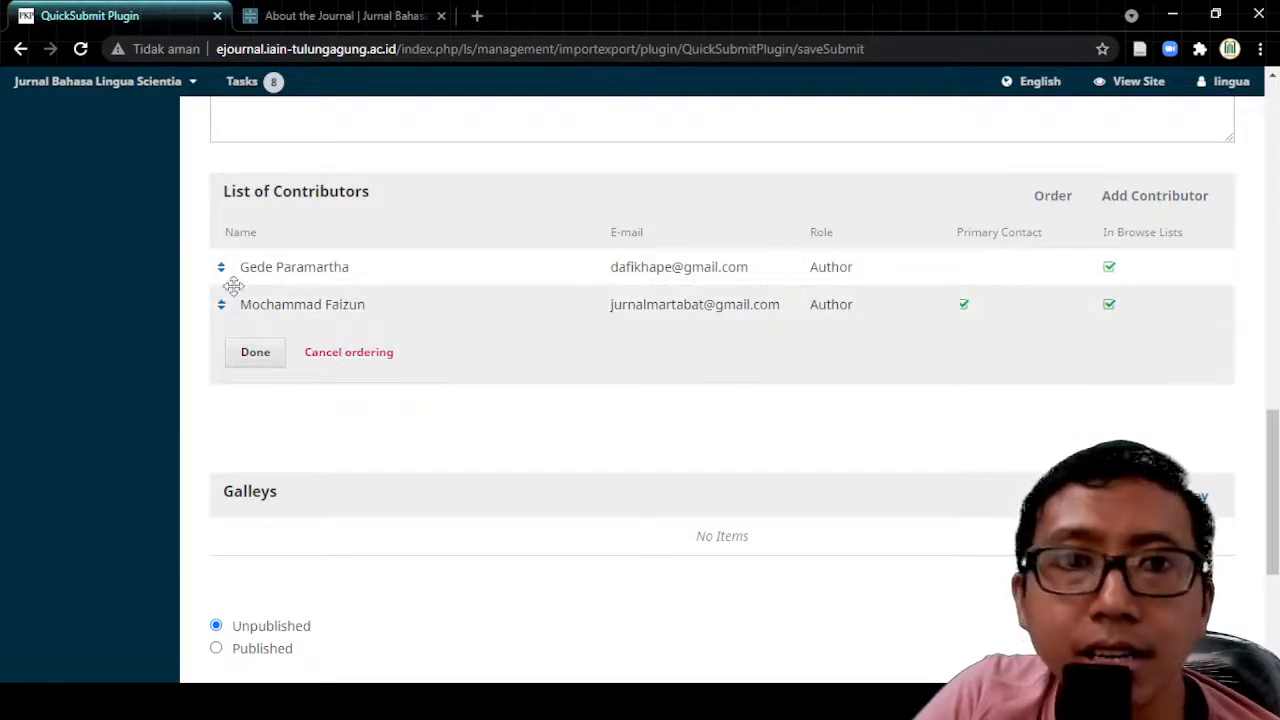
pyautogui.moveTo(233, 286)
pyautogui.mouseDown()
pyautogui.moveTo(240, 263)
pyautogui.moveTo(237, 298)
pyautogui.moveTo(237, 263)
pyautogui.moveTo(229, 291)
pyautogui.moveTo(237, 277)
pyautogui.moveTo(240, 300)
pyautogui.moveTo(243, 263)
pyautogui.moveTo(234, 291)
pyautogui.mouseUp()
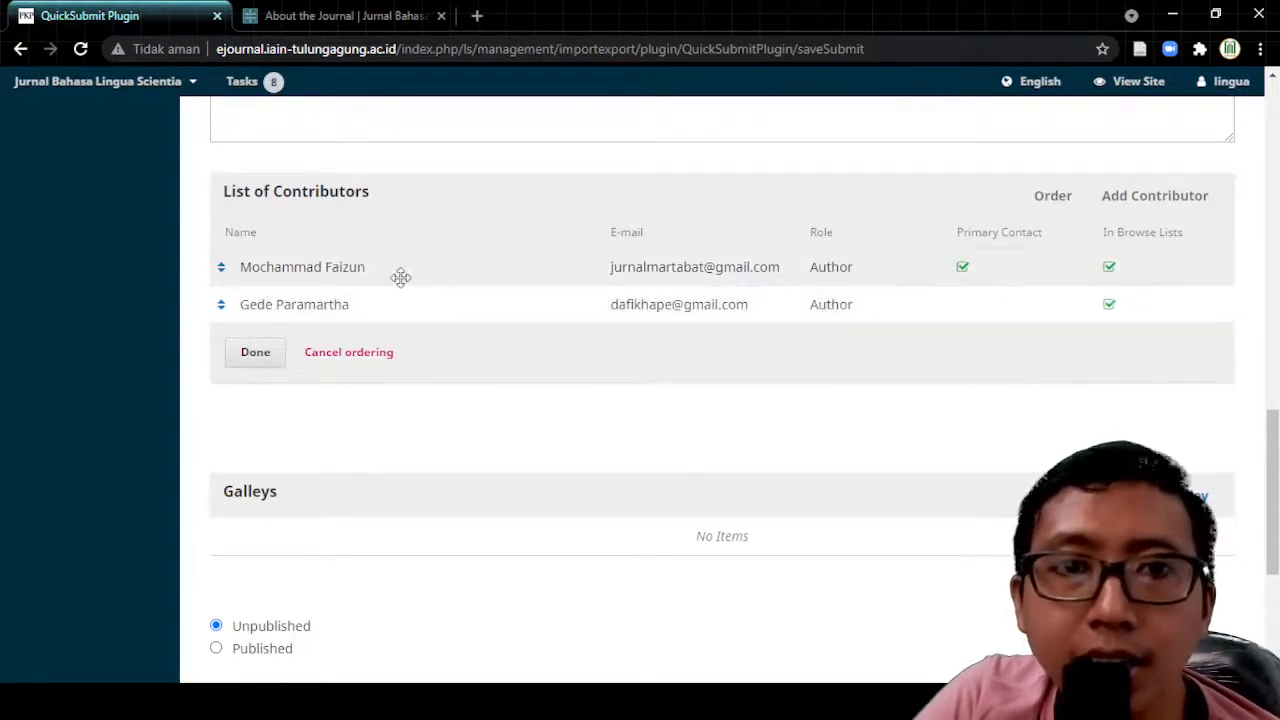
pyautogui.moveTo(237, 277)
pyautogui.mouseDown()
pyautogui.moveTo(237, 293)
pyautogui.moveTo(240, 267)
pyautogui.mouseUp()
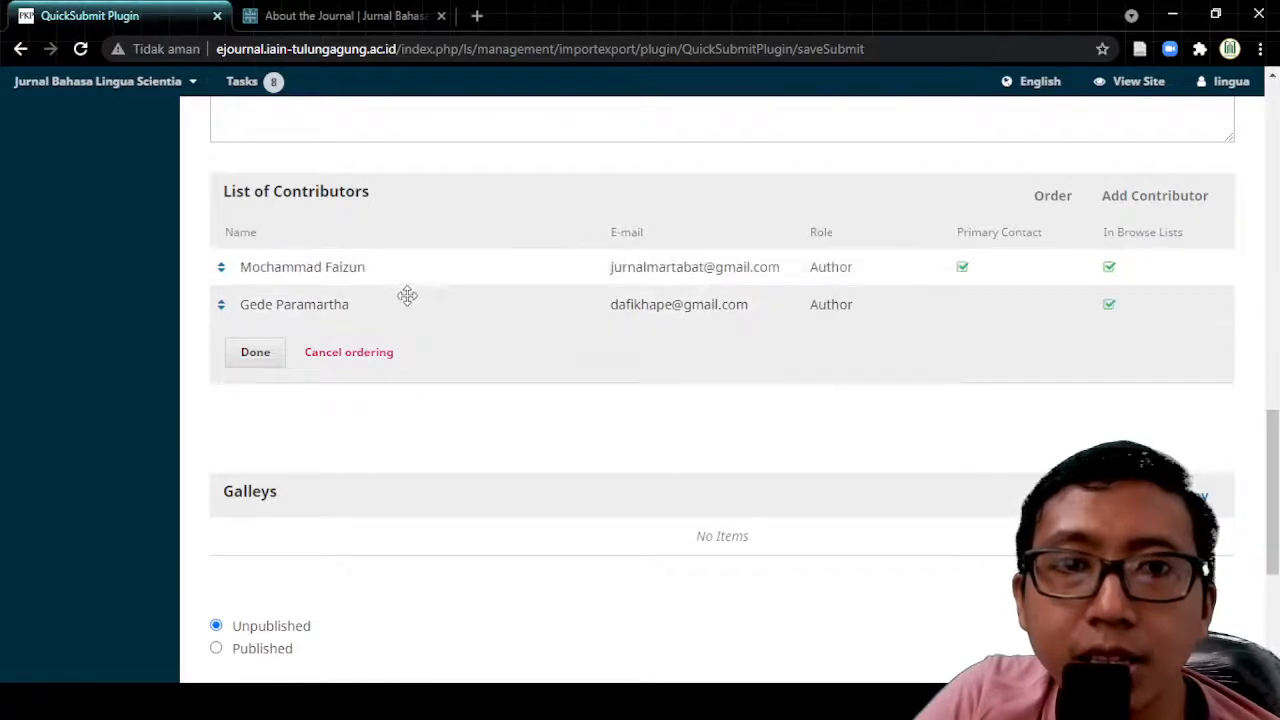
pyautogui.click(257, 358)
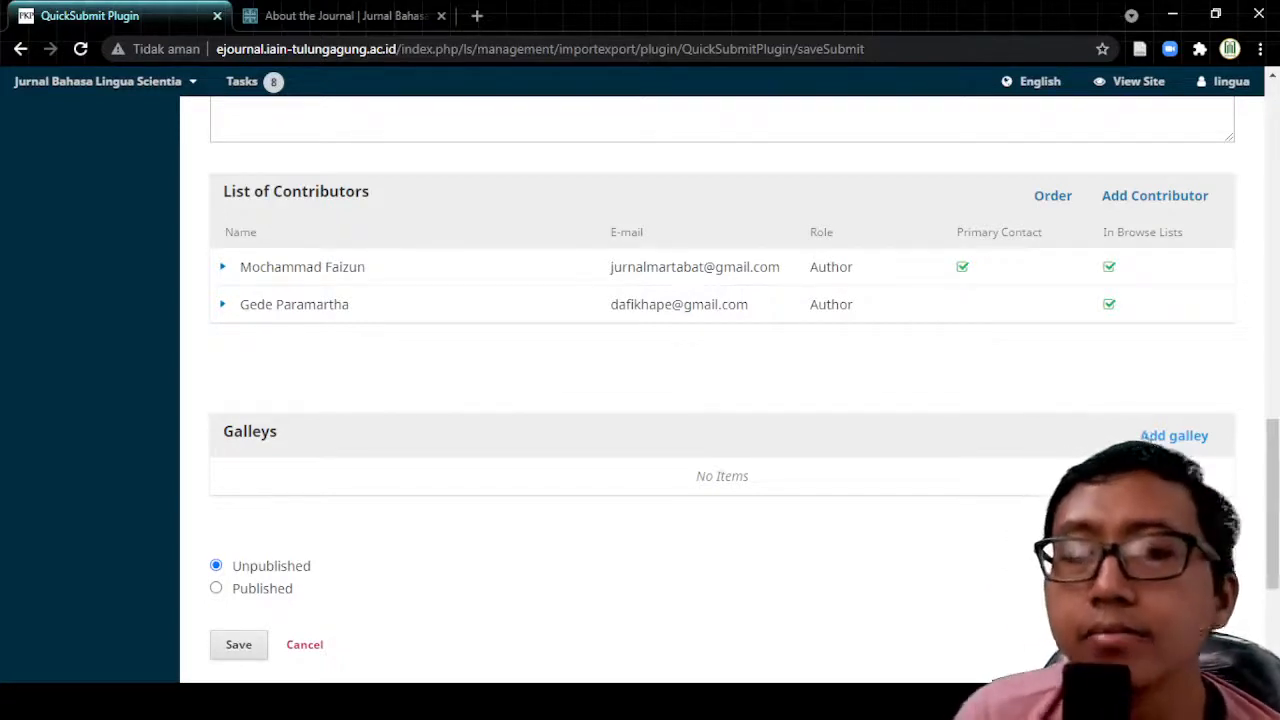
# Step: Create a new galley labelled PDF and save it
pyautogui.click(1152, 437)
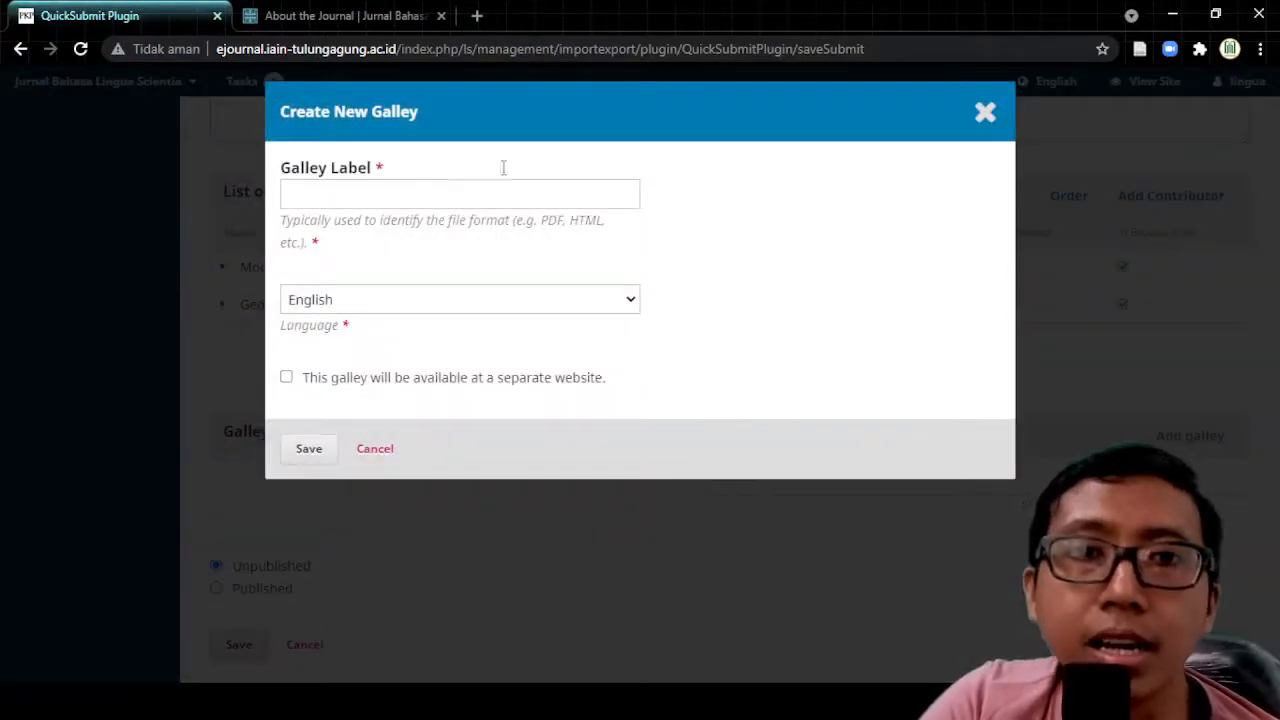
pyautogui.click(985, 111)
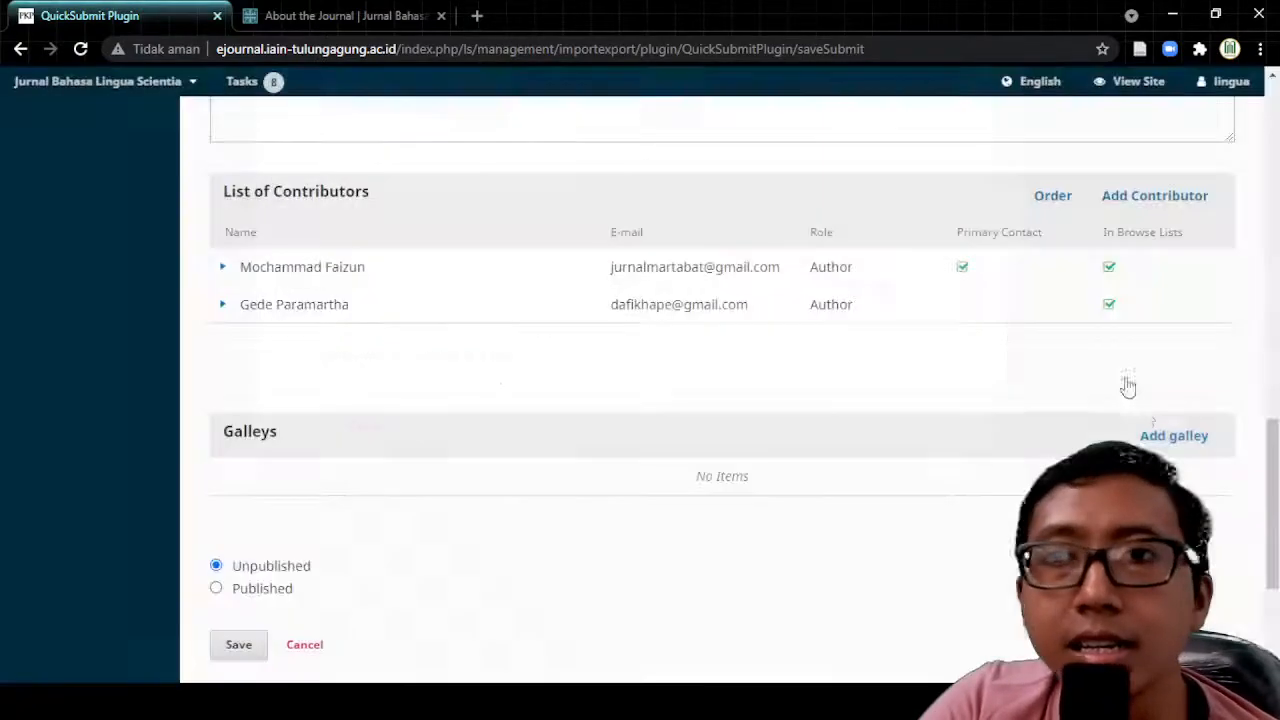
pyautogui.click(1176, 437)
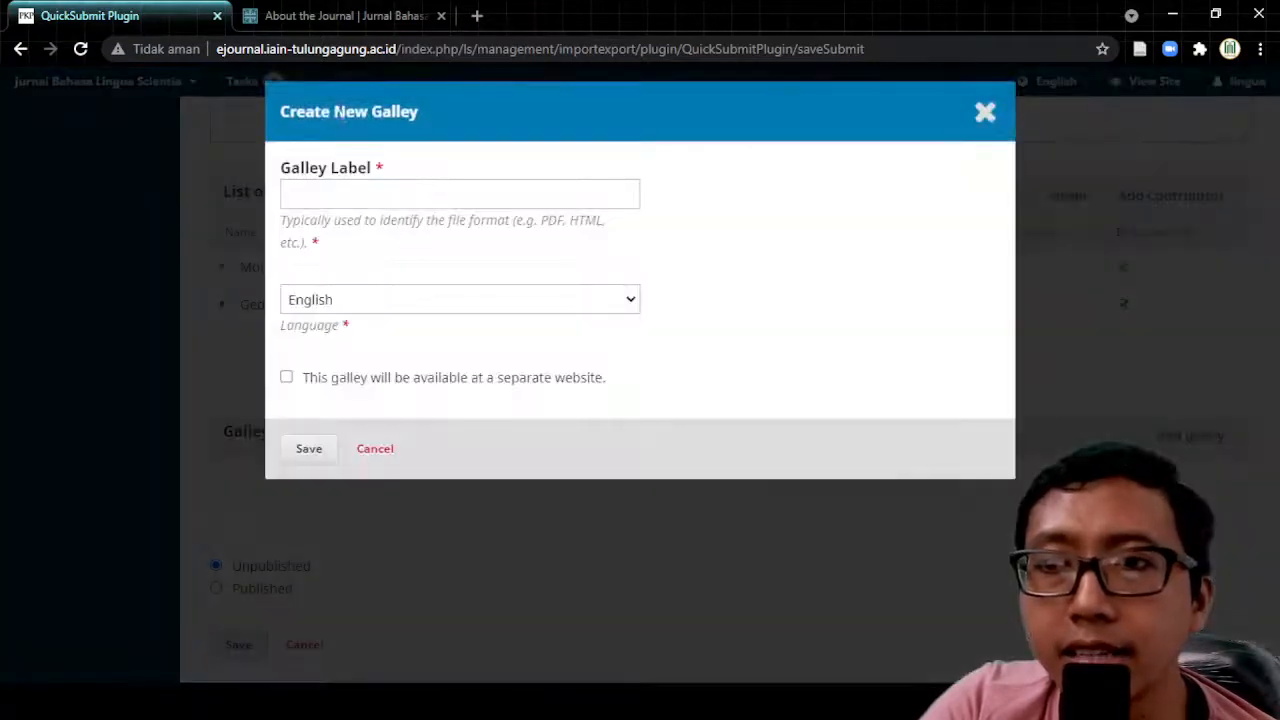
pyautogui.click(331, 198)
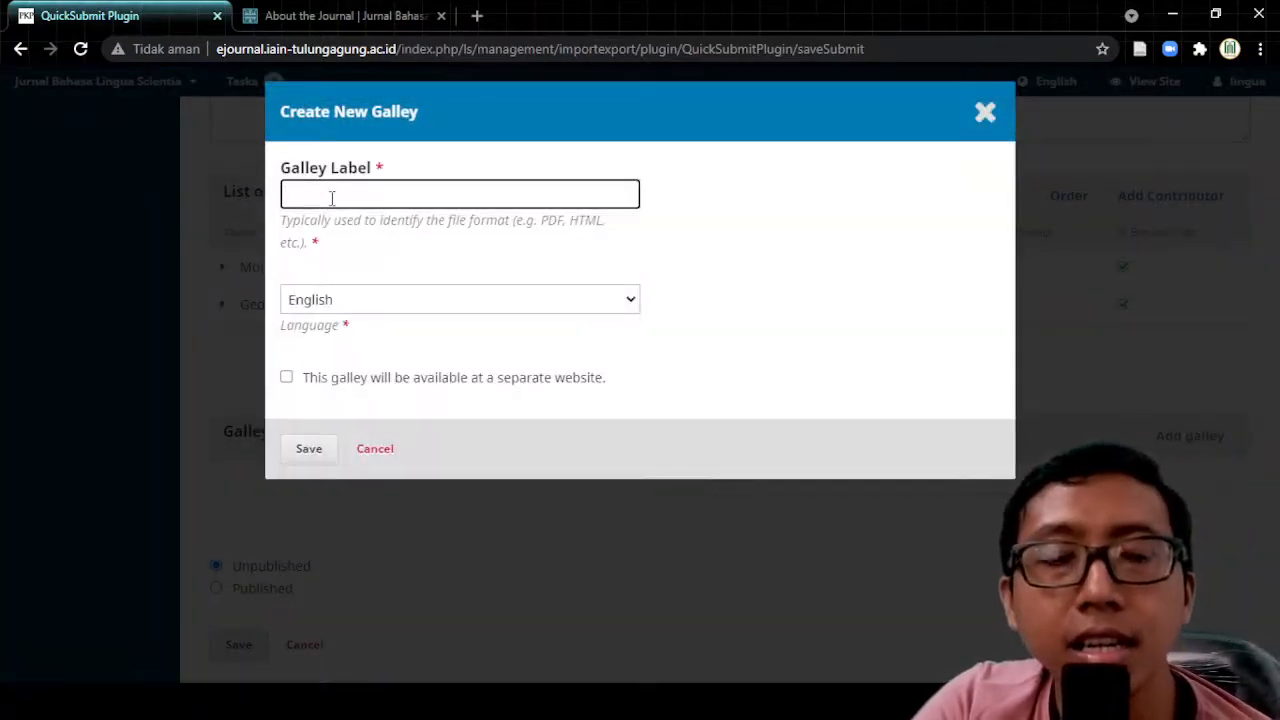
pyautogui.click(331, 232)
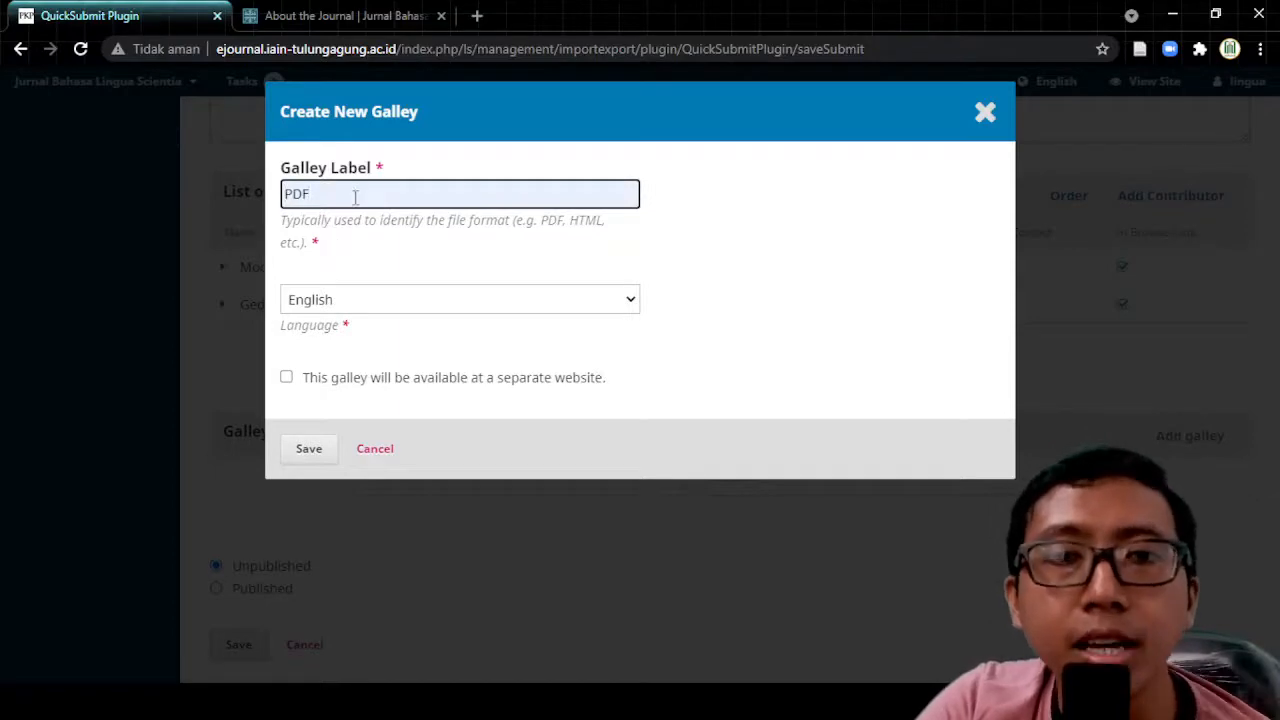
pyautogui.doubleClick(318, 194)
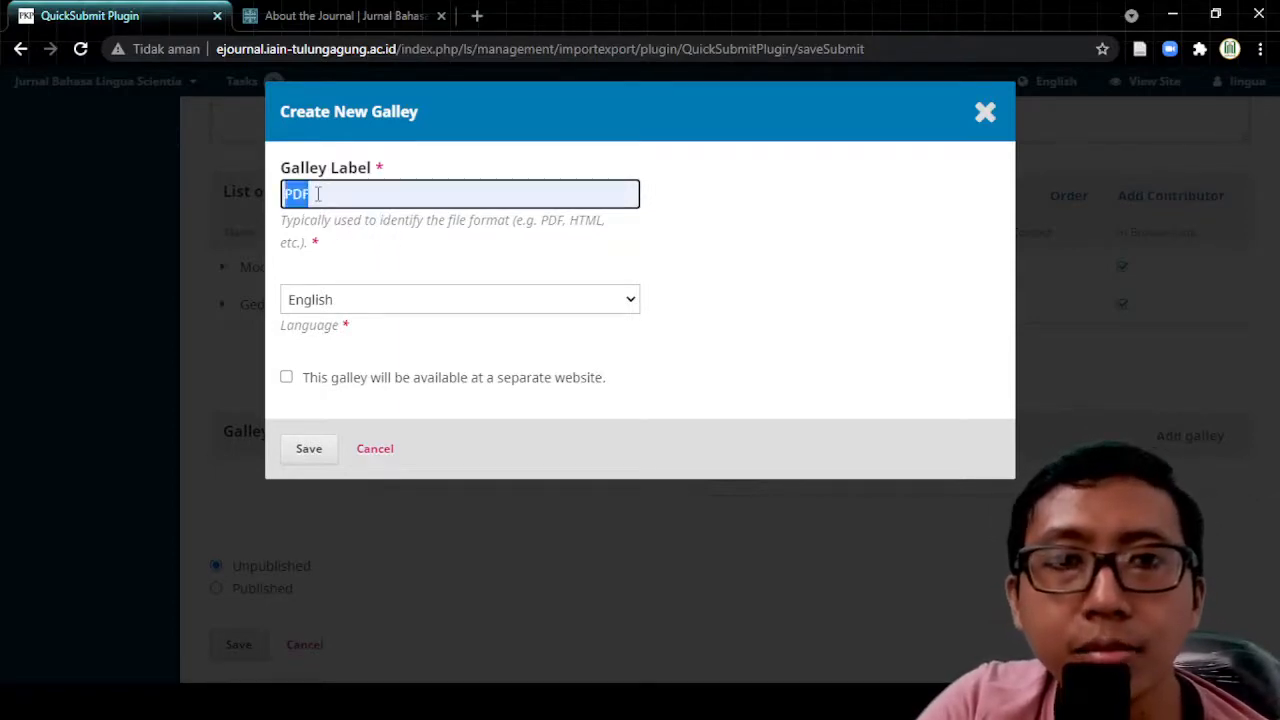
pyautogui.click(680, 250)
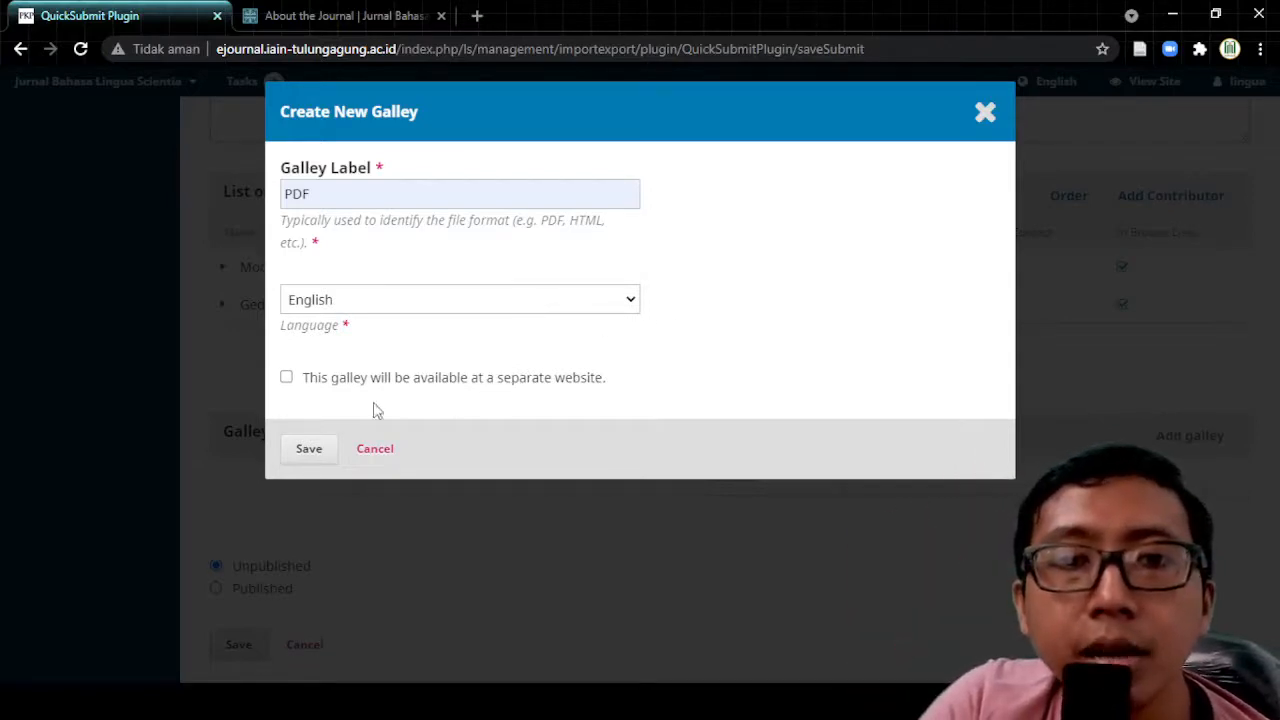
pyautogui.click(309, 450)
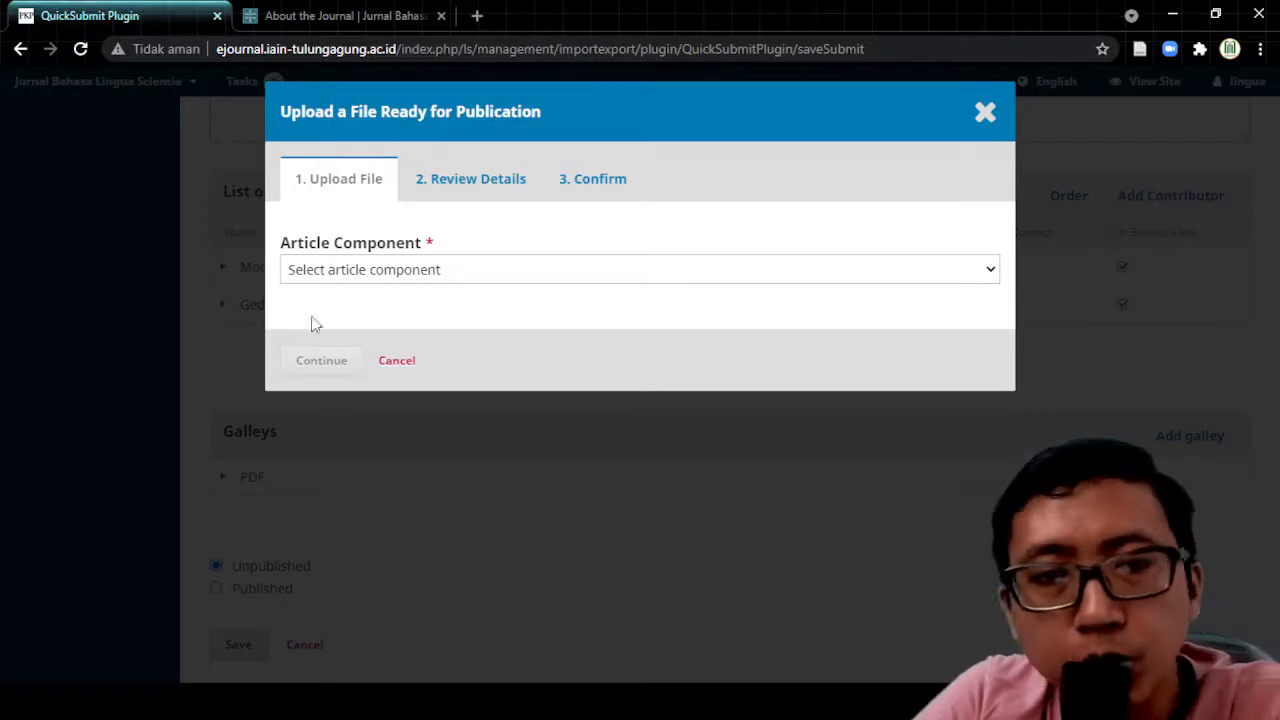
# Step: Upload the article PDF as the Article Text component and complete the file wizard
pyautogui.click(391, 275)
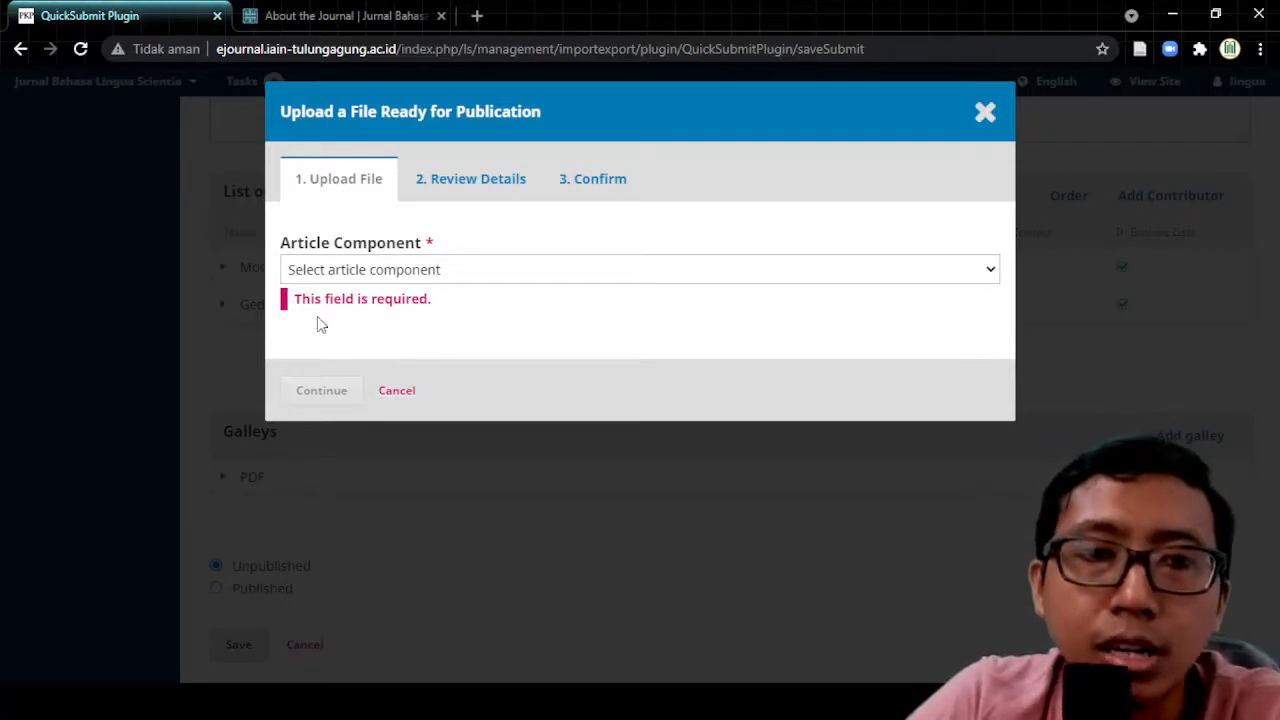
pyautogui.click(412, 318)
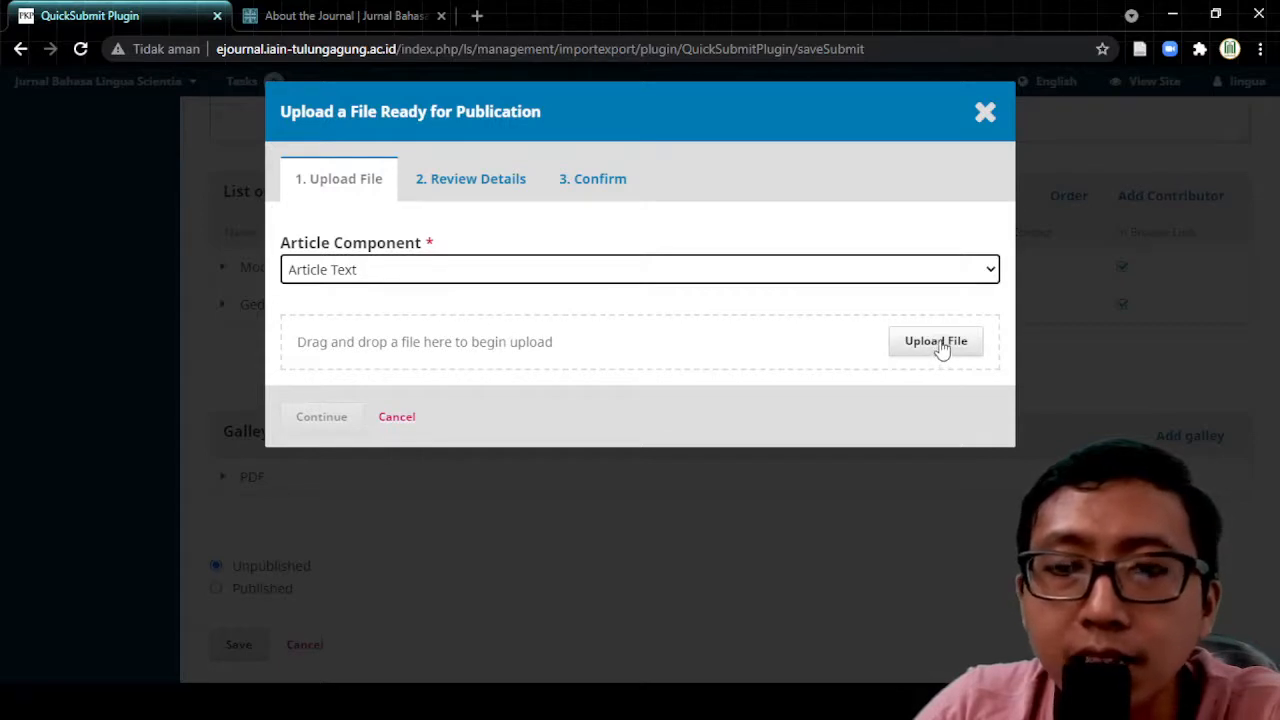
pyautogui.click(938, 342)
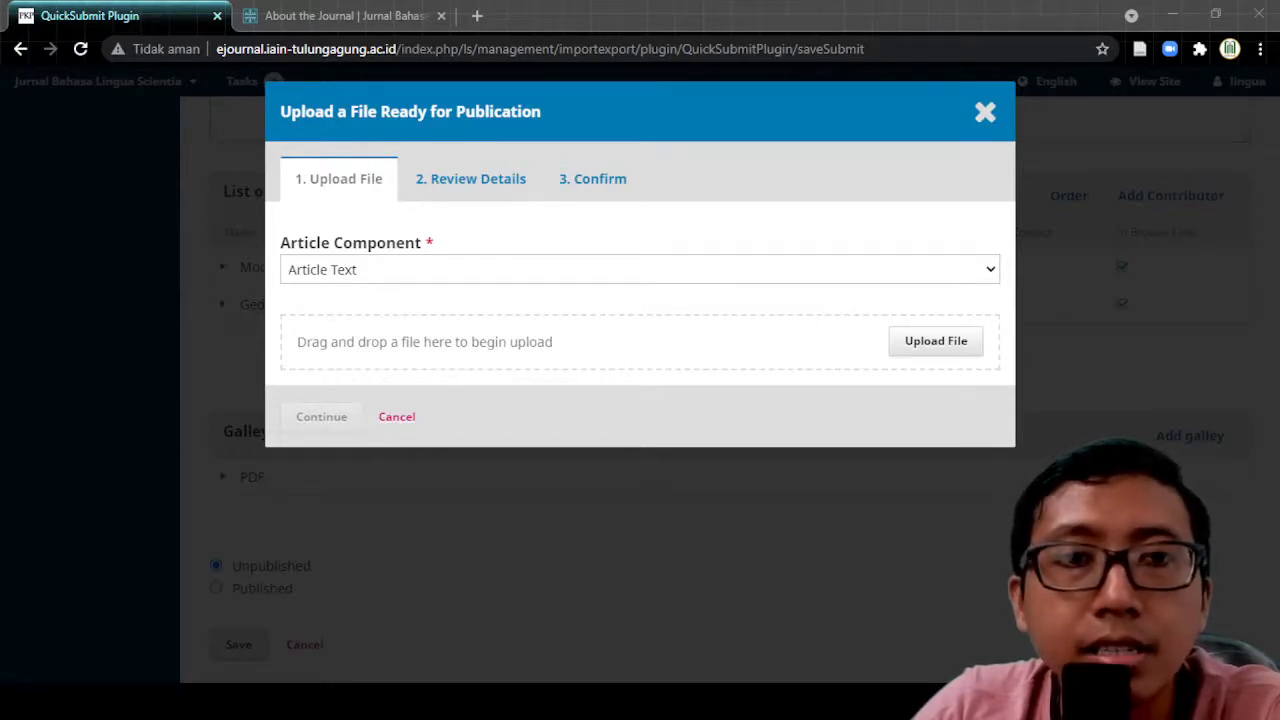
pyautogui.click(846, 438)
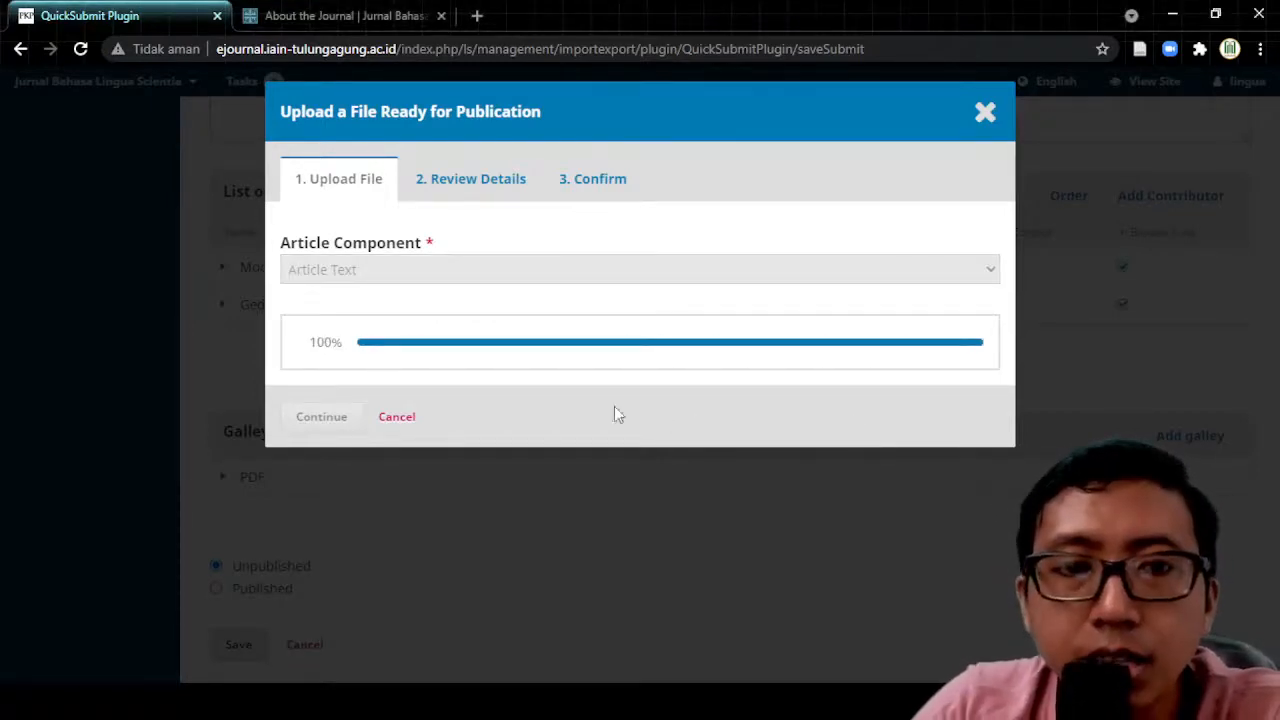
pyautogui.click(321, 417)
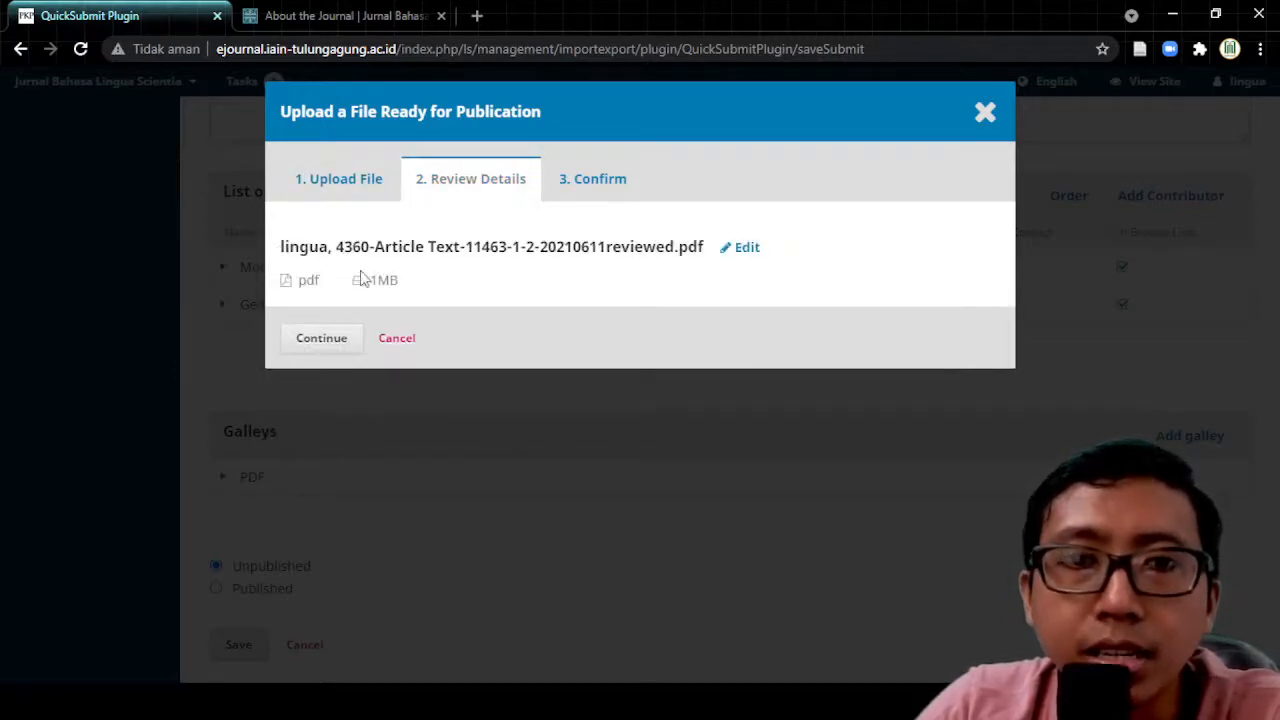
pyautogui.click(313, 345)
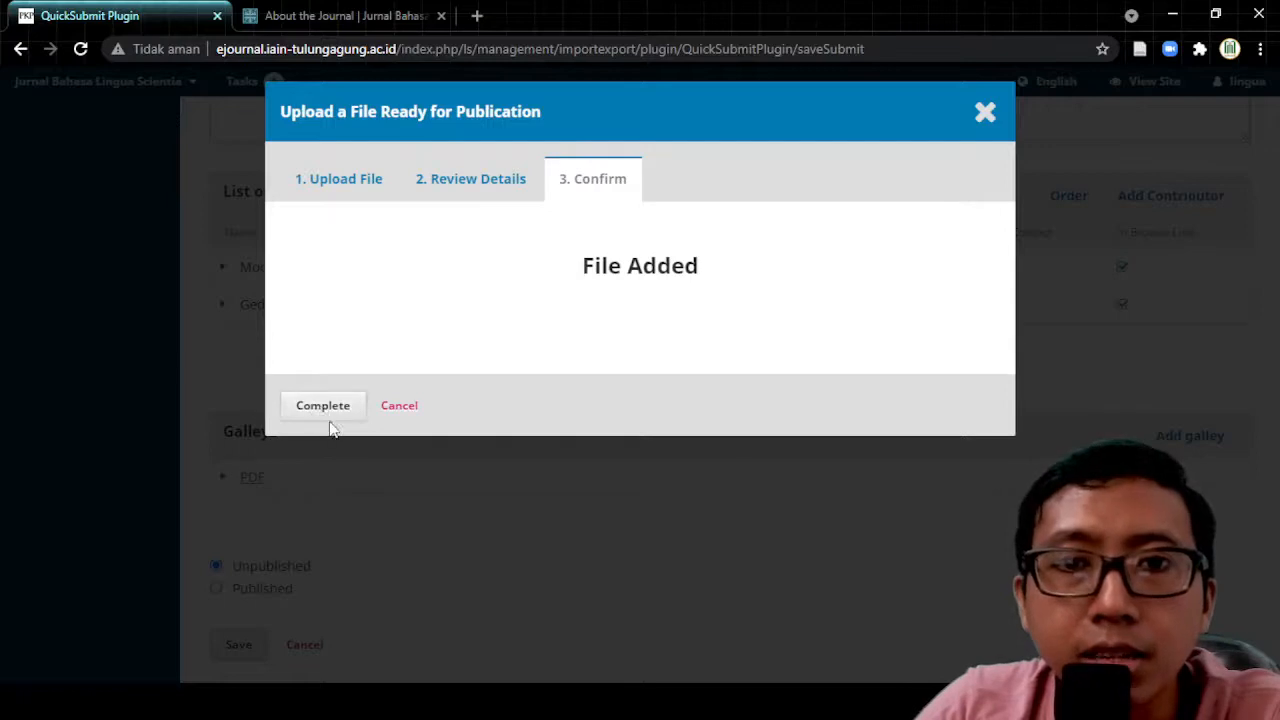
pyautogui.click(327, 413)
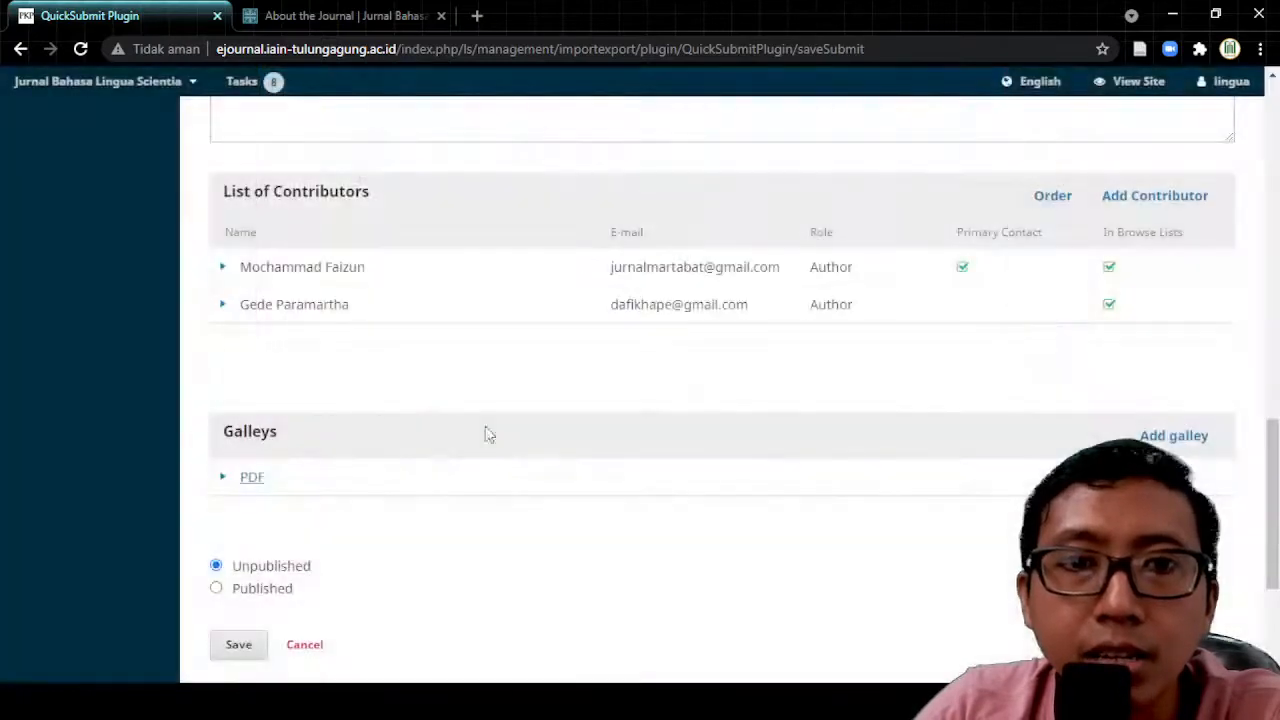
pyautogui.click(226, 480)
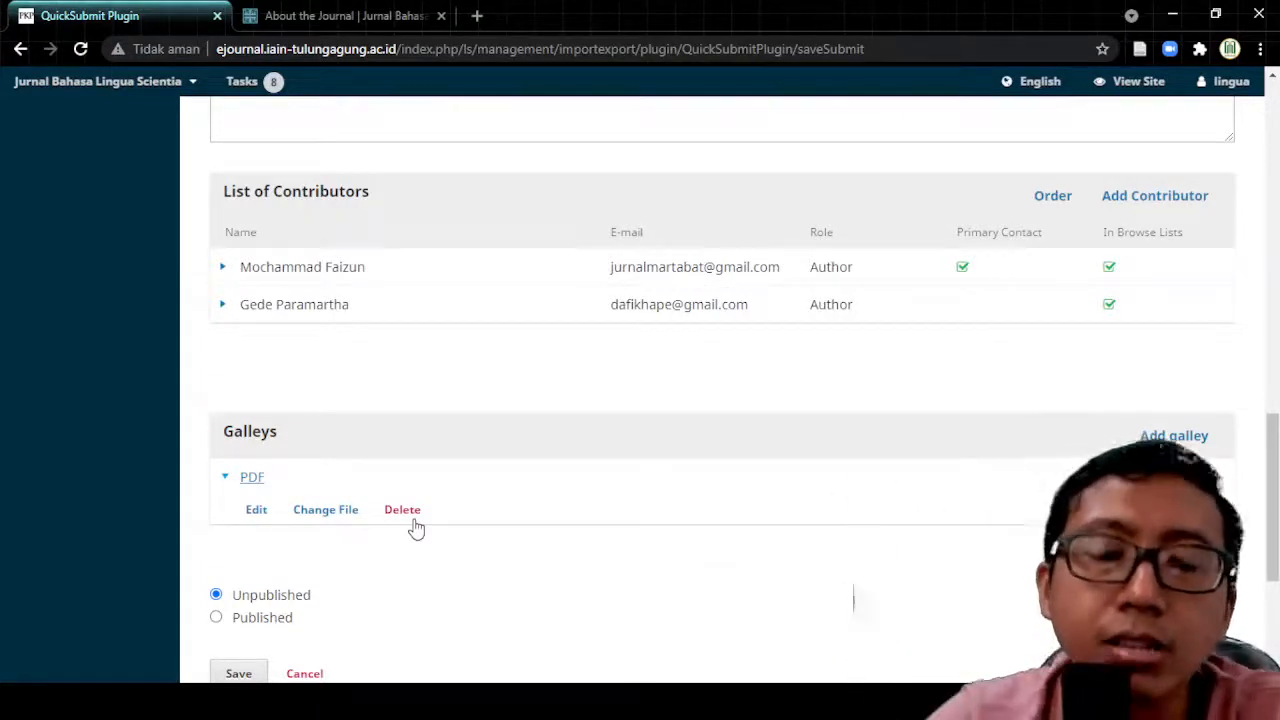
pyautogui.click(318, 511)
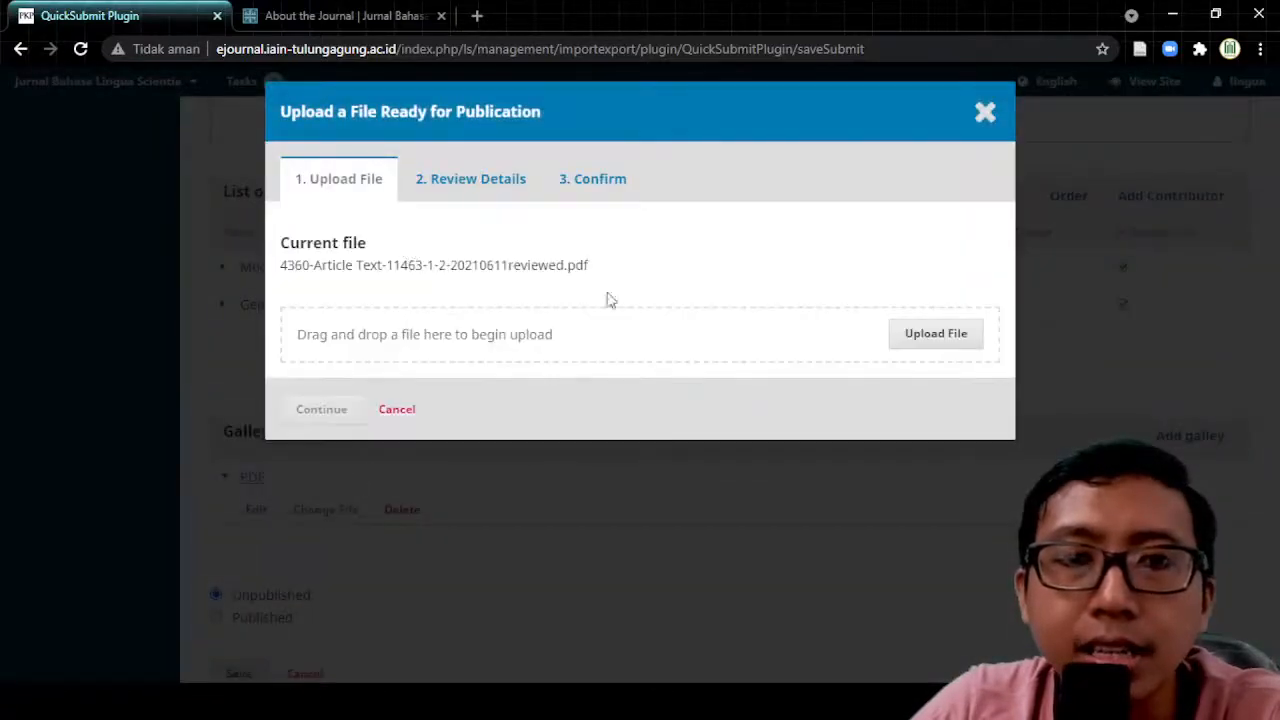
pyautogui.click(397, 412)
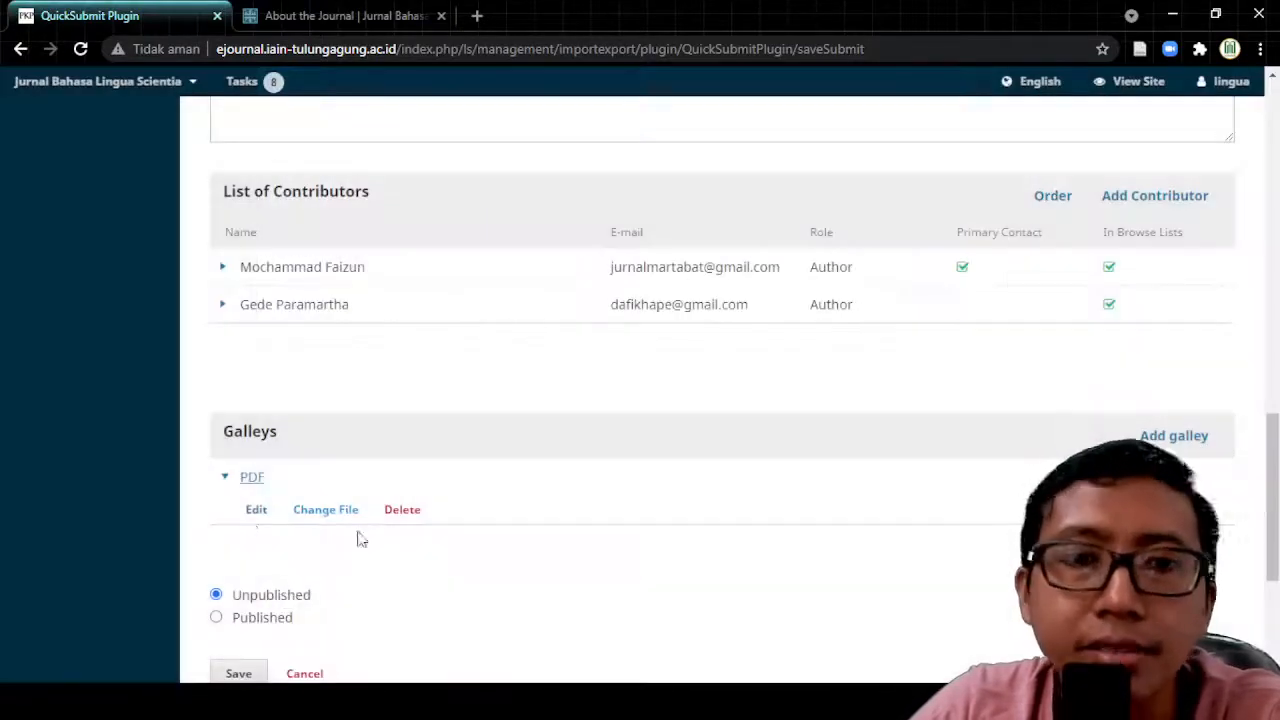
pyautogui.click(222, 478)
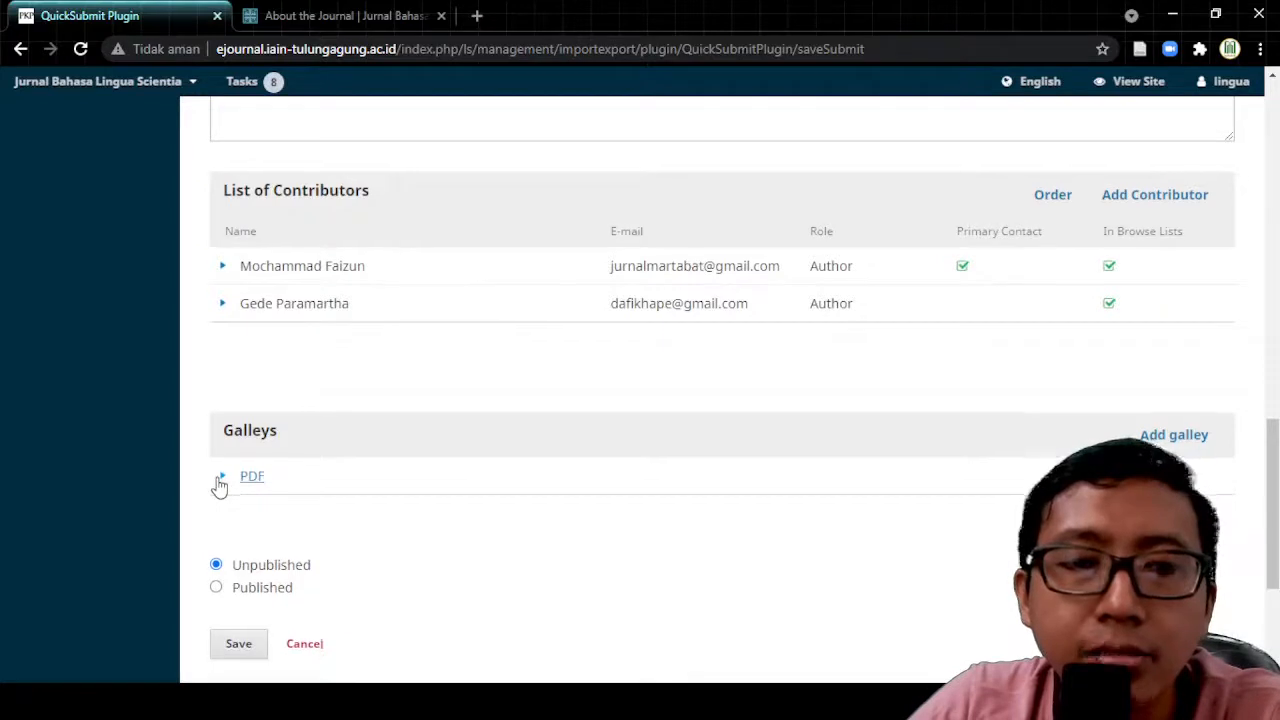
pyautogui.scroll(-3, 220, 480)
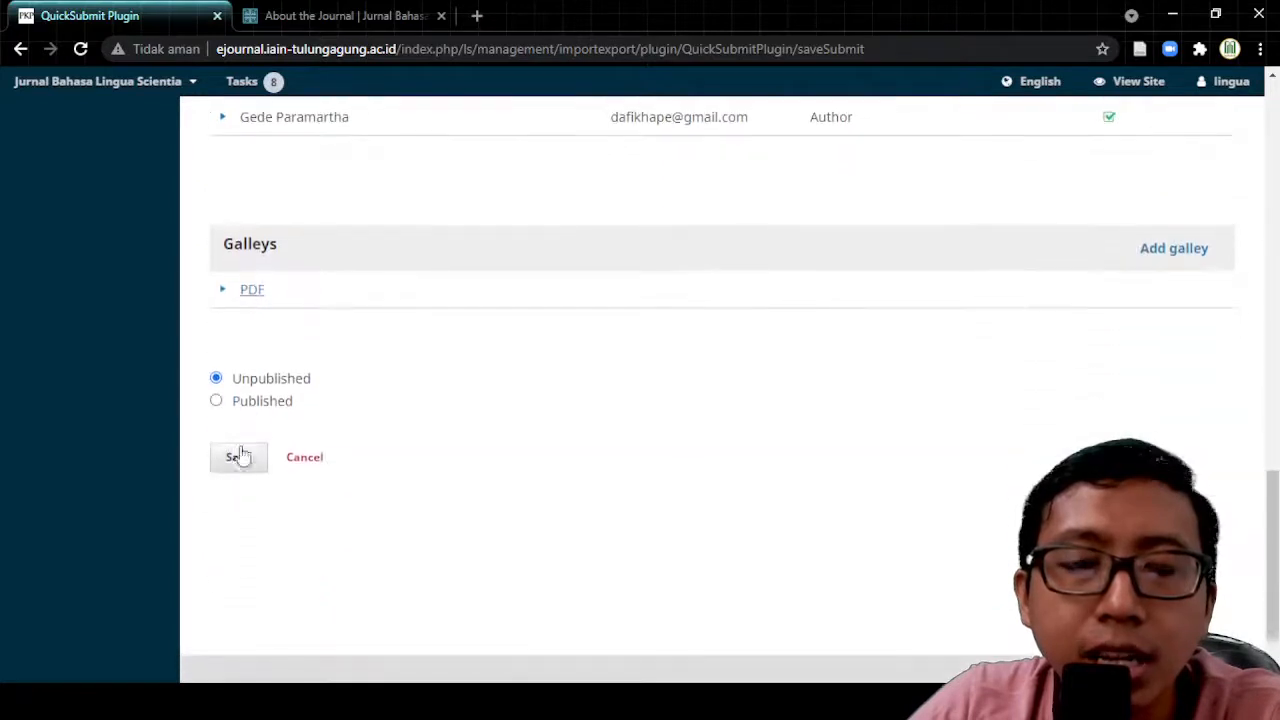
# Step: Mark the article Published, leaving the scheduled issue at To Be Assigned
pyautogui.click(216, 402)
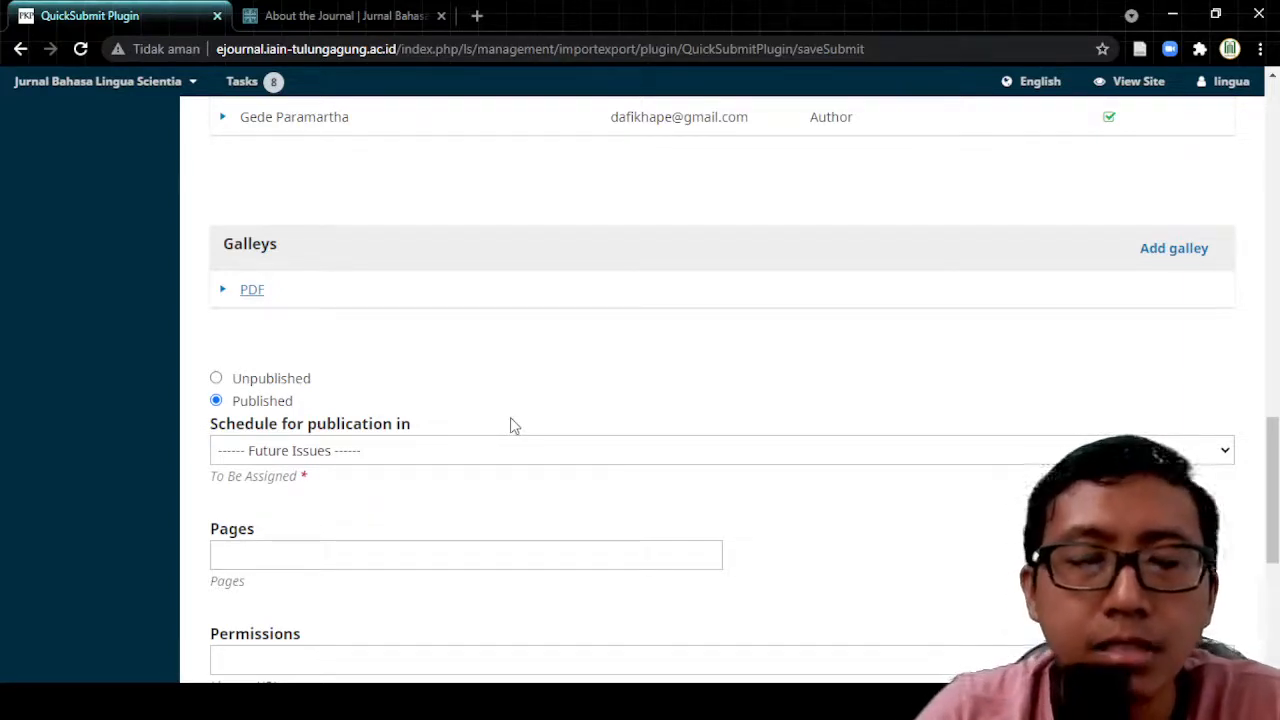
pyautogui.click(548, 452)
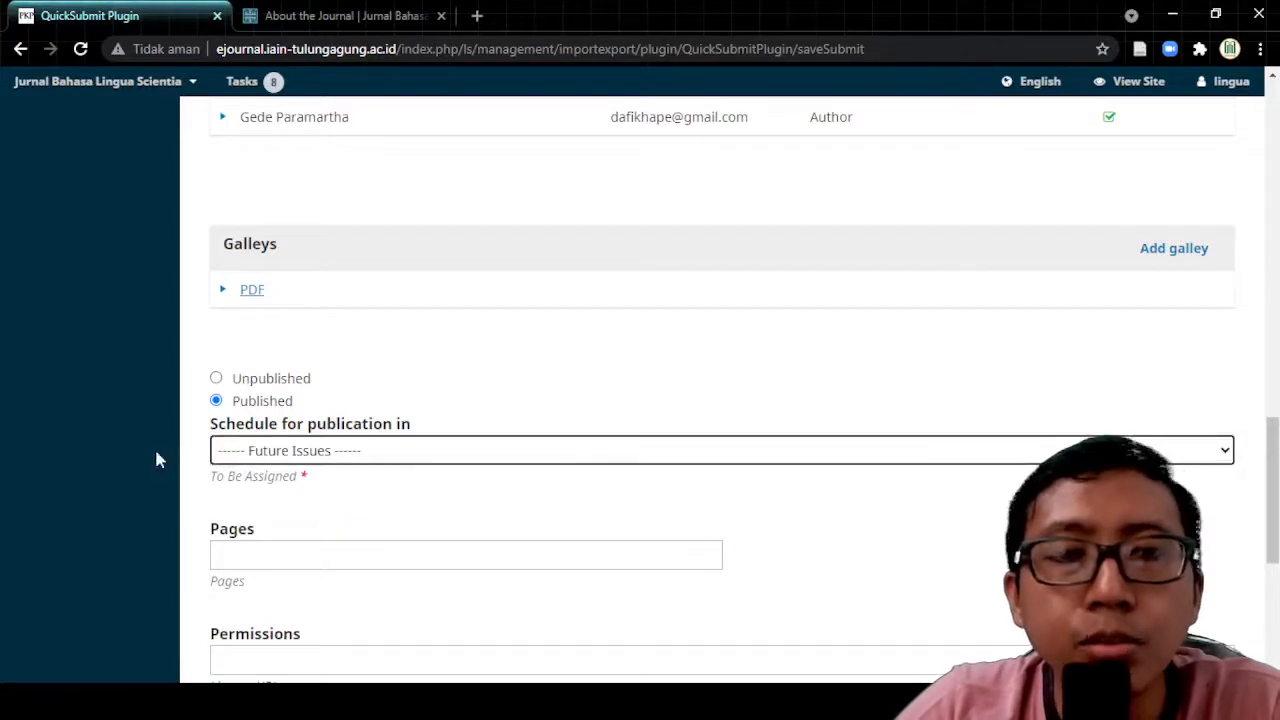
pyautogui.click(390, 451)
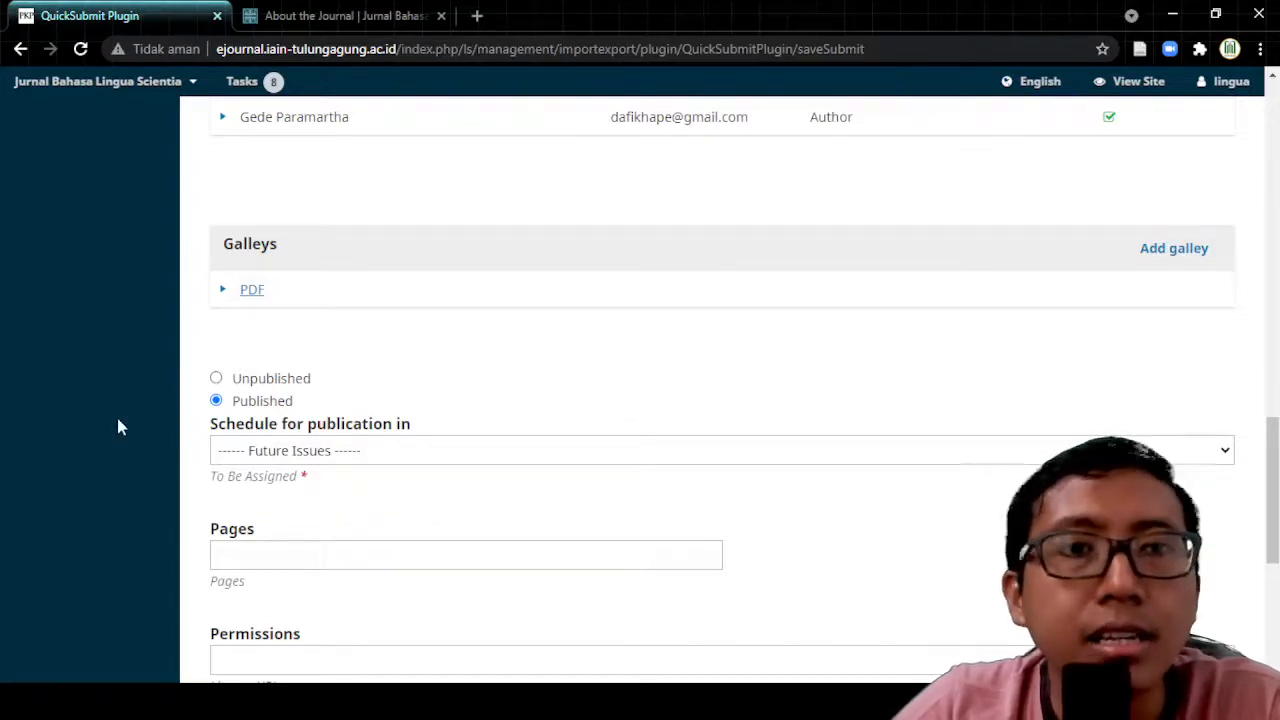
pyautogui.scroll(10, 118, 427)
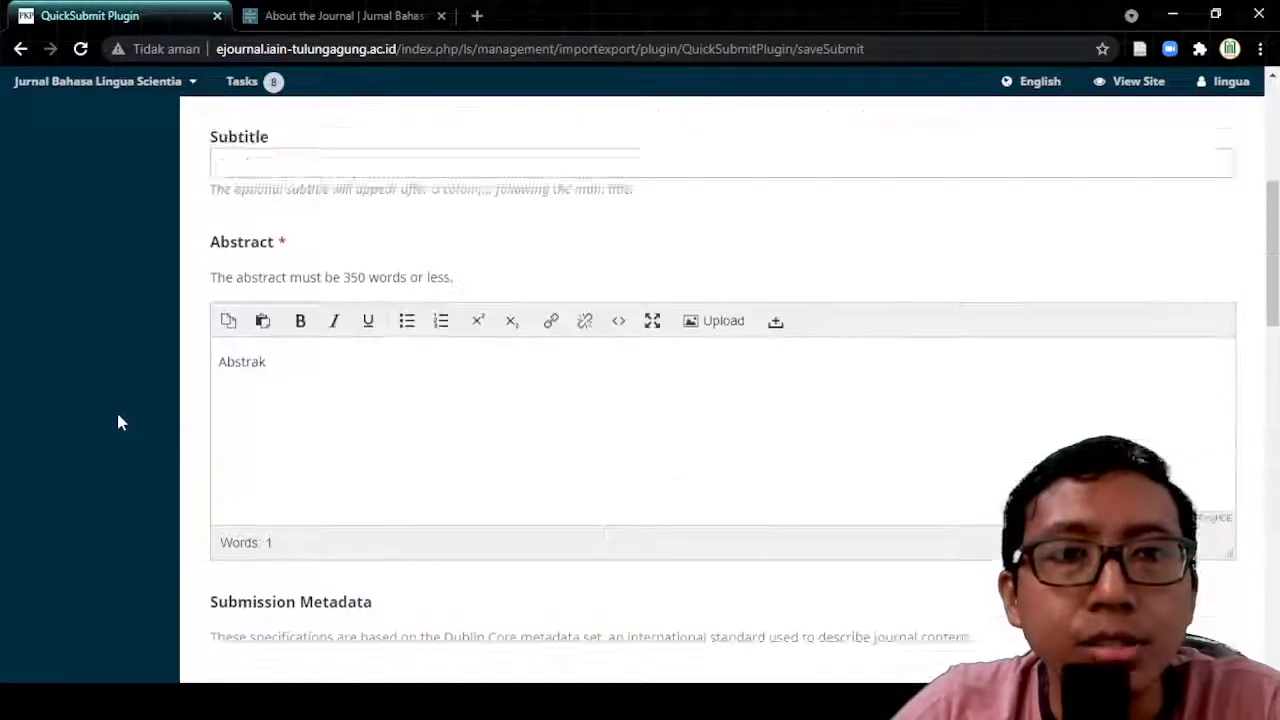
pyautogui.scroll(5, 117, 415)
pyautogui.moveTo(55, 240)
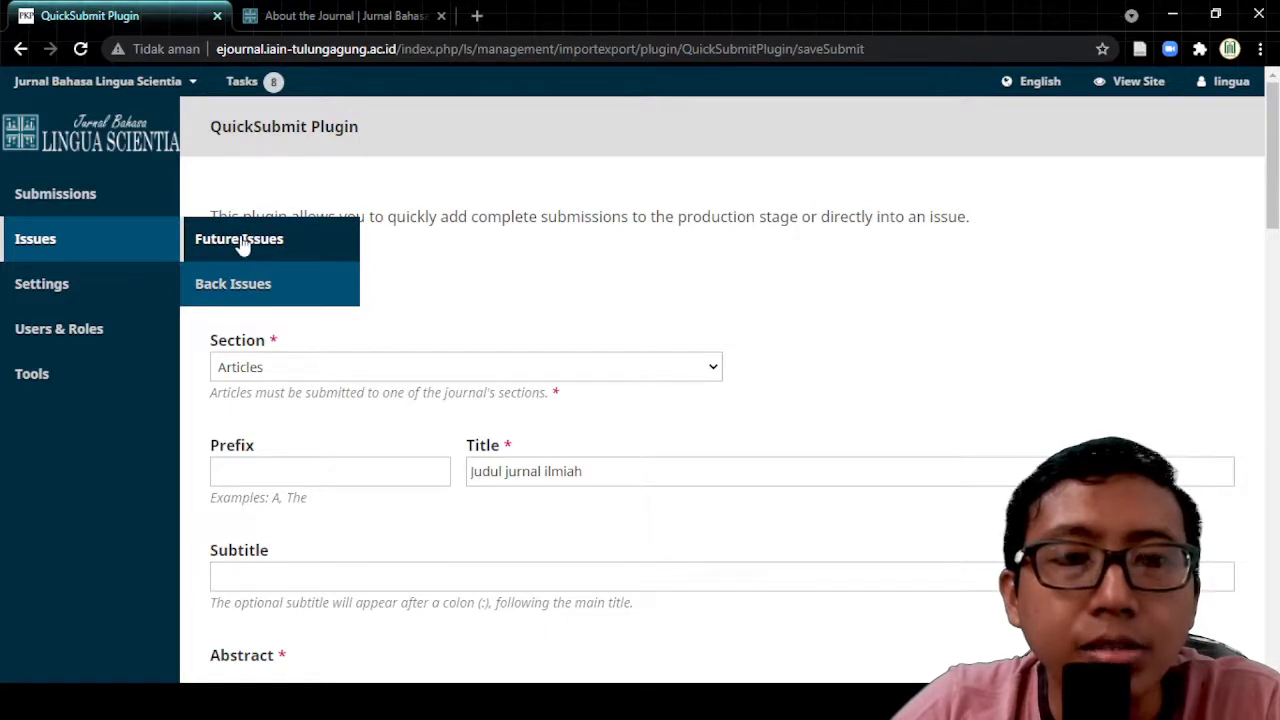
# Step: Open Issues > Future Issues in a new browser tab and switch to it
pyautogui.middleClick(271, 245)
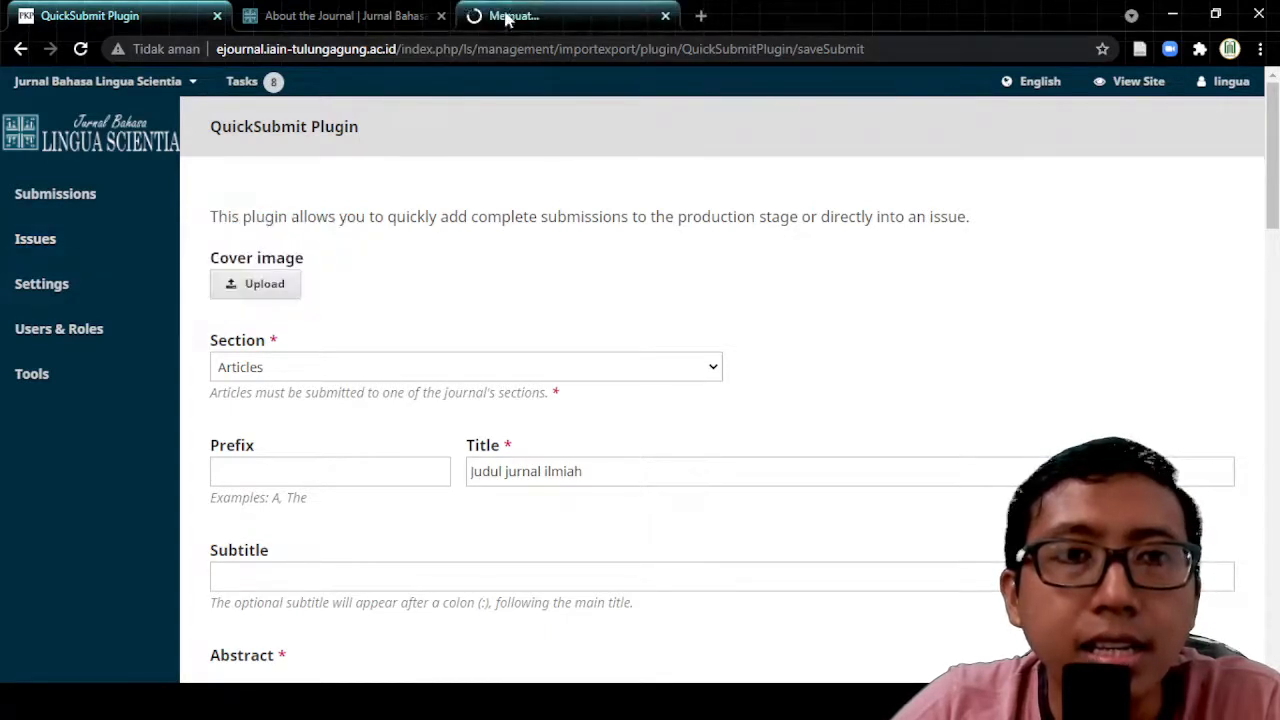
pyautogui.click(507, 17)
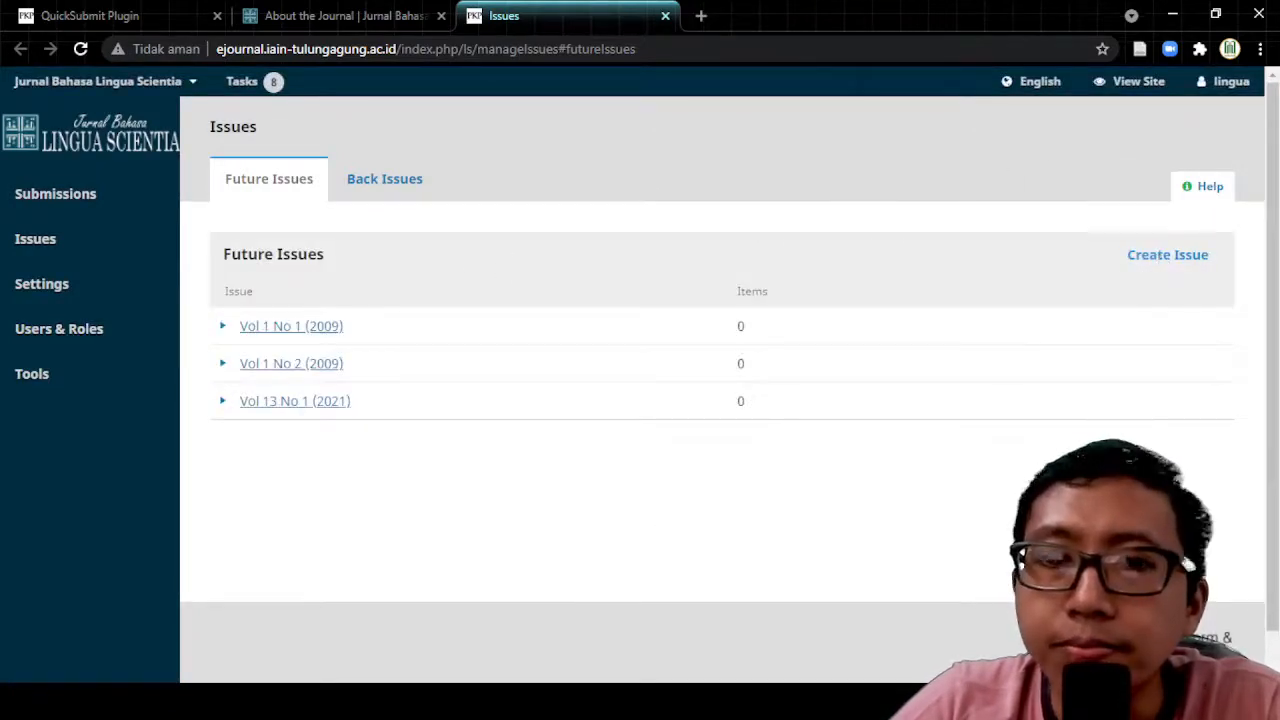
pyautogui.click(410, 701)
pyautogui.click(414, 663)
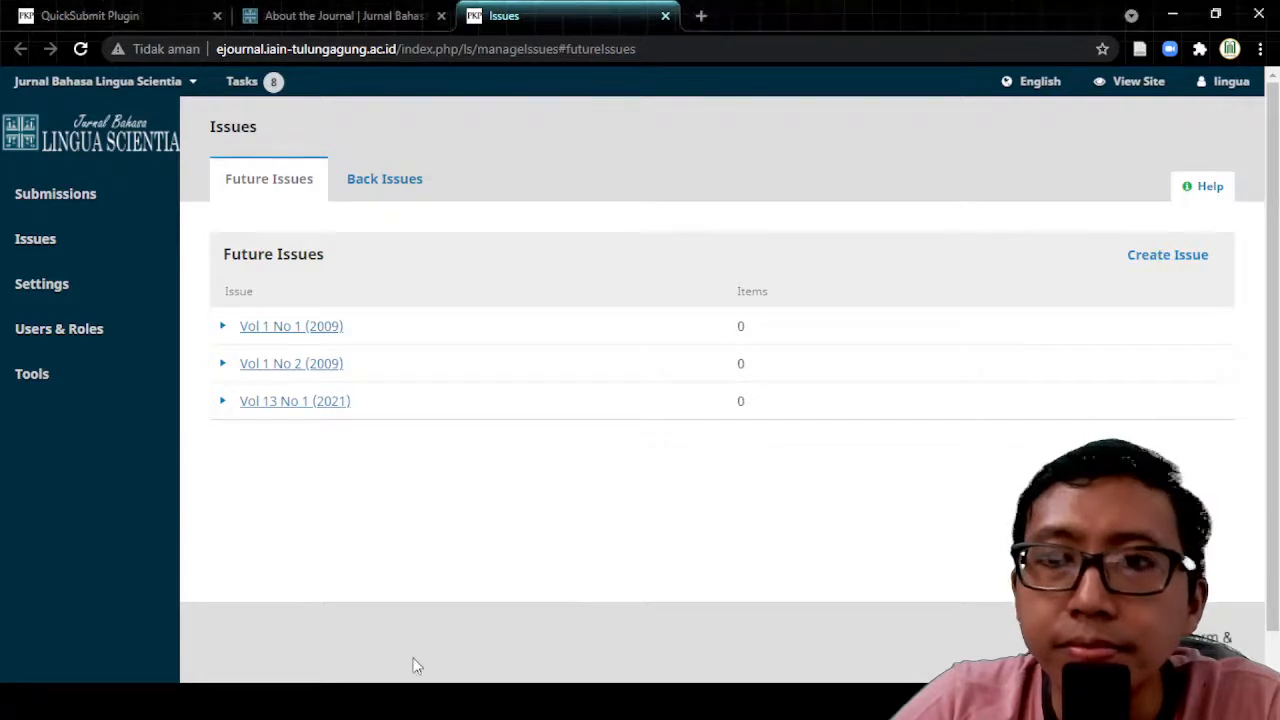
# Step: Start creating a new issue and enter Volume 1
pyautogui.click(1149, 262)
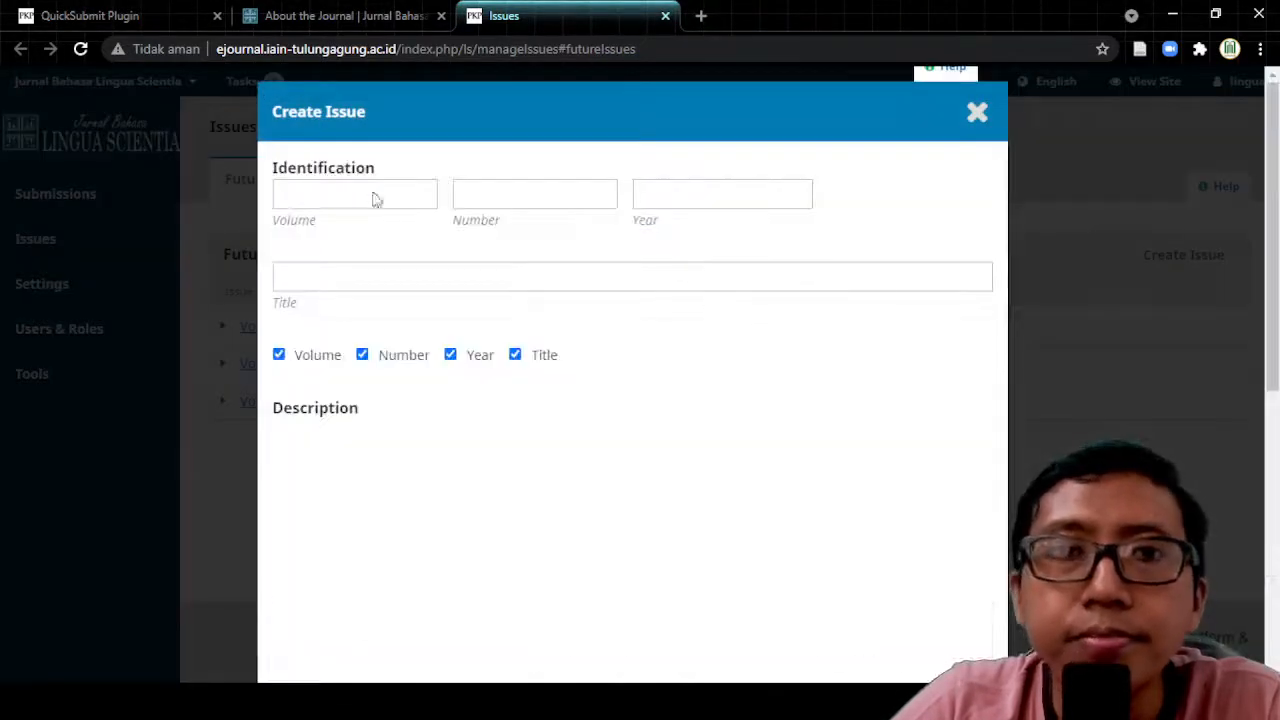
pyautogui.click(327, 194)
pyautogui.click(508, 190)
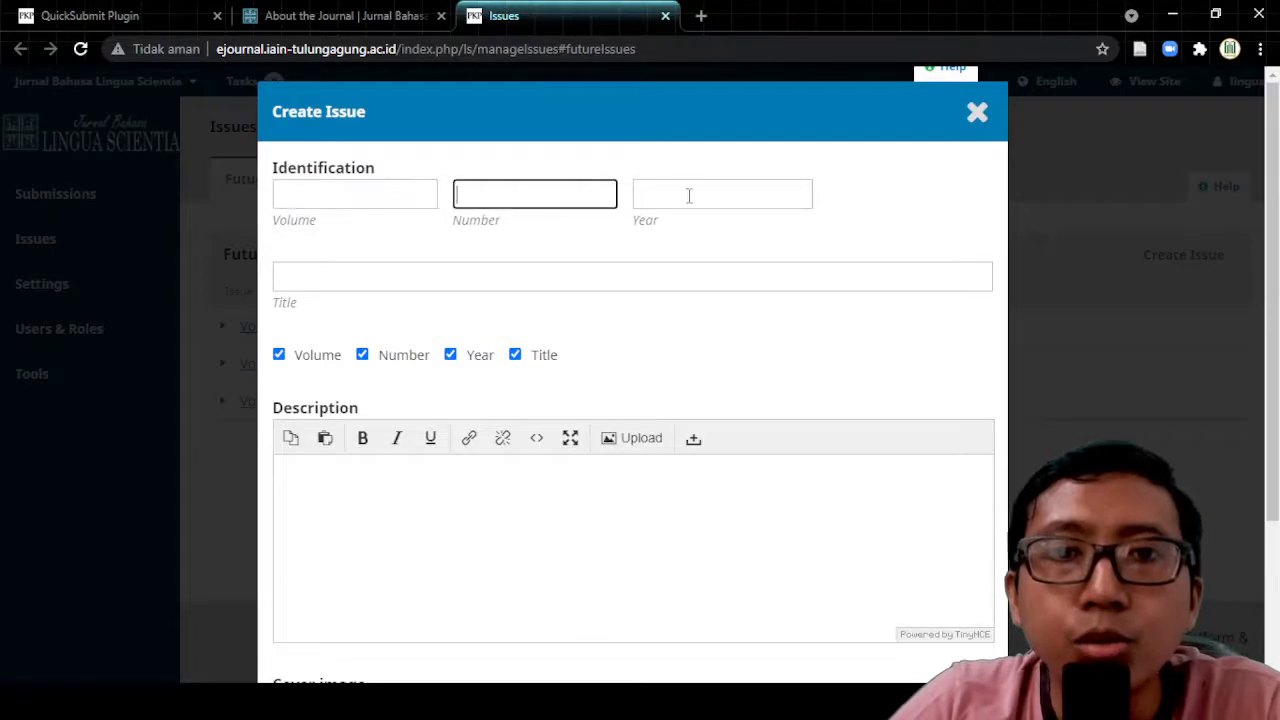
pyautogui.click(690, 196)
pyautogui.click(375, 194)
pyautogui.click(493, 189)
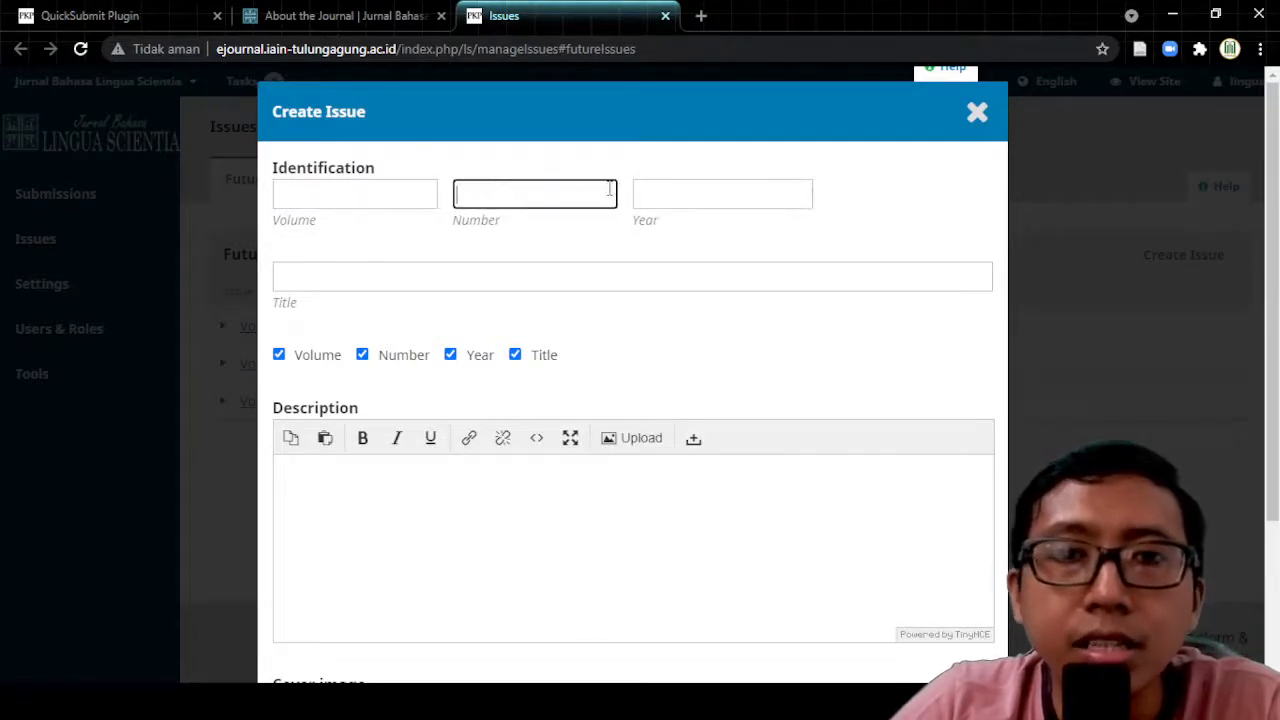
pyautogui.click(684, 196)
pyautogui.click(573, 196)
pyautogui.click(430, 194)
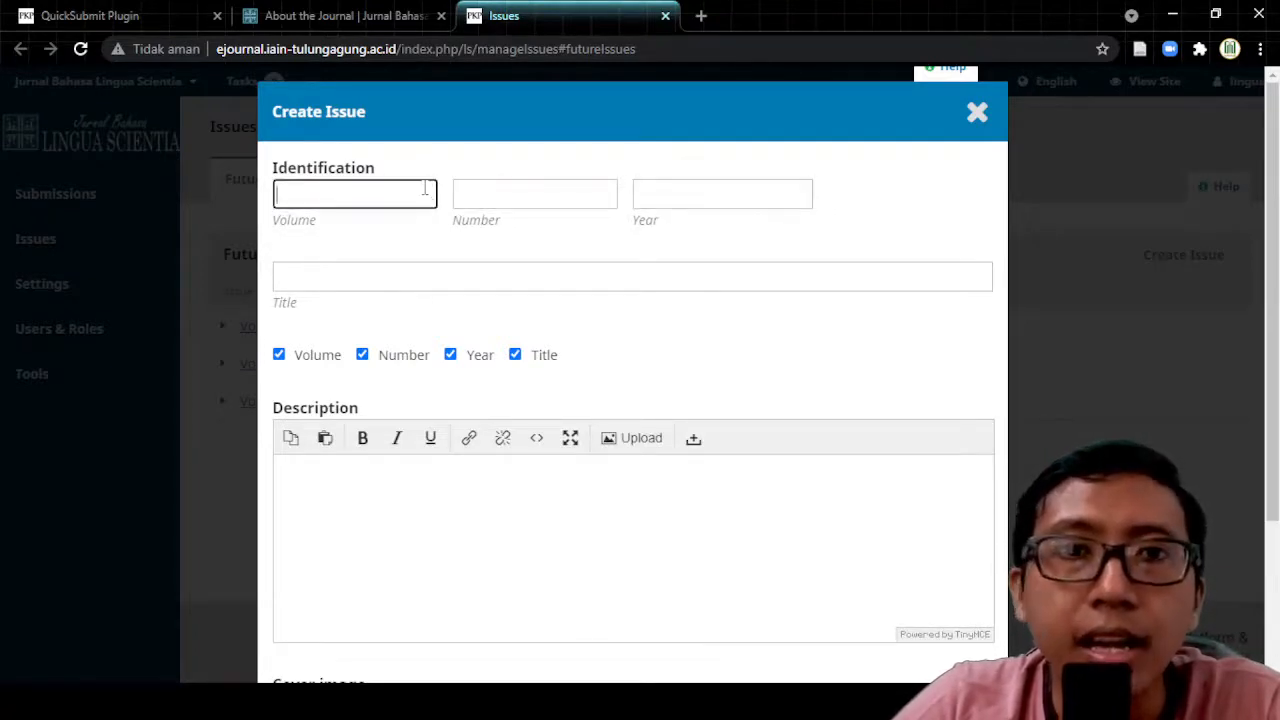
pyautogui.click(417, 167)
pyautogui.click(407, 187)
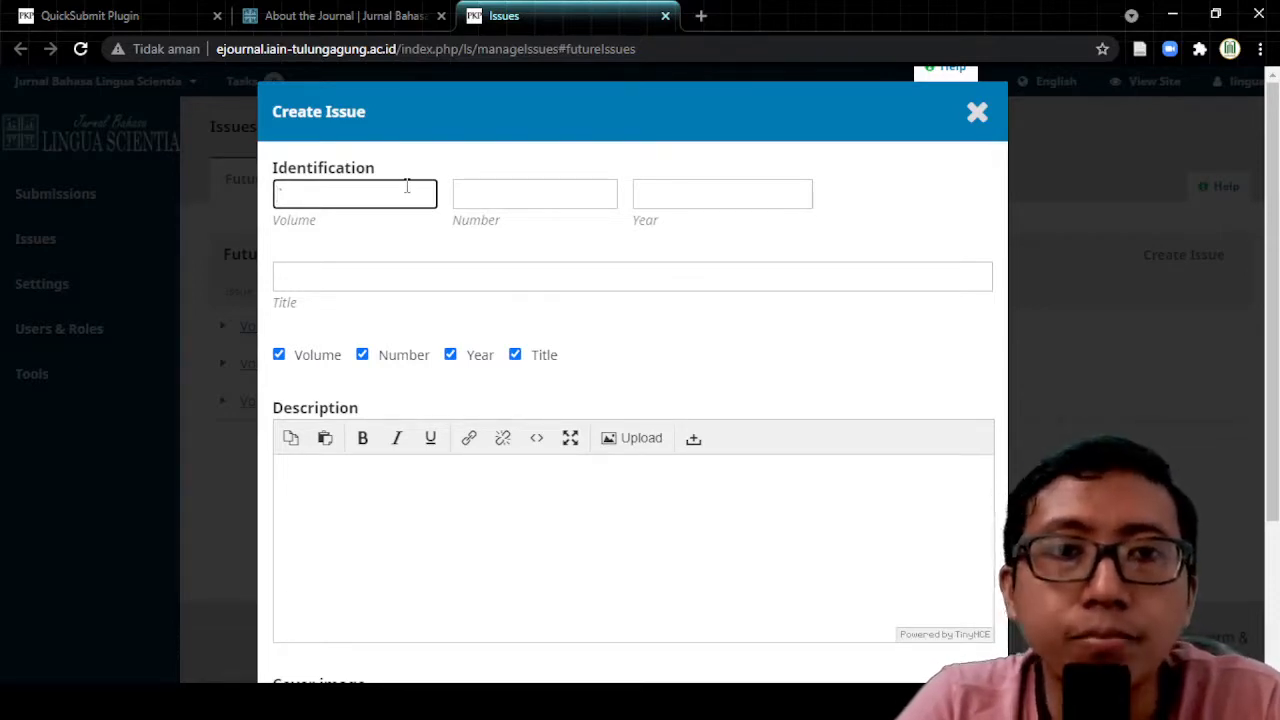
pyautogui.click(499, 150)
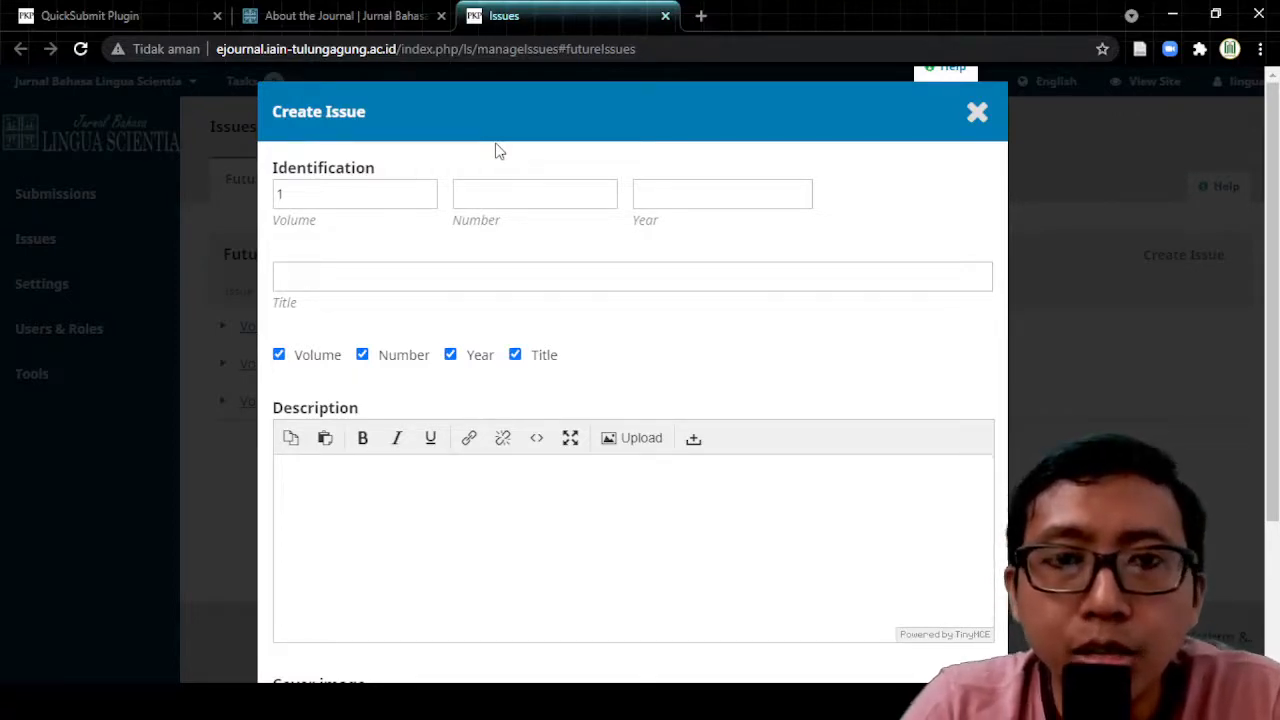
# Step: Replace the issue Number with 2 and enter Year 2019
pyautogui.click(525, 200)
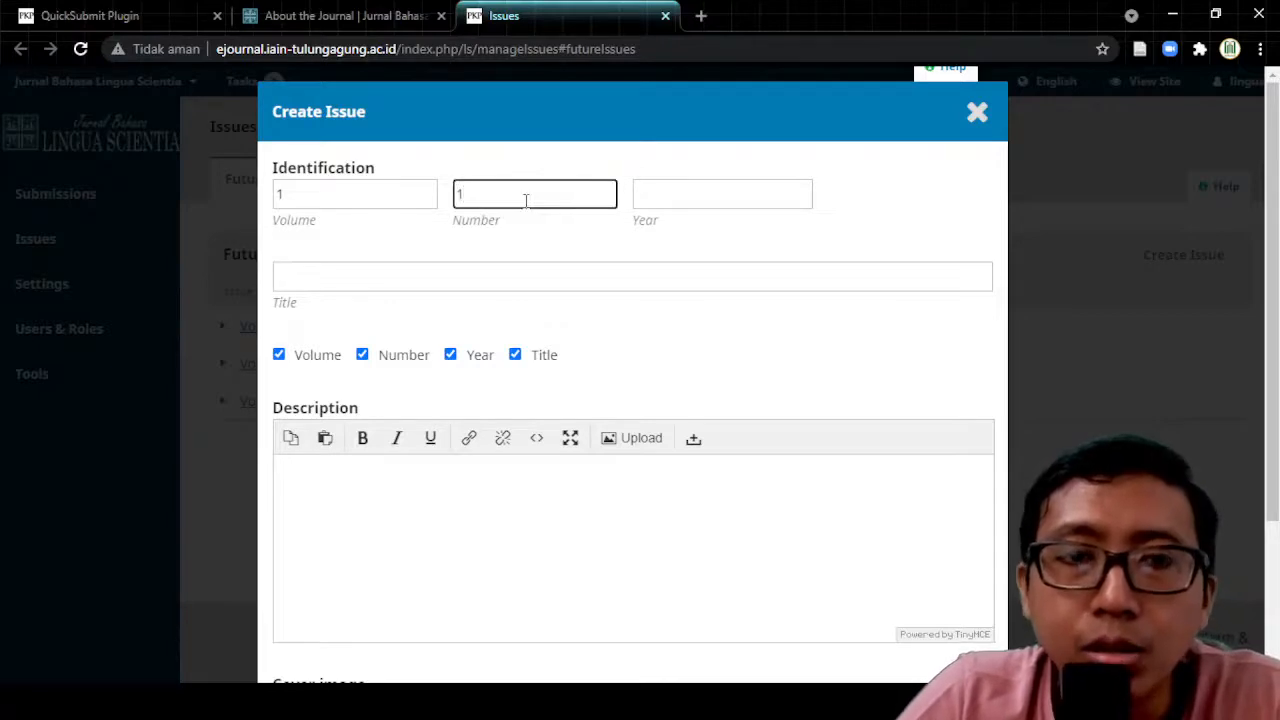
pyautogui.doubleClick(523, 189)
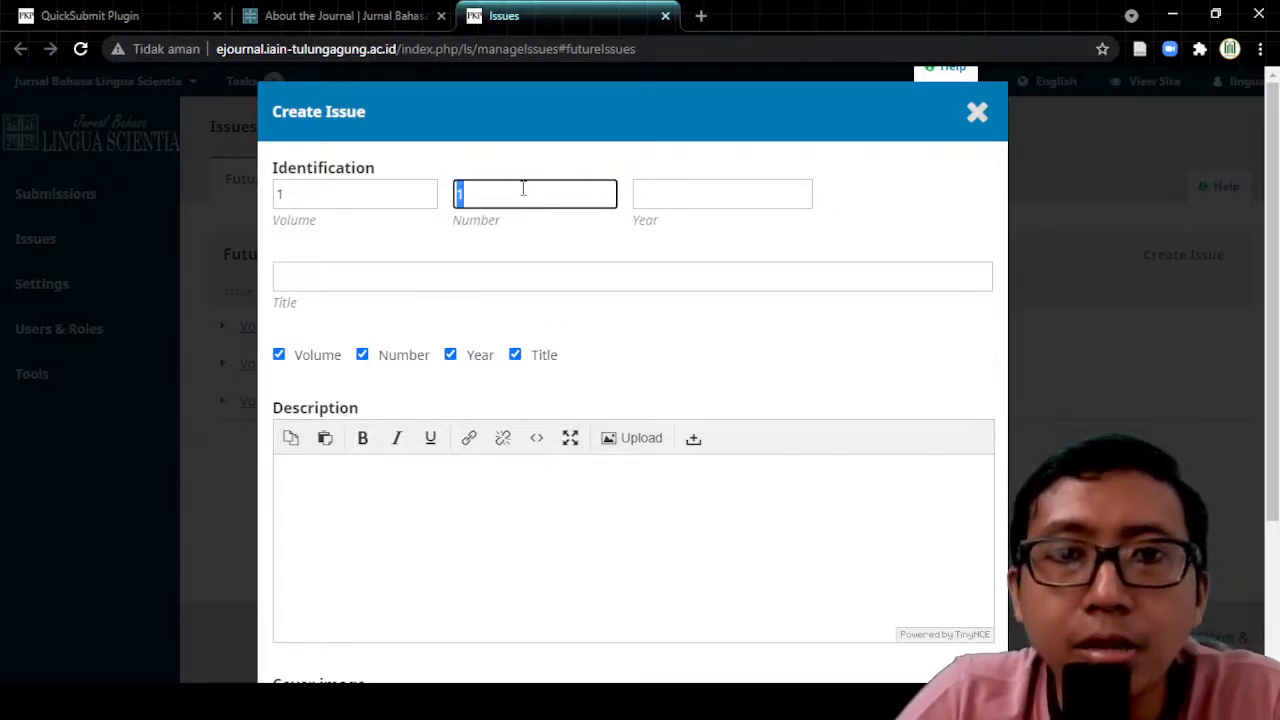
pyautogui.write('2')
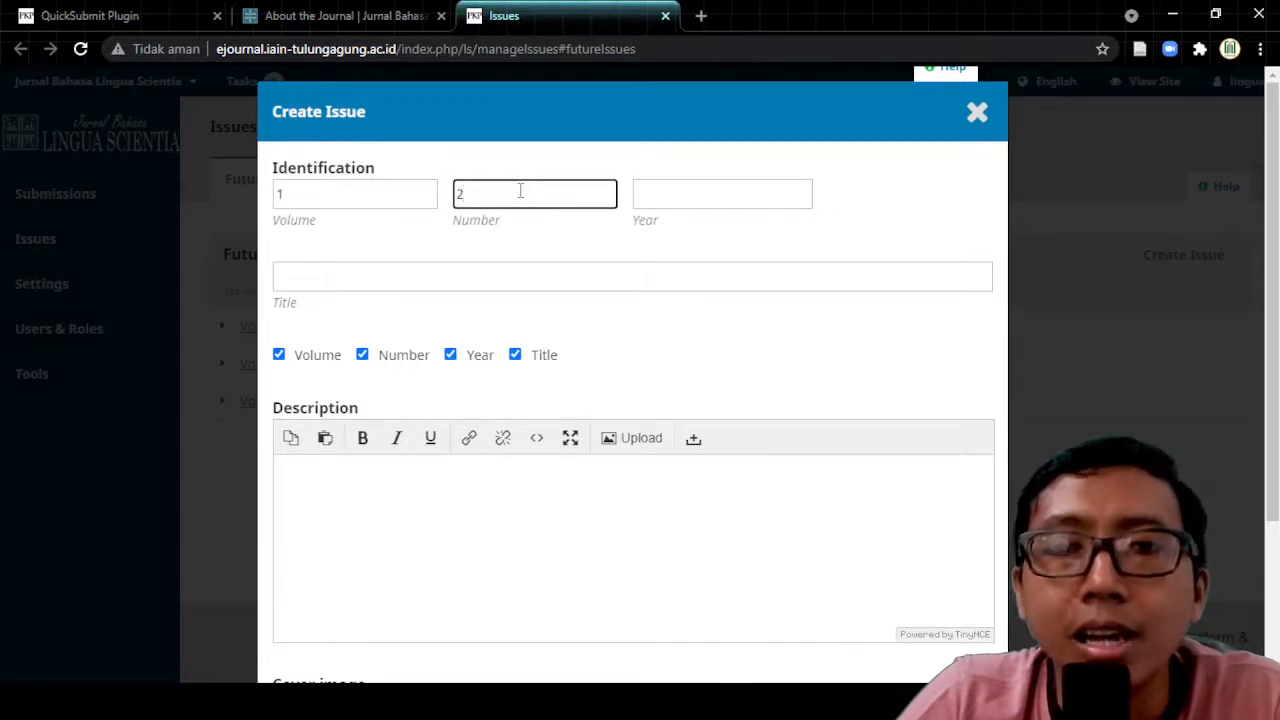
pyautogui.click(690, 197)
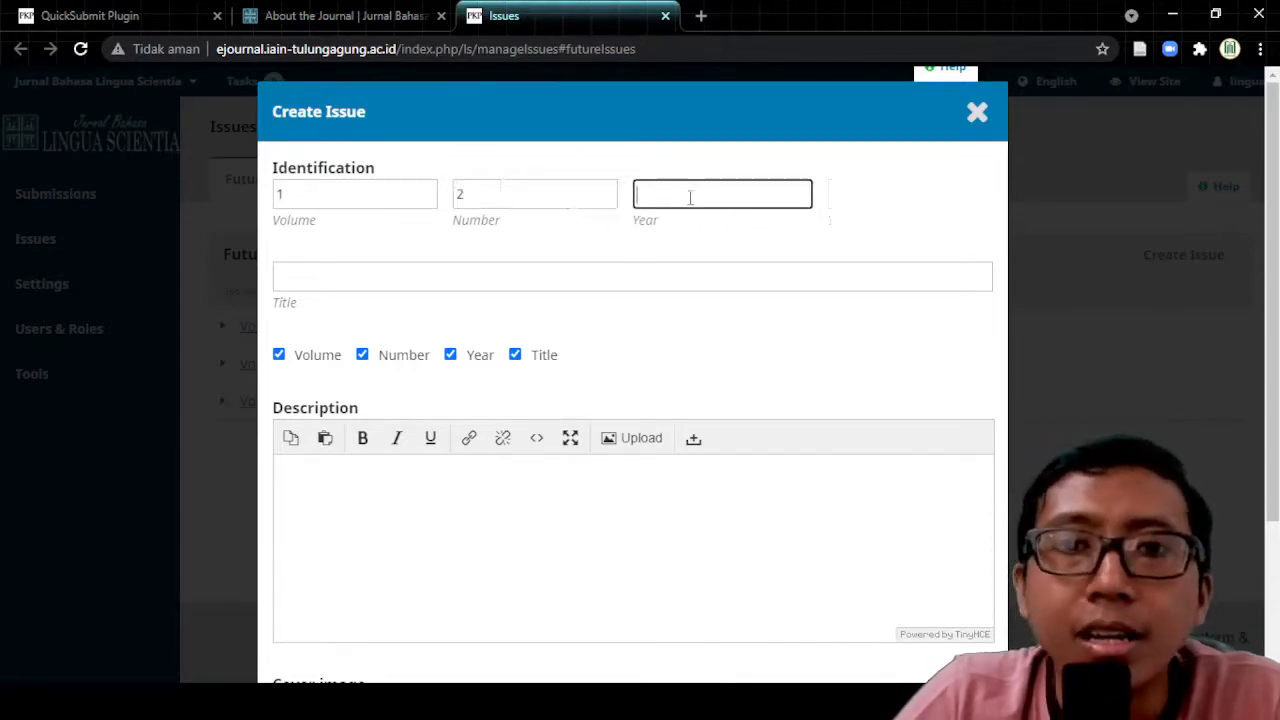
pyautogui.write('2019')
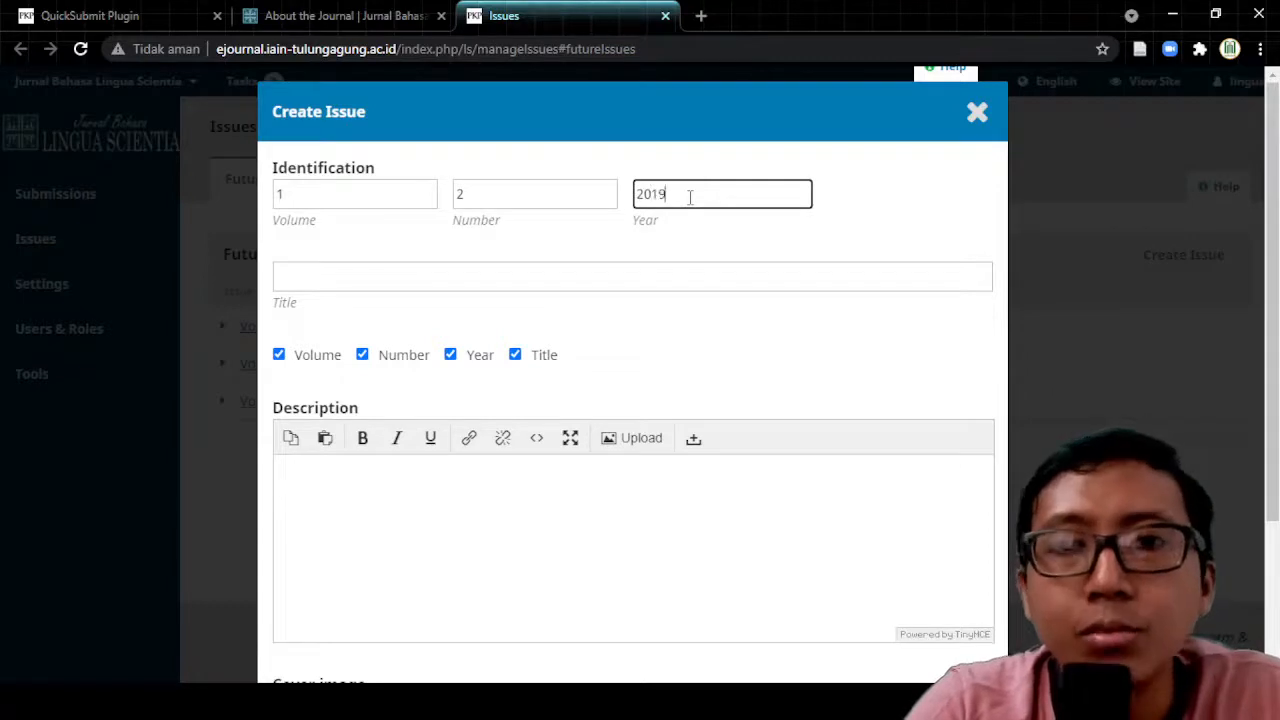
pyautogui.click(408, 280)
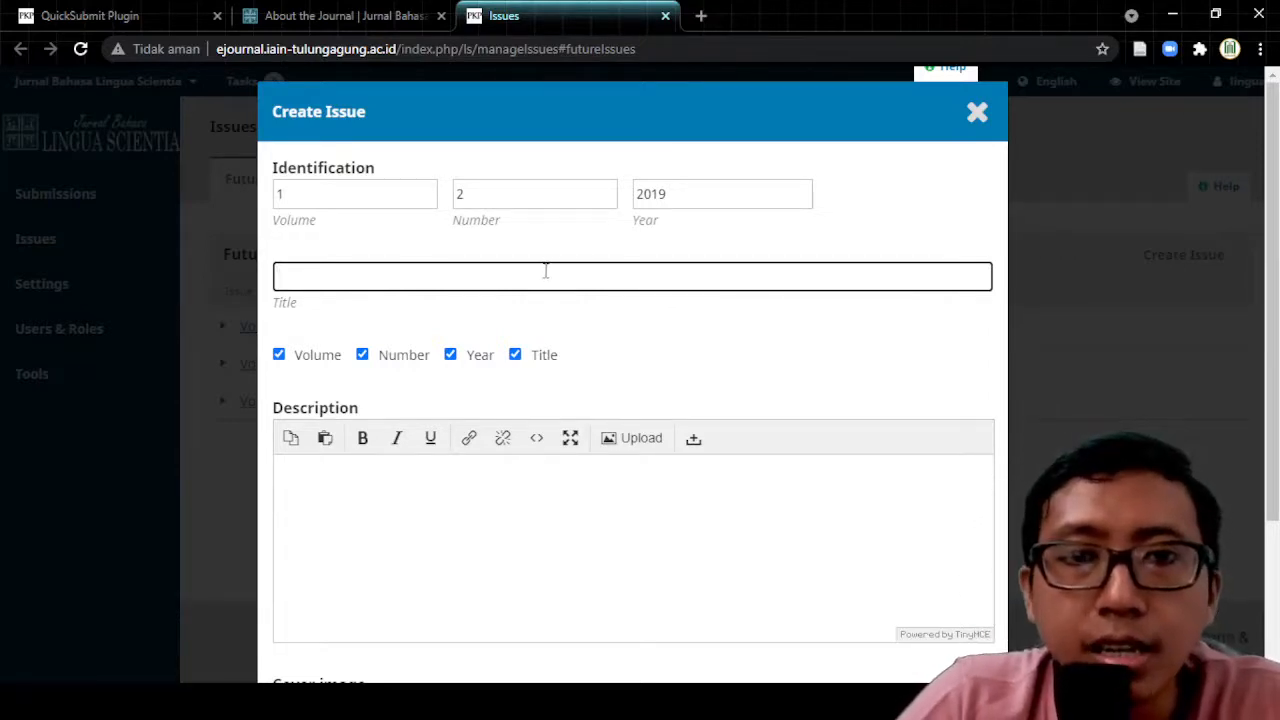
# Step: Autofill the issue title and edit it to 'Vol 1, No 2 (2019)', briefly checking the Archives tab
pyautogui.click(334, 386)
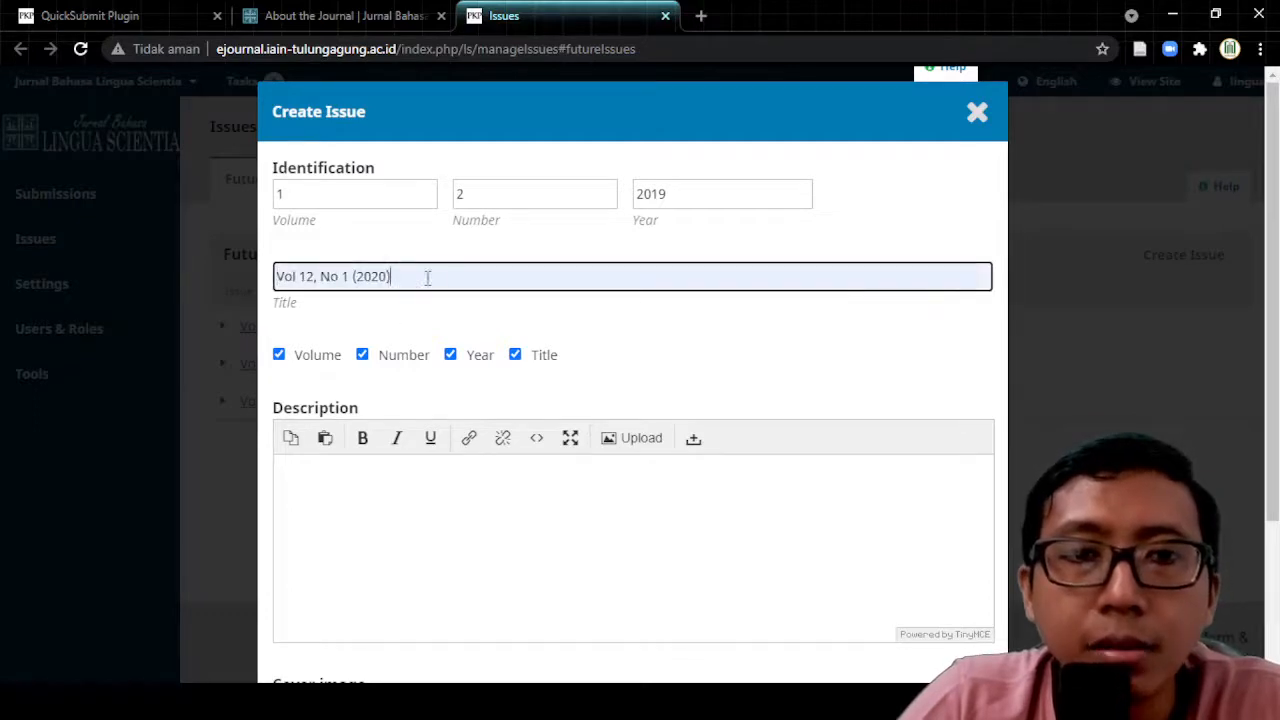
pyautogui.doubleClick(284, 277)
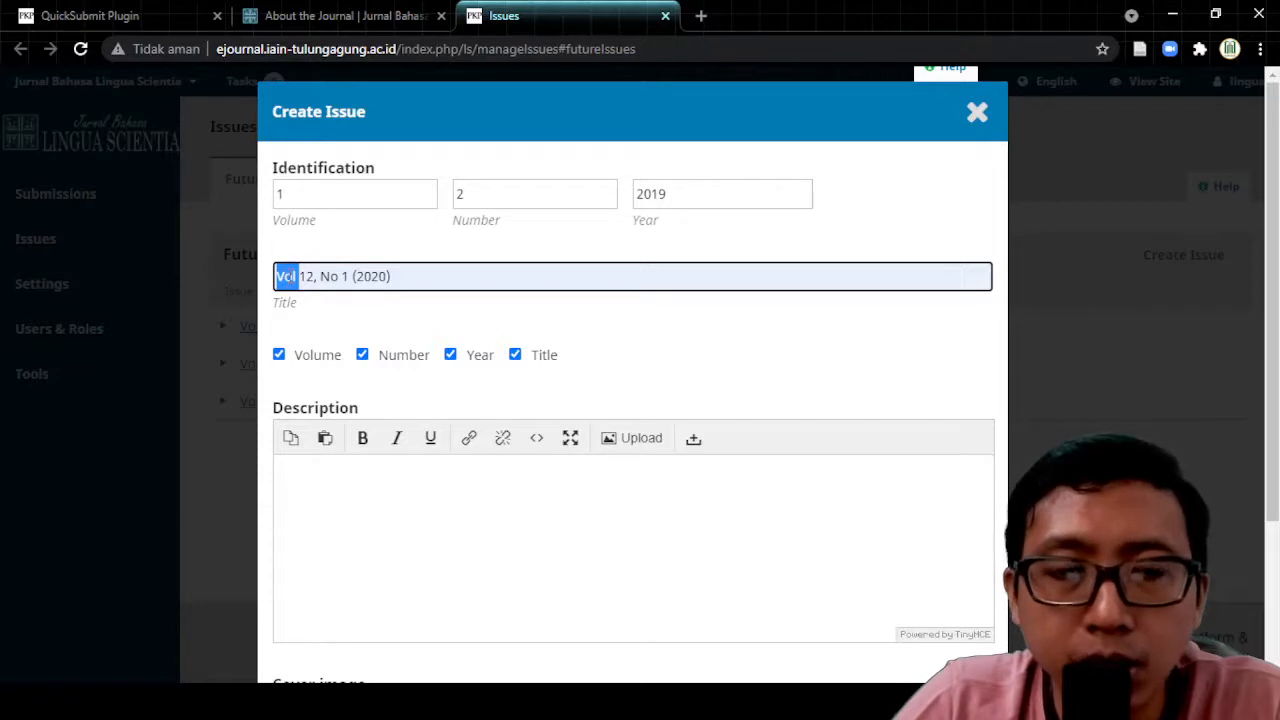
pyautogui.click(298, 280)
pyautogui.moveTo(298, 280); pyautogui.dragTo(309, 280)
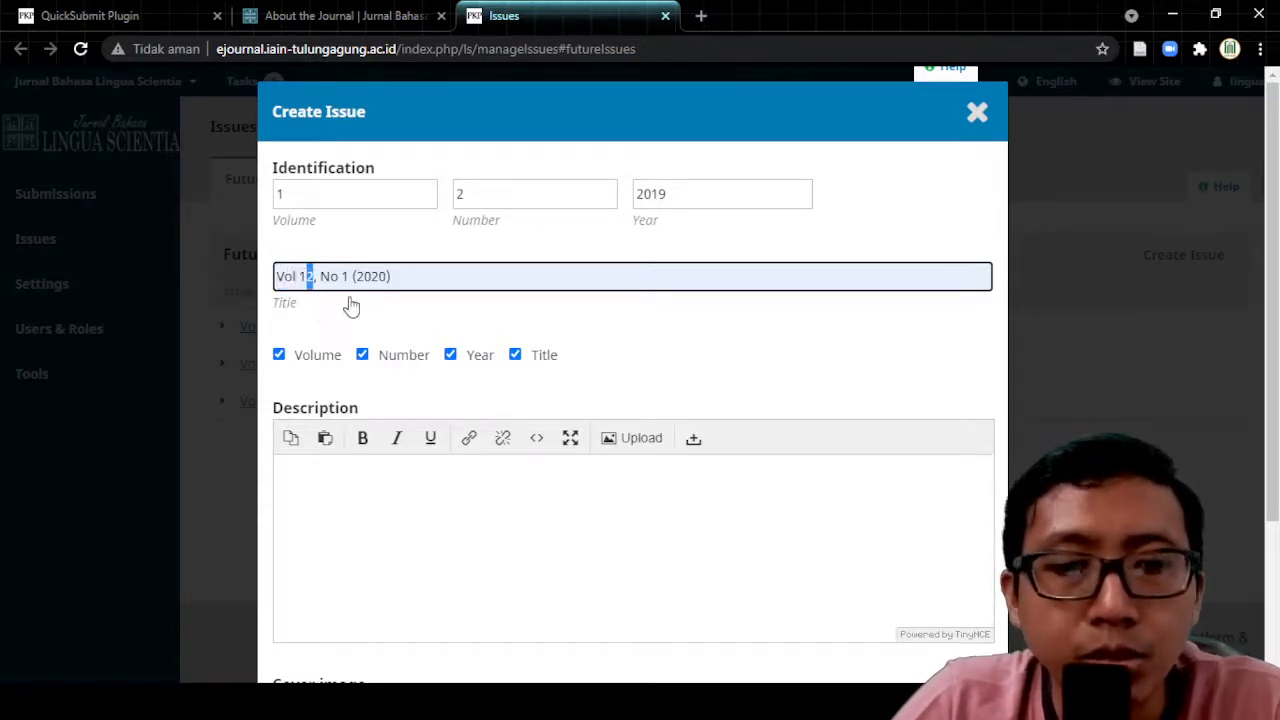
pyautogui.press('BackSpace')
pyautogui.click(342, 280)
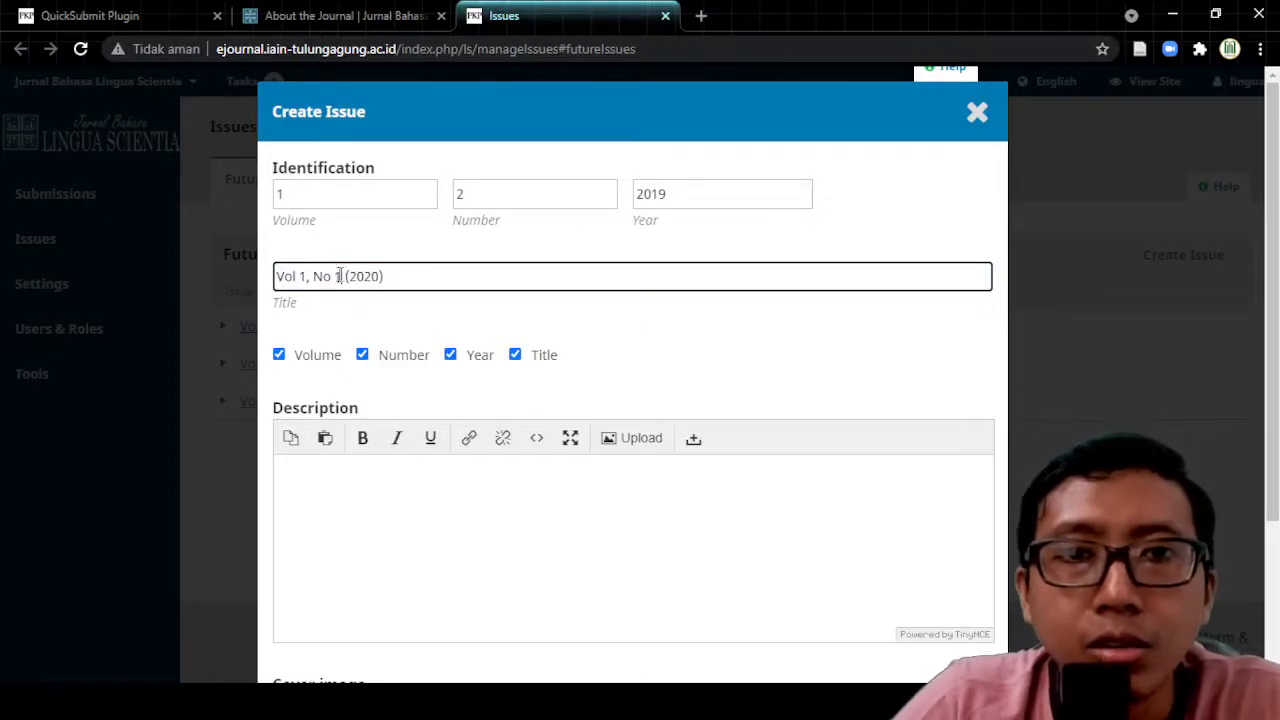
pyautogui.press('BackSpace')
pyautogui.write('2')
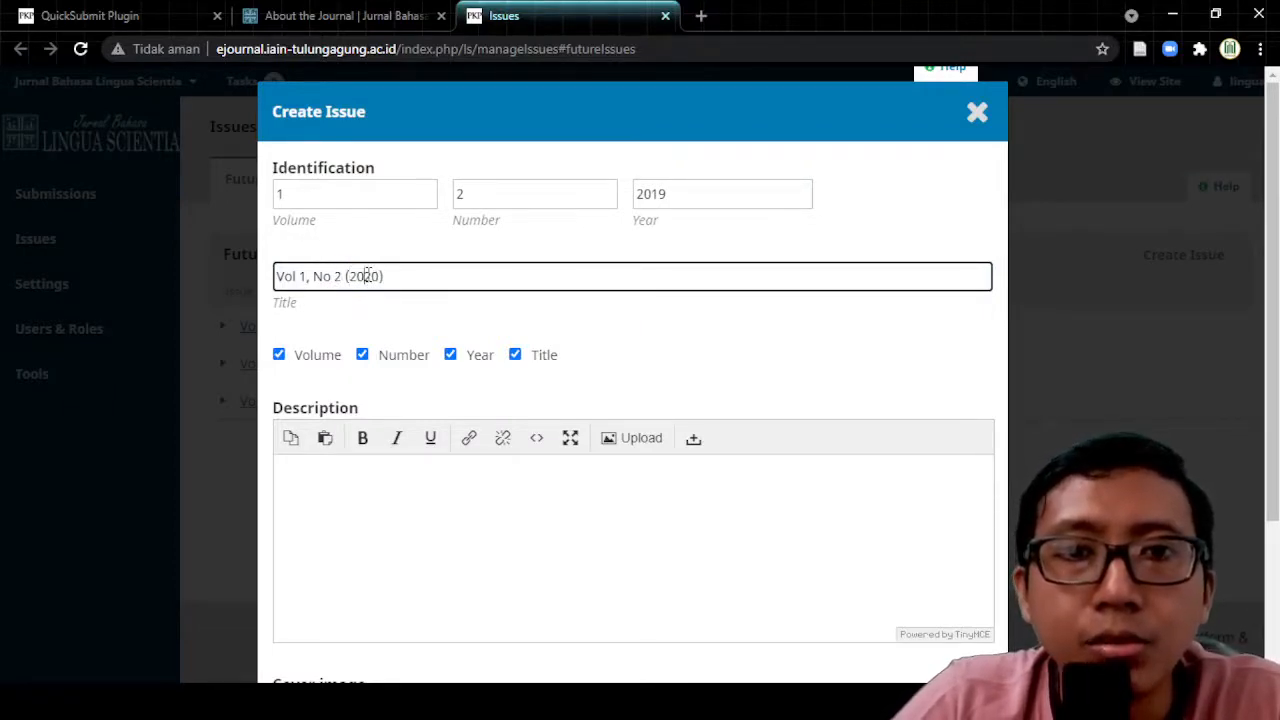
pyautogui.moveTo(364, 276); pyautogui.dragTo(382, 276)
pyautogui.write('19')
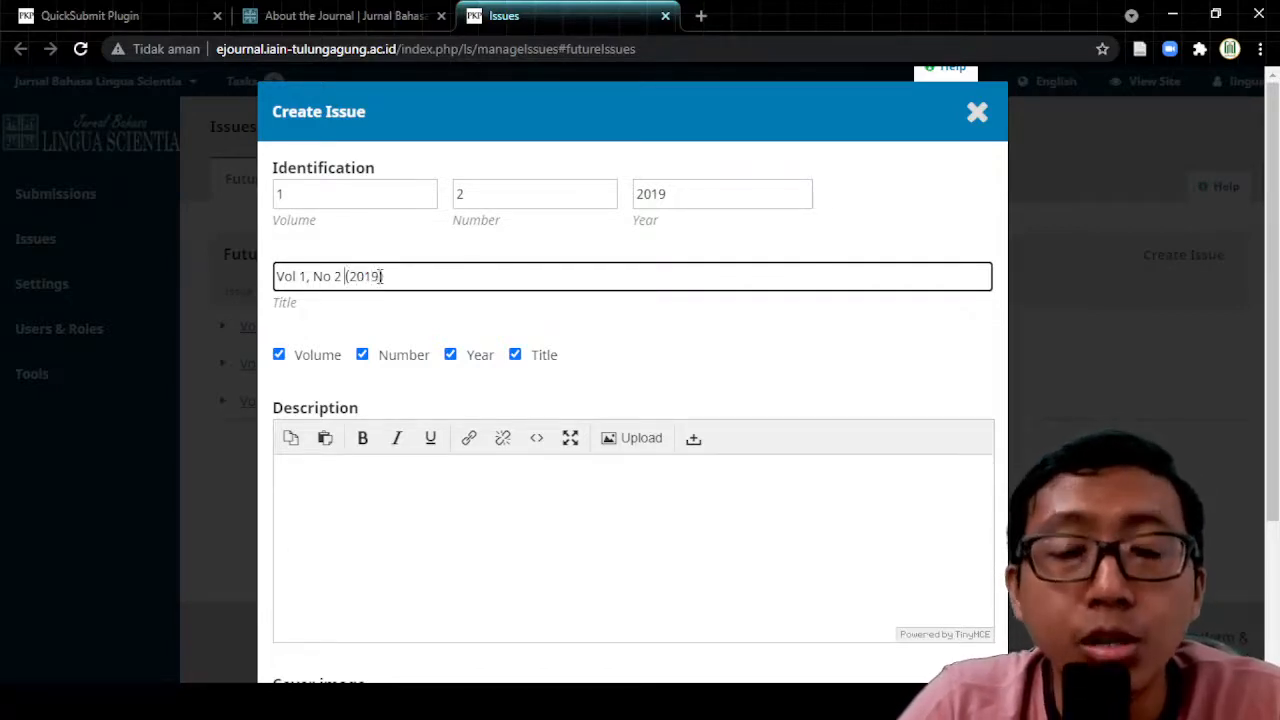
pyautogui.click(340, 16)
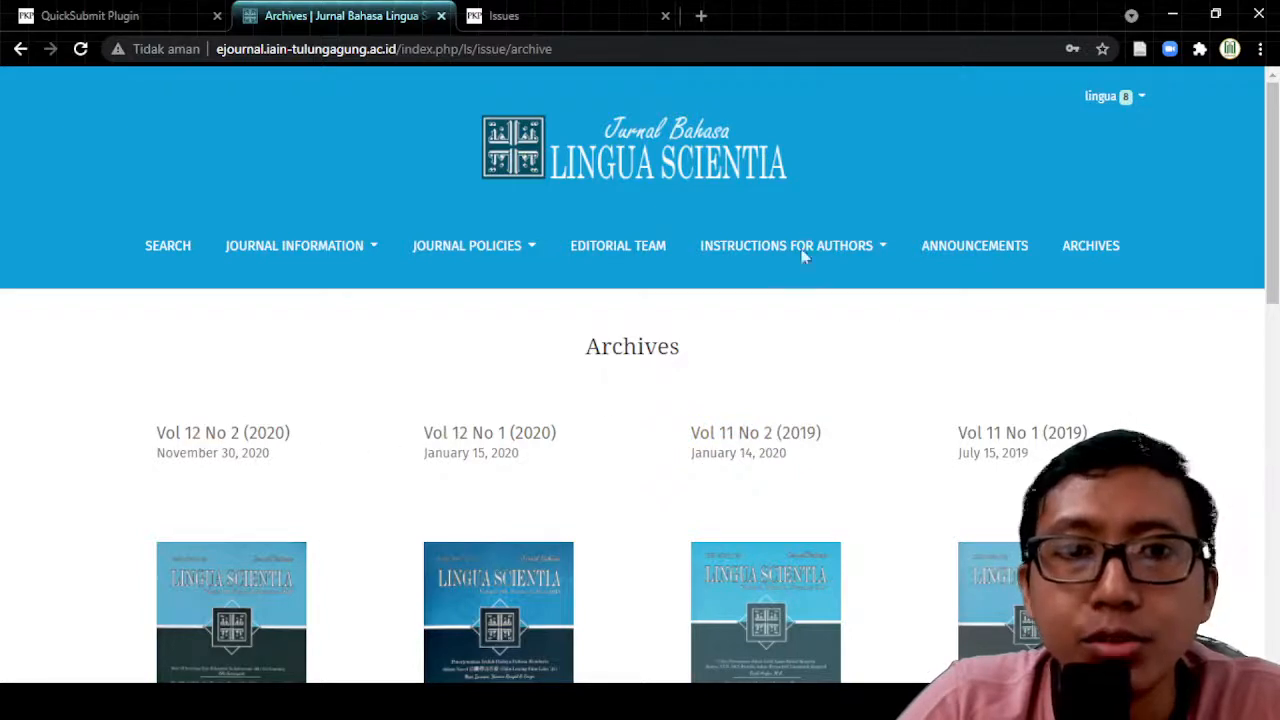
pyautogui.click(535, 13)
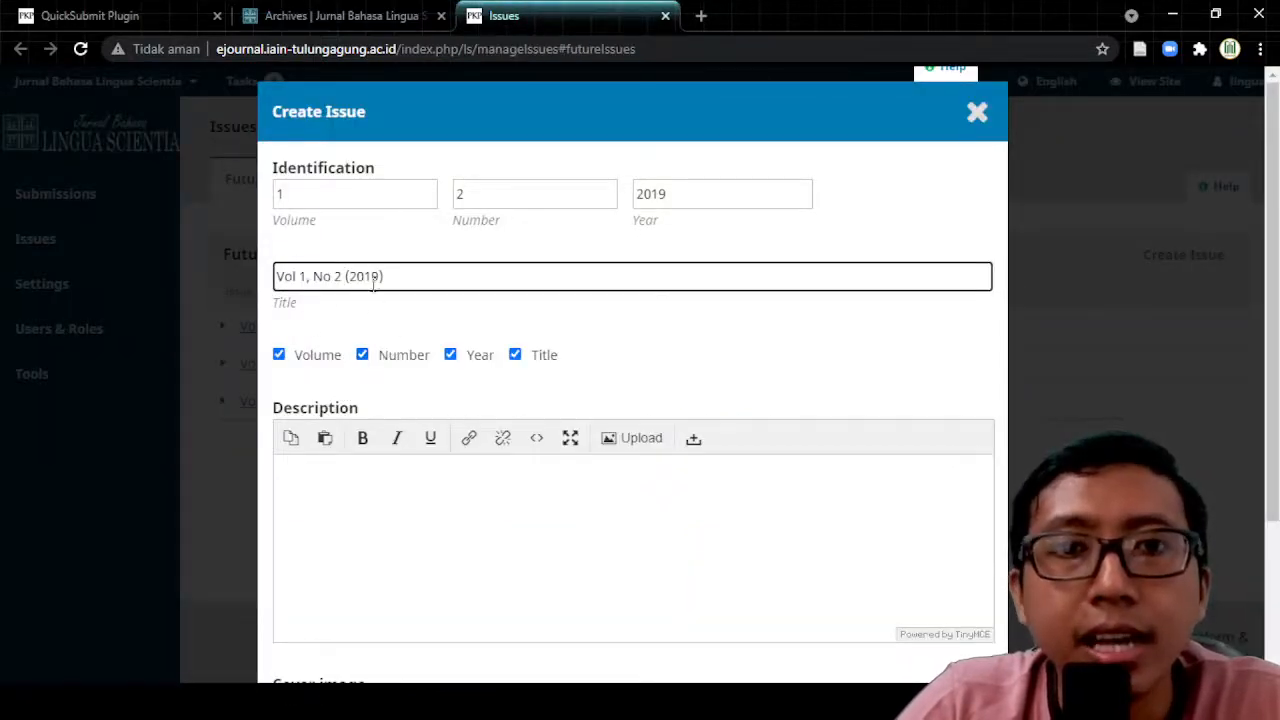
# Step: Expand 'Vol' to 'Volume' and 'No' to 'Nomor' so the title reads 'Volume 1, Nomor 2 (2019)'
pyautogui.click(297, 276)
pyautogui.write('ume')
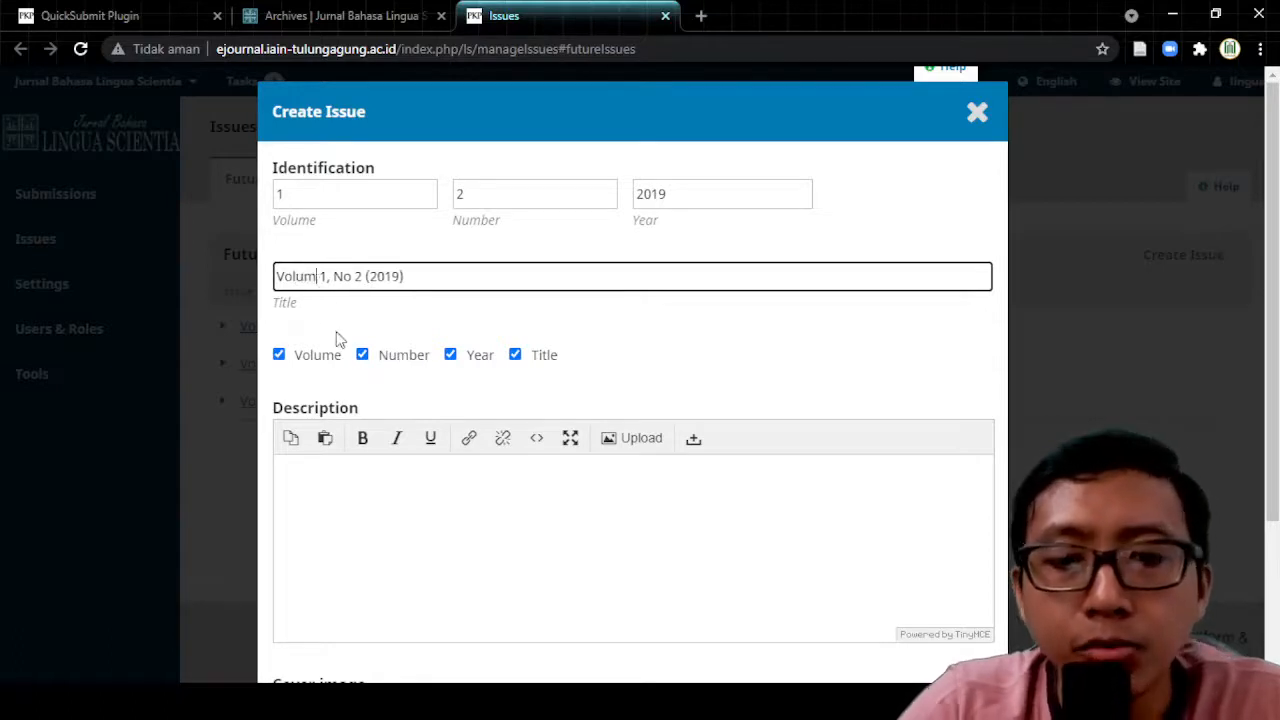
pyautogui.press('Right')
pyautogui.press('Right')
pyautogui.press('Right')
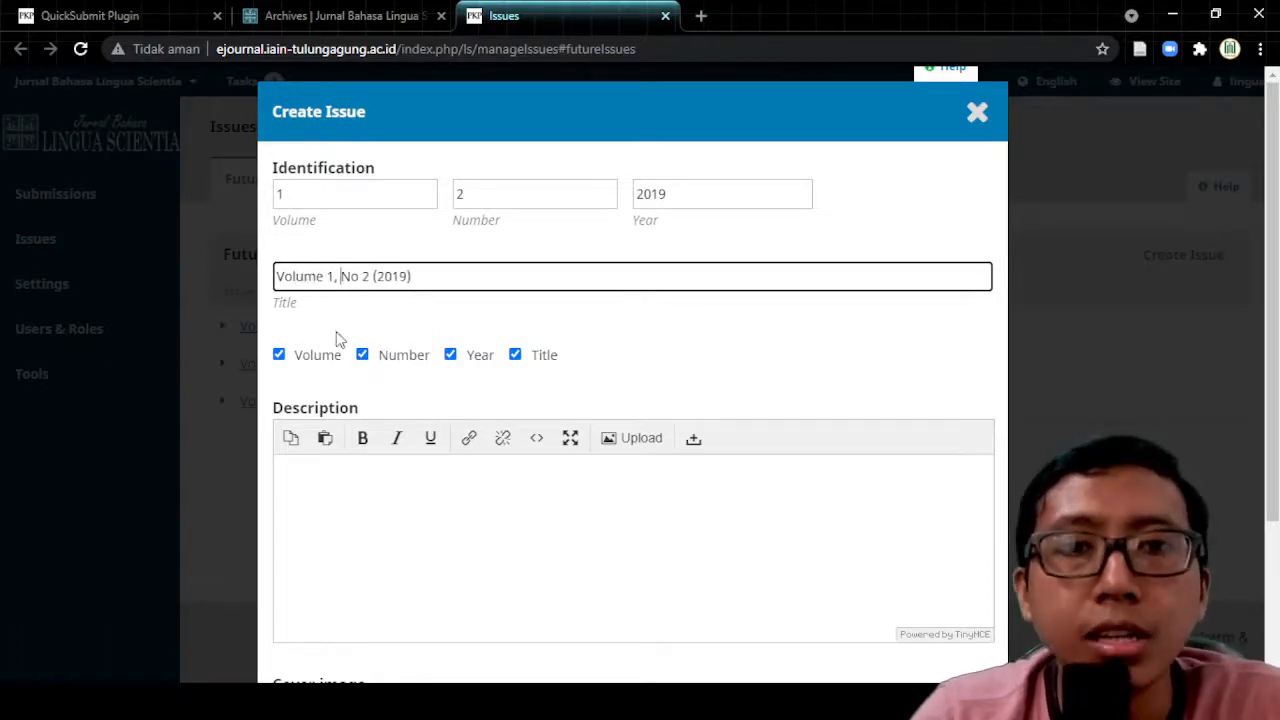
pyautogui.write('omo')
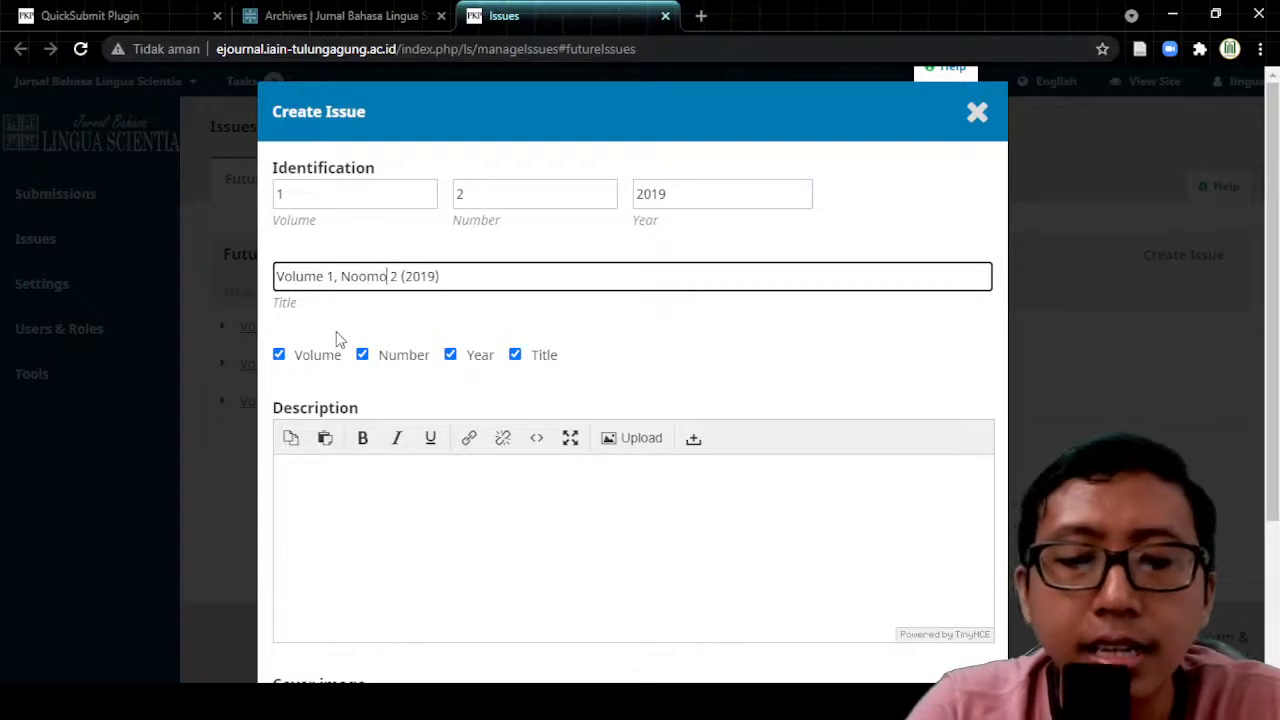
pyautogui.press('BackSpace')
pyautogui.press('BackSpace')
pyautogui.press('BackSpace')
pyautogui.write('no')
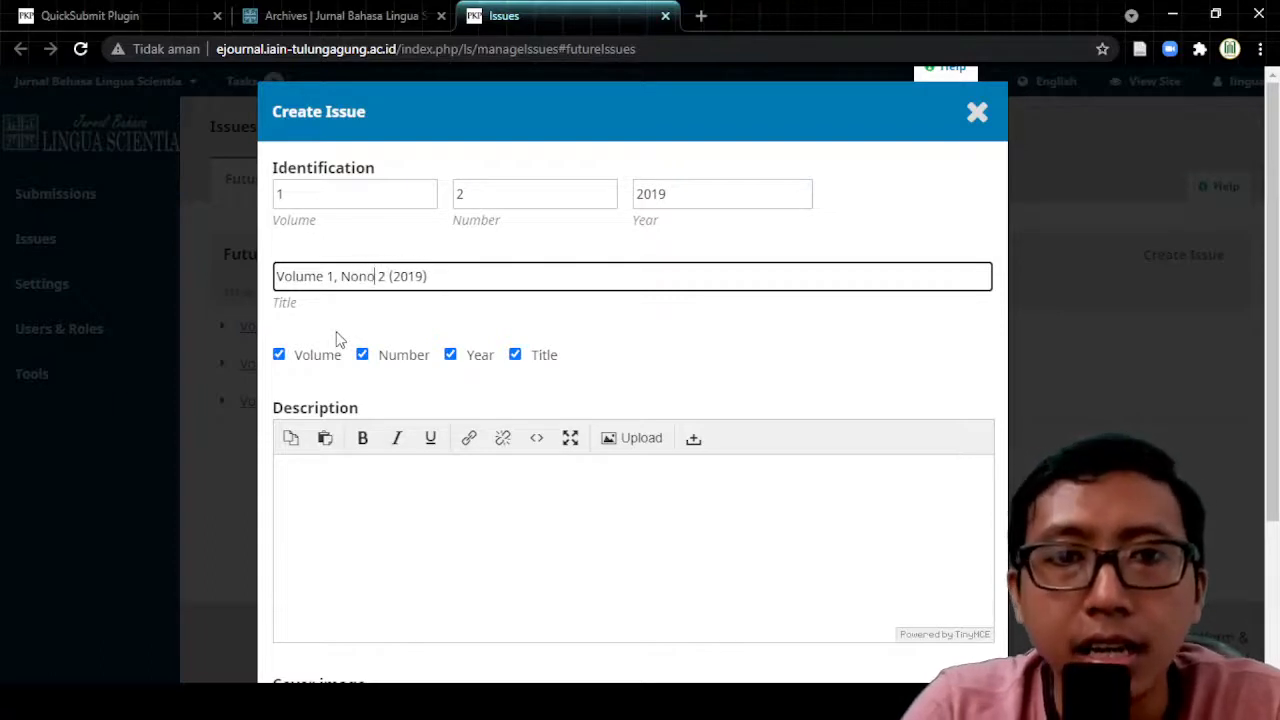
pyautogui.press('BackSpace')
pyautogui.press('BackSpace')
pyautogui.write('mor')
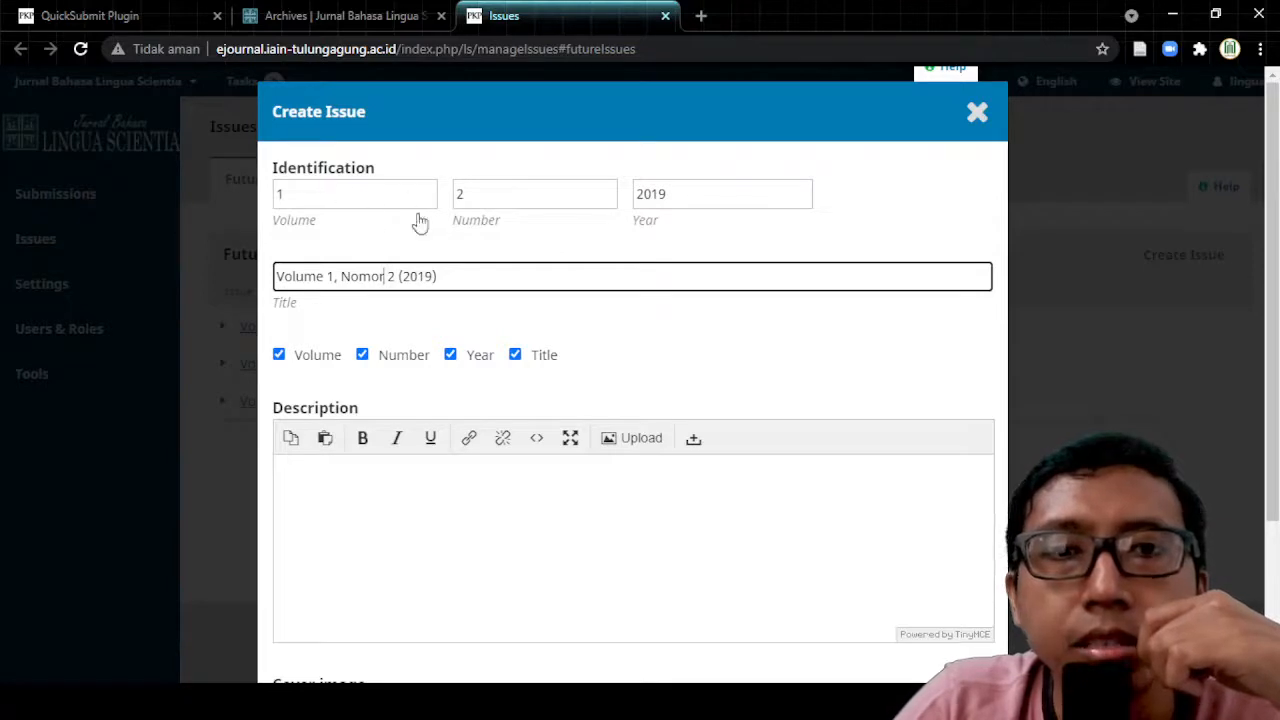
pyautogui.scroll(-2, 423, 274)
pyautogui.click(350, 286)
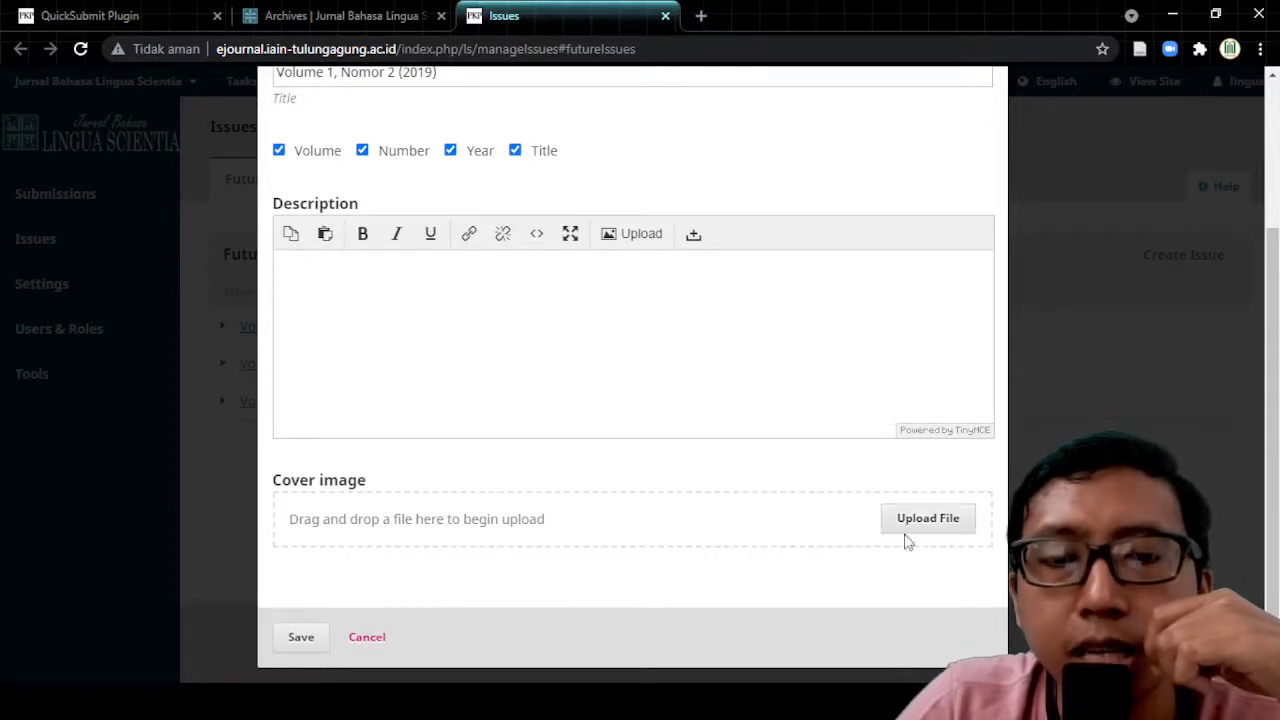
# Step: Scroll the public Archives page down past the Vol 12 and Vol 11 issue covers
pyautogui.click(357, 16)
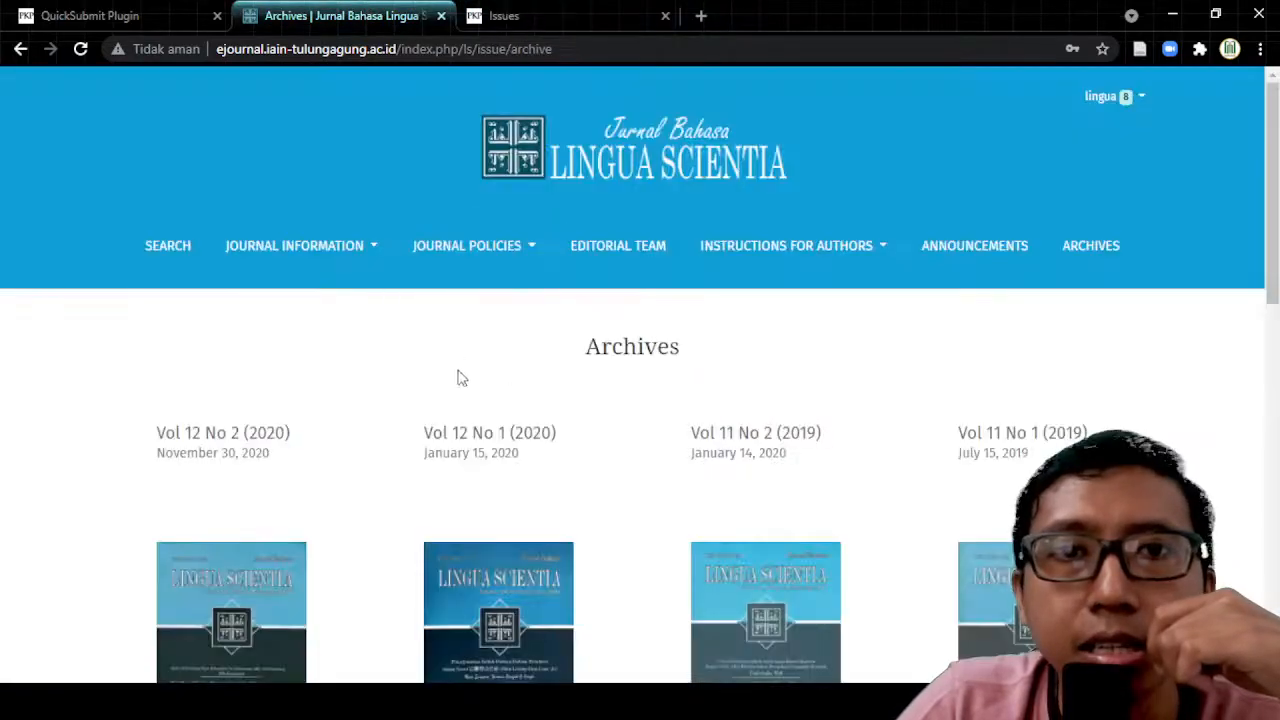
pyautogui.scroll(-4, 457, 374)
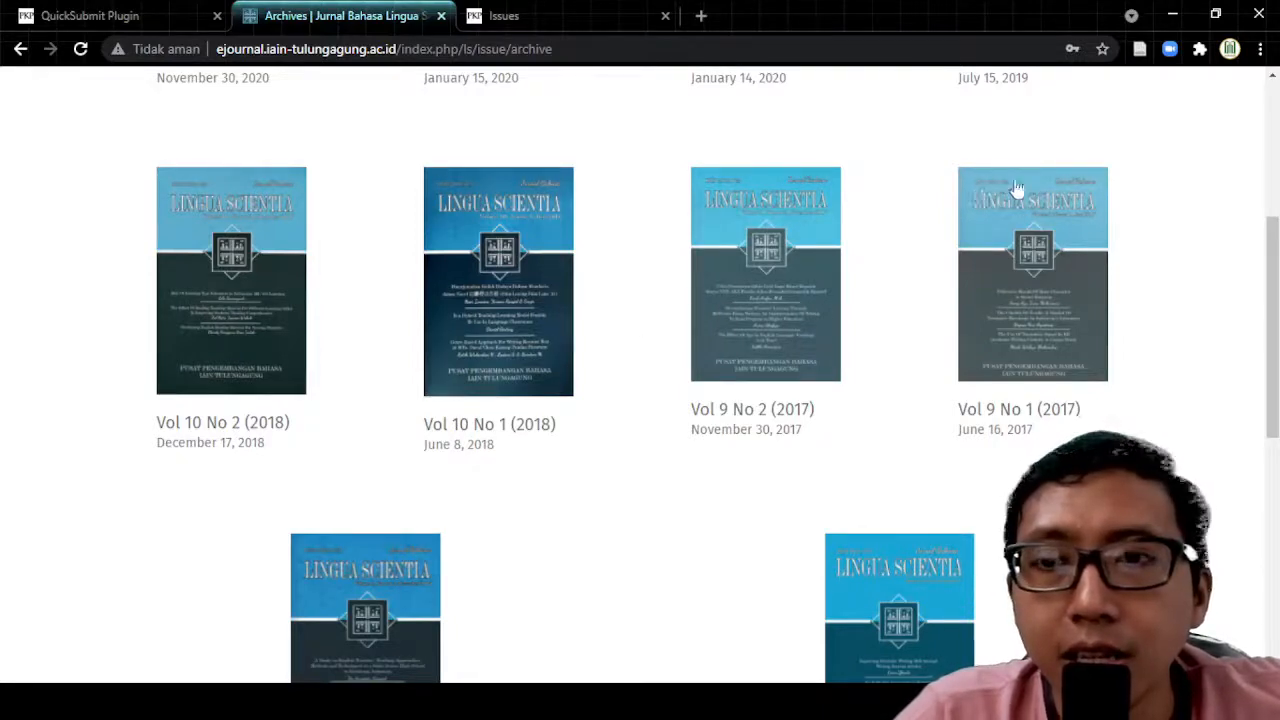
# Step: Cancel the unsaved Create Issue form, then expand and collapse the Vol 13 No 1 (2021) row
pyautogui.click(510, 17)
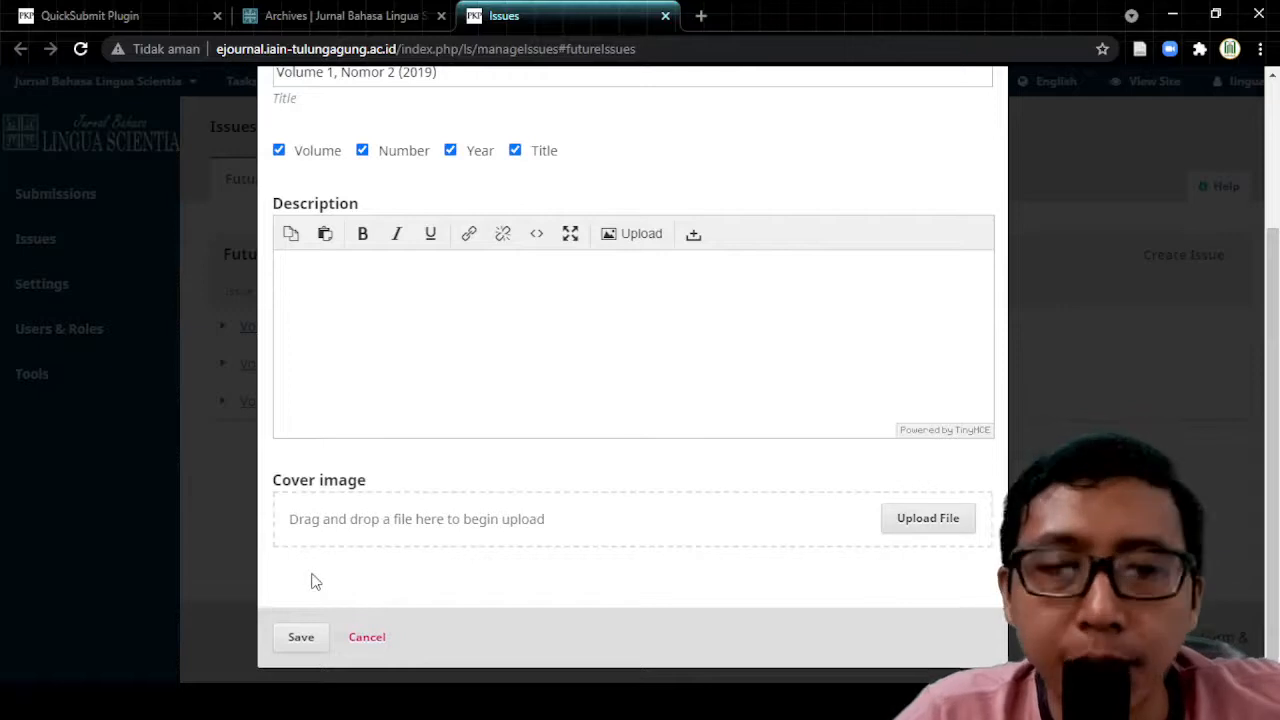
pyautogui.click(368, 640)
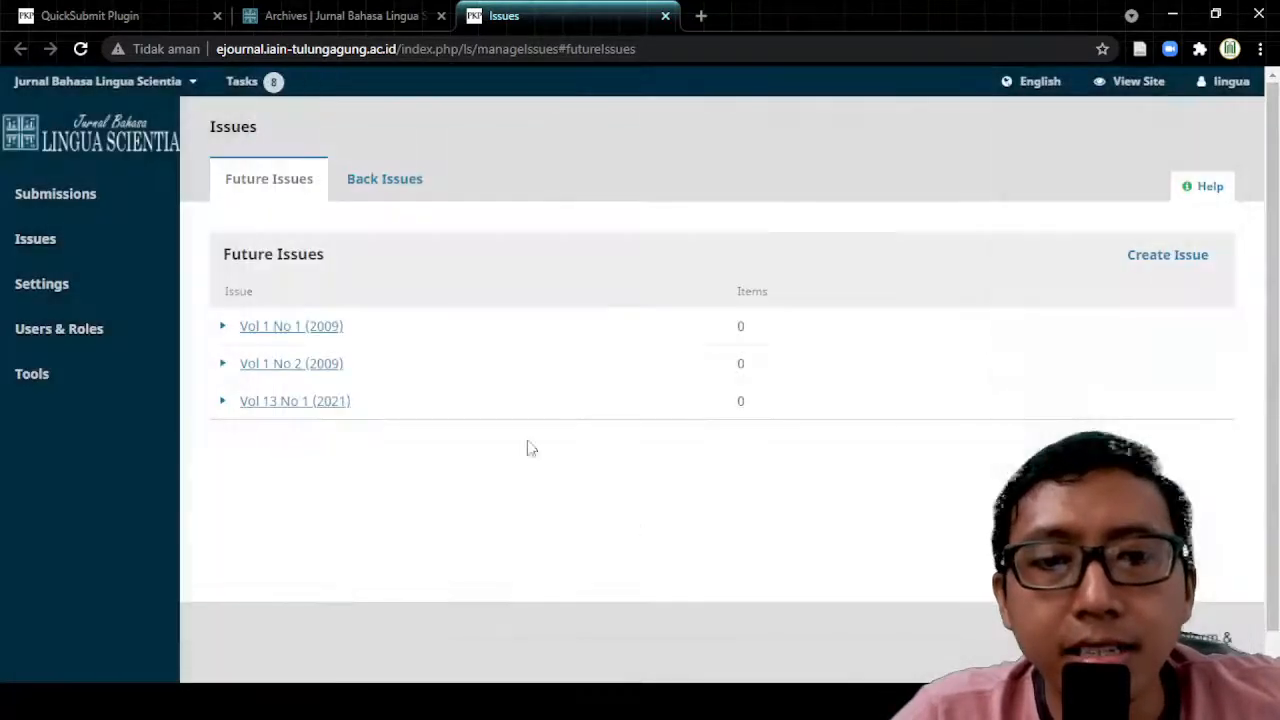
pyautogui.click(223, 403)
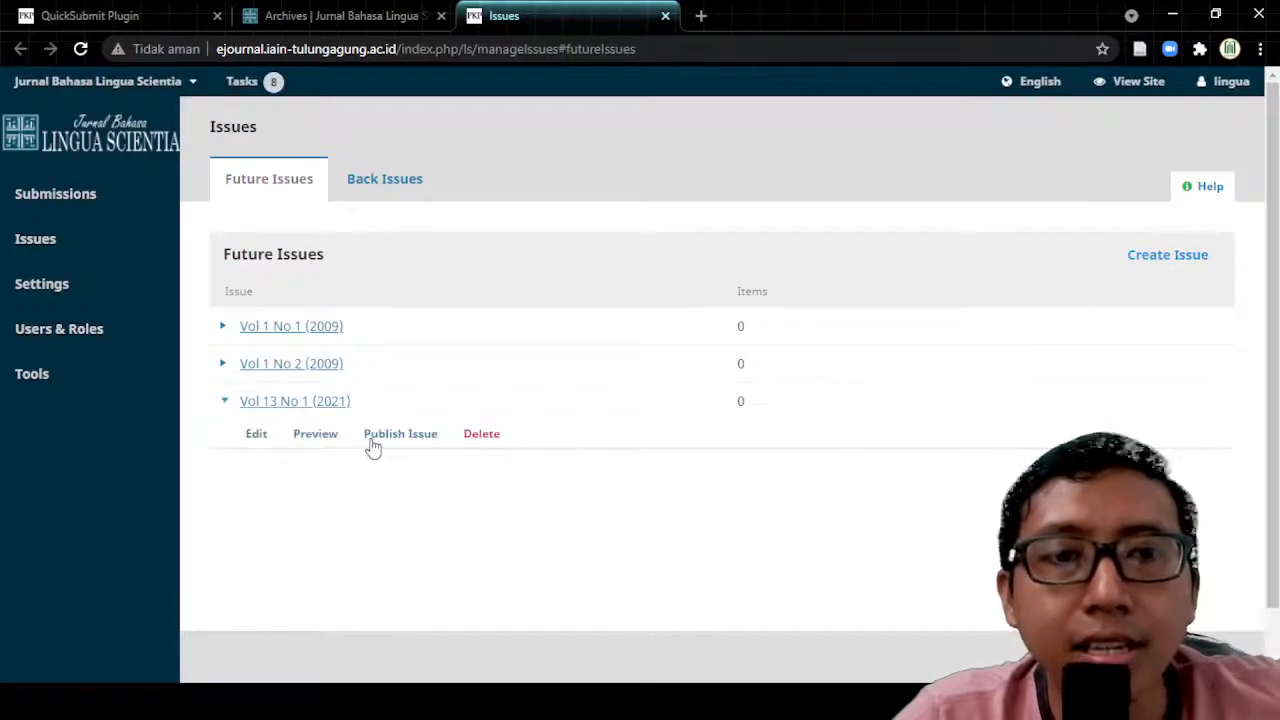
pyautogui.click(221, 403)
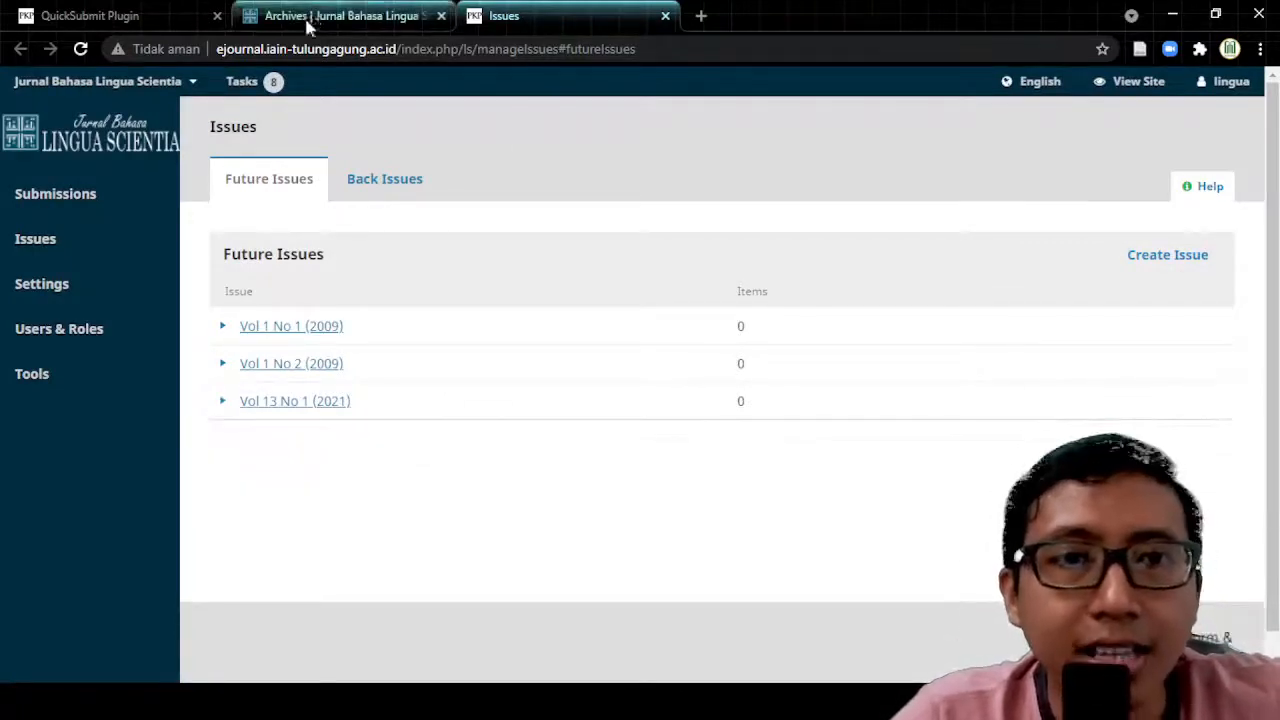
# Step: In the QuickSubmit form, enter pages 1-23 for the article scheduled in Vol 11 No 1 (2019)
pyautogui.click(111, 16)
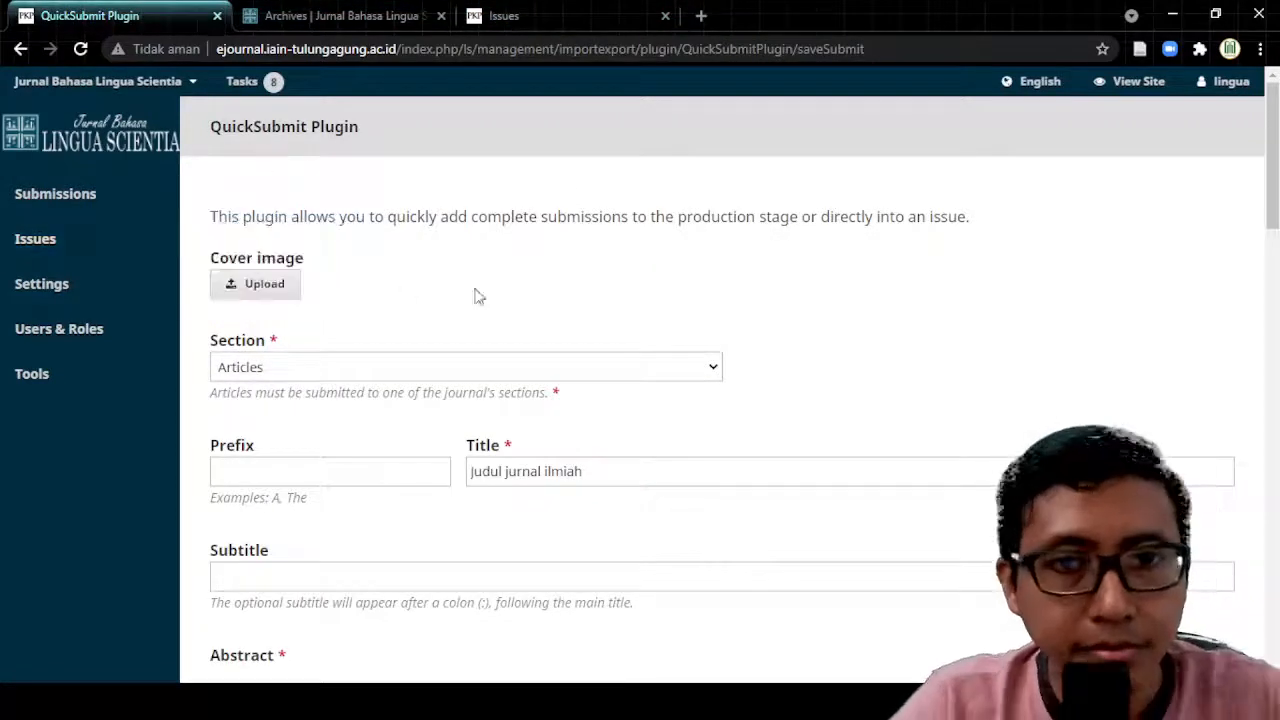
pyautogui.scroll(-5, 535, 288)
pyautogui.scroll(-15, 548, 291)
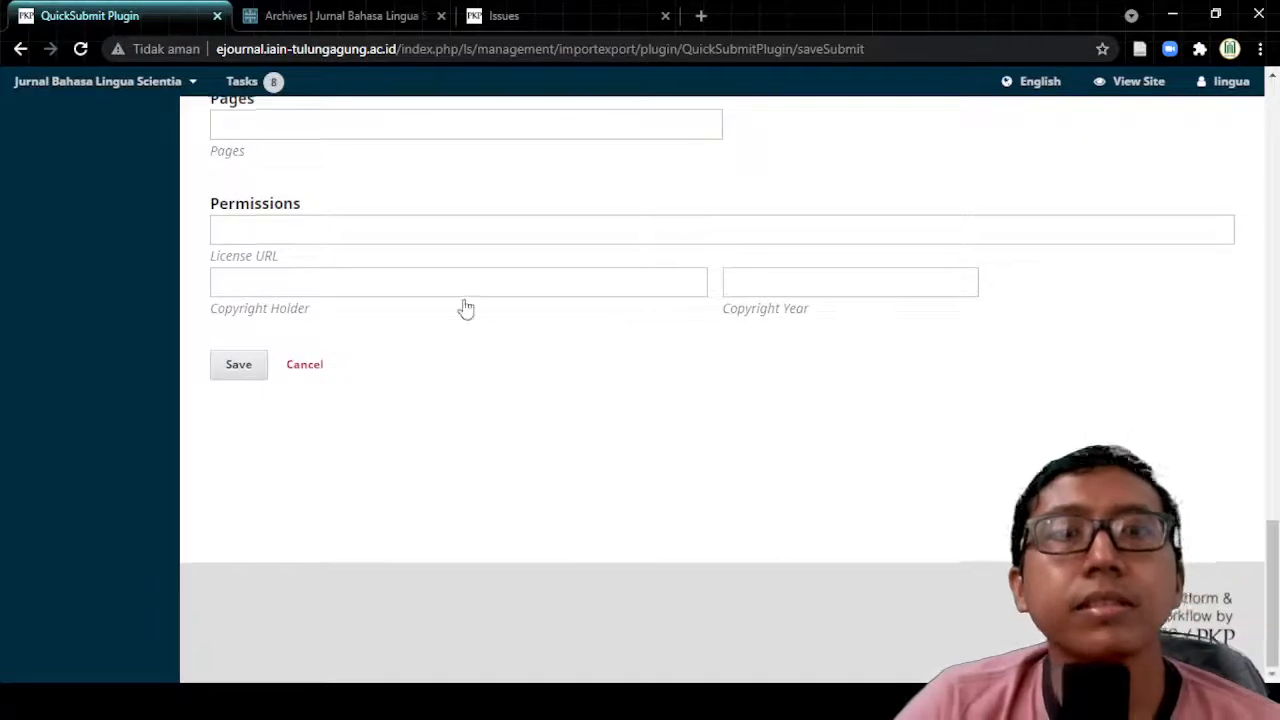
pyautogui.scroll(3, 463, 300)
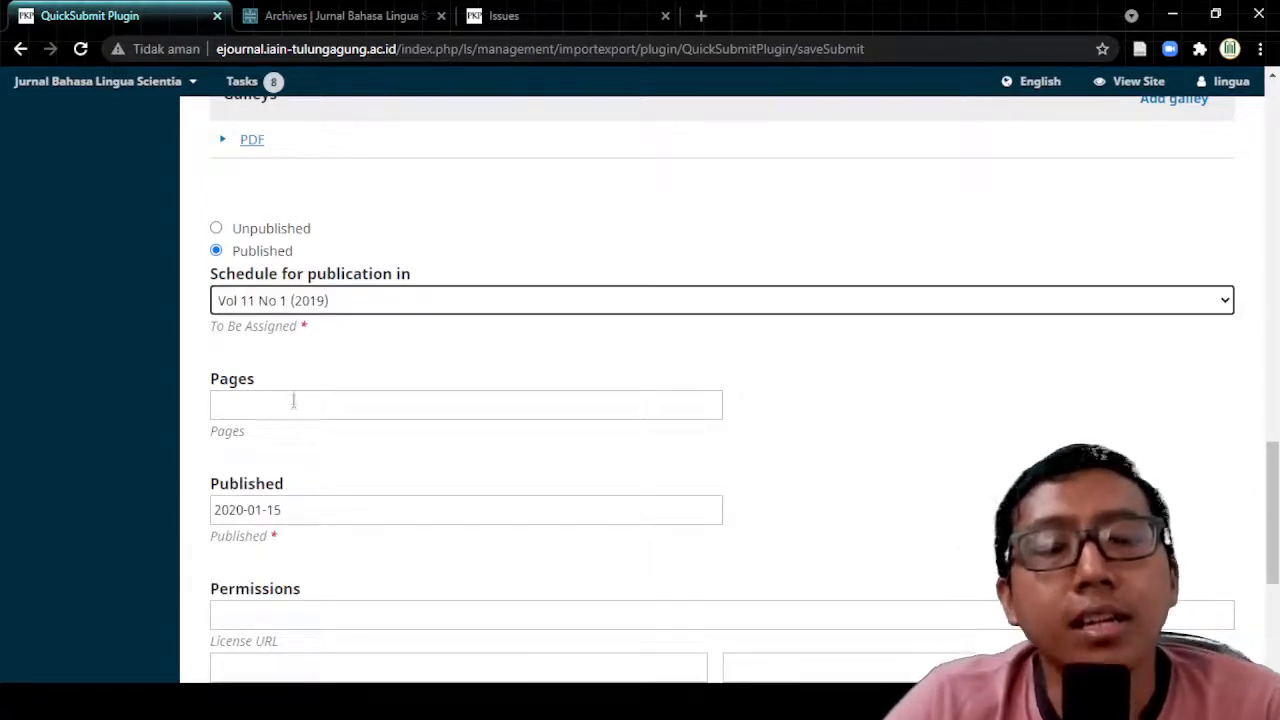
pyautogui.click(294, 400)
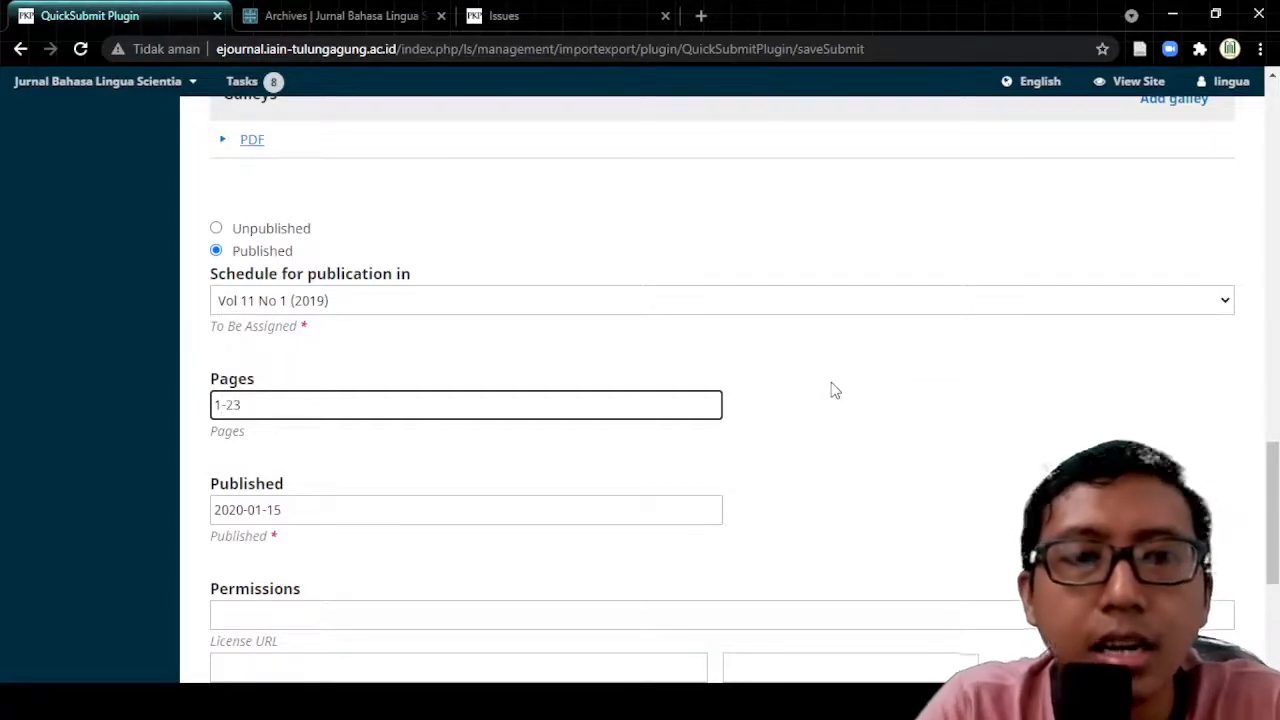
pyautogui.click(835, 390)
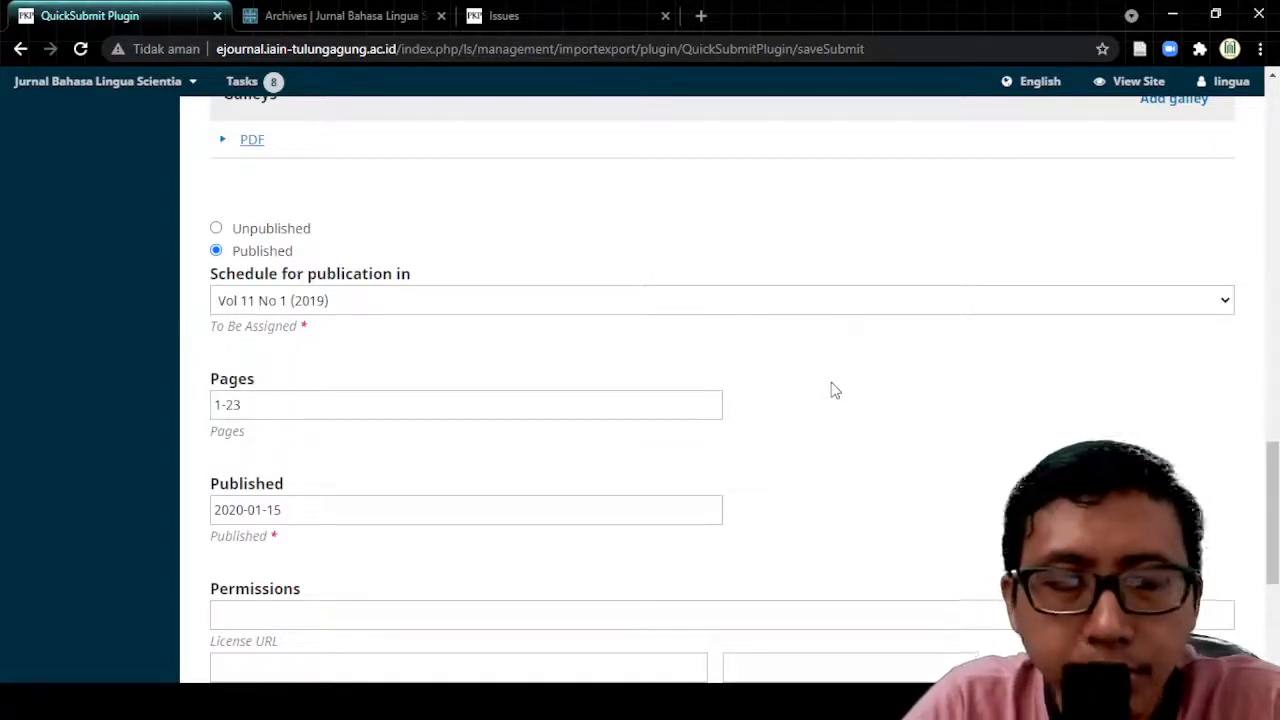
pyautogui.click(217, 404)
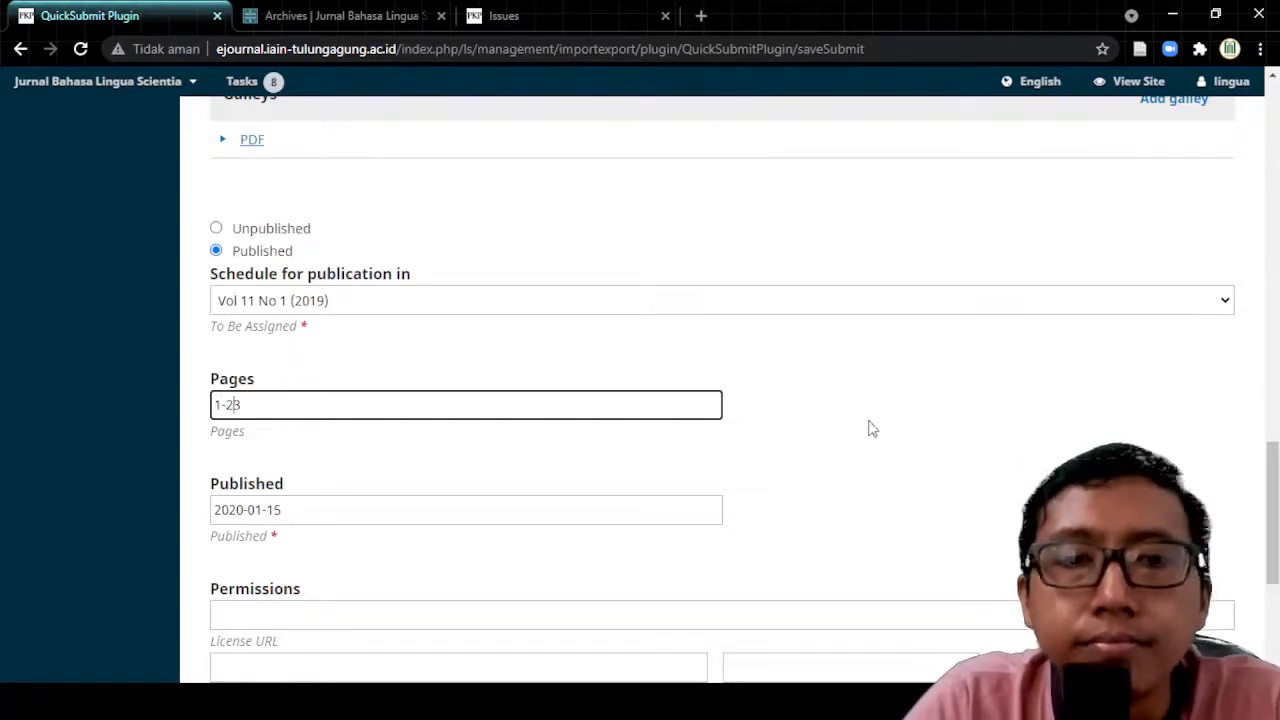
pyautogui.click(913, 428)
pyautogui.scroll(-1, 409, 462)
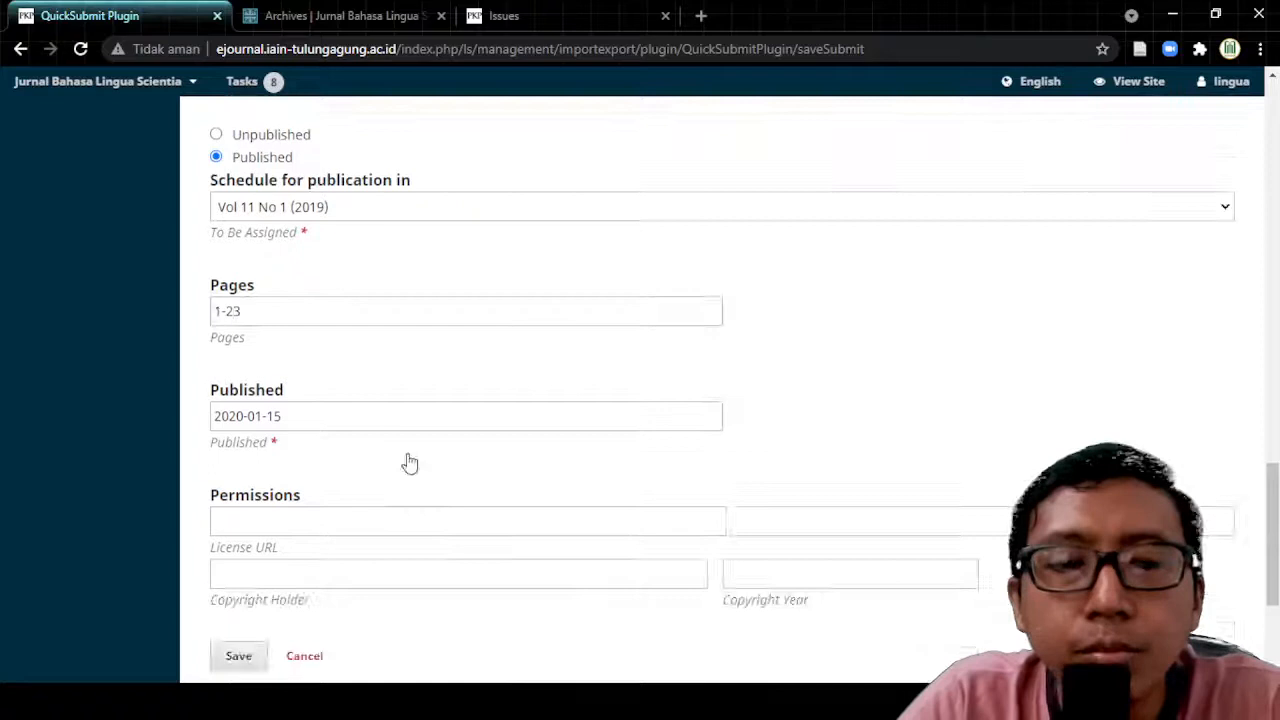
# Step: Pick 3 June 2019 in the Published date calendar, replacing 2020-01-15
pyautogui.click(329, 417)
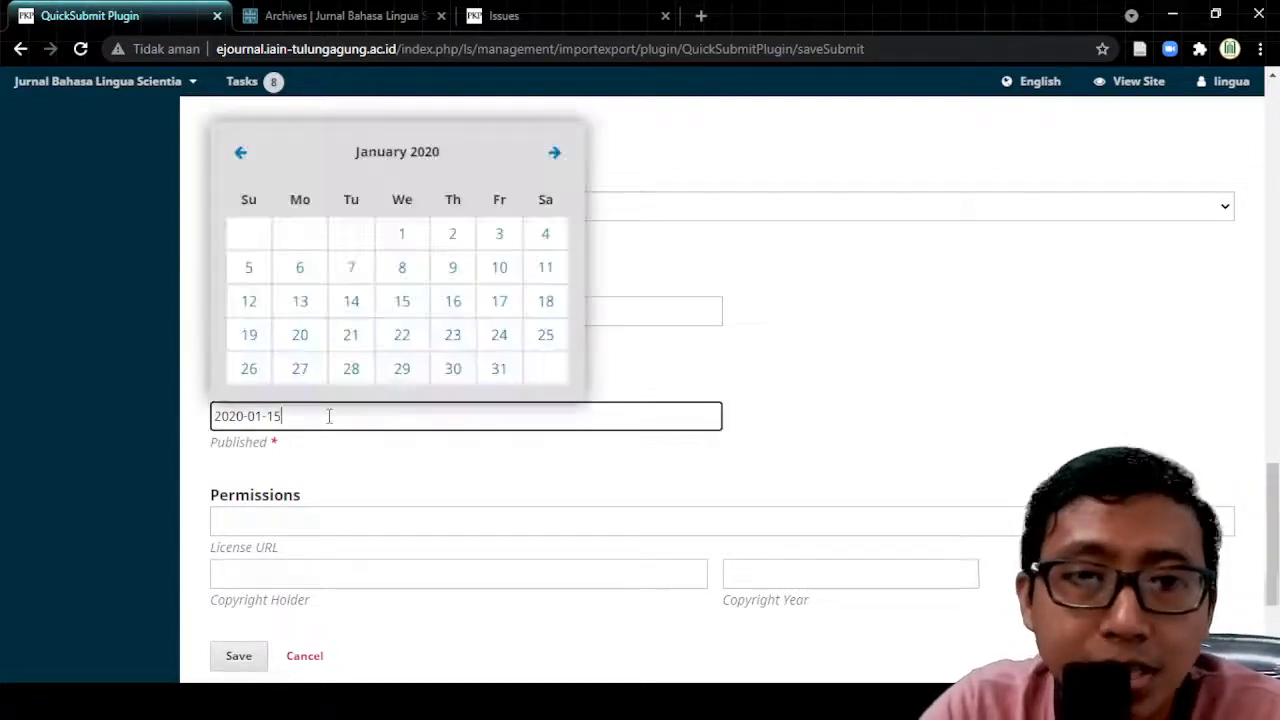
pyautogui.click(240, 156)
pyautogui.click(240, 156)
pyautogui.click(240, 156)
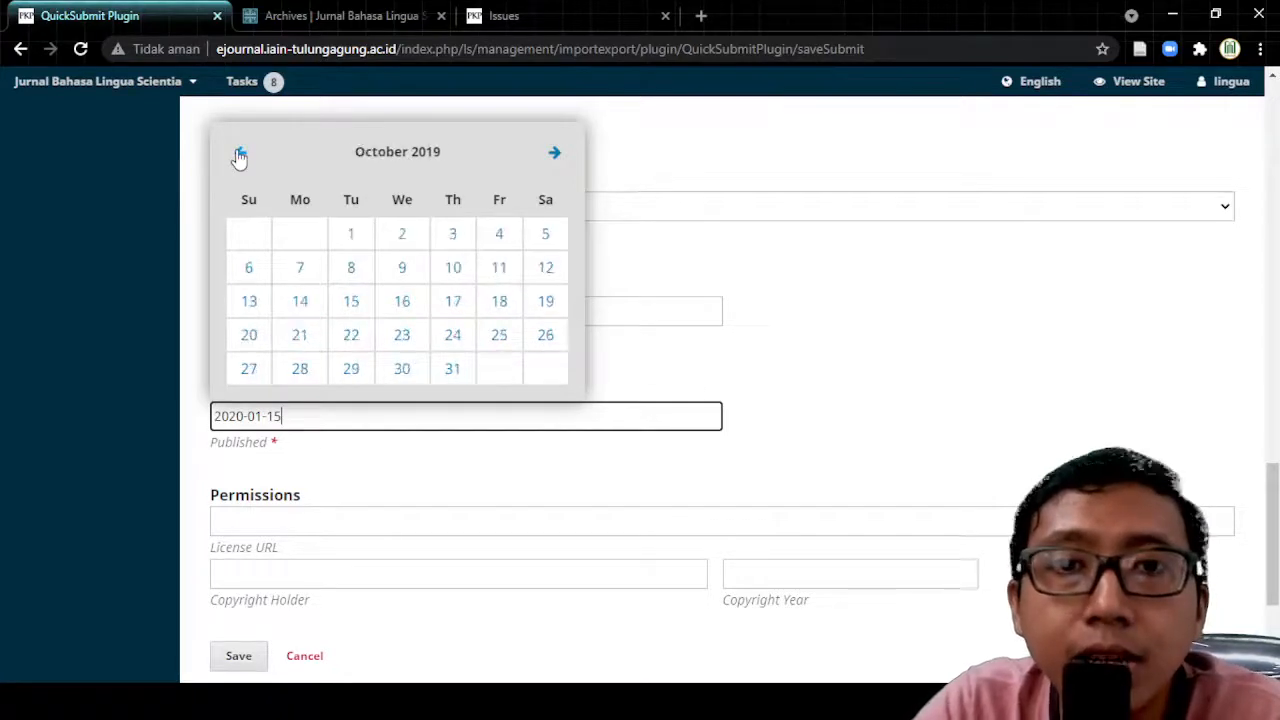
pyautogui.click(240, 156)
pyautogui.click(240, 156)
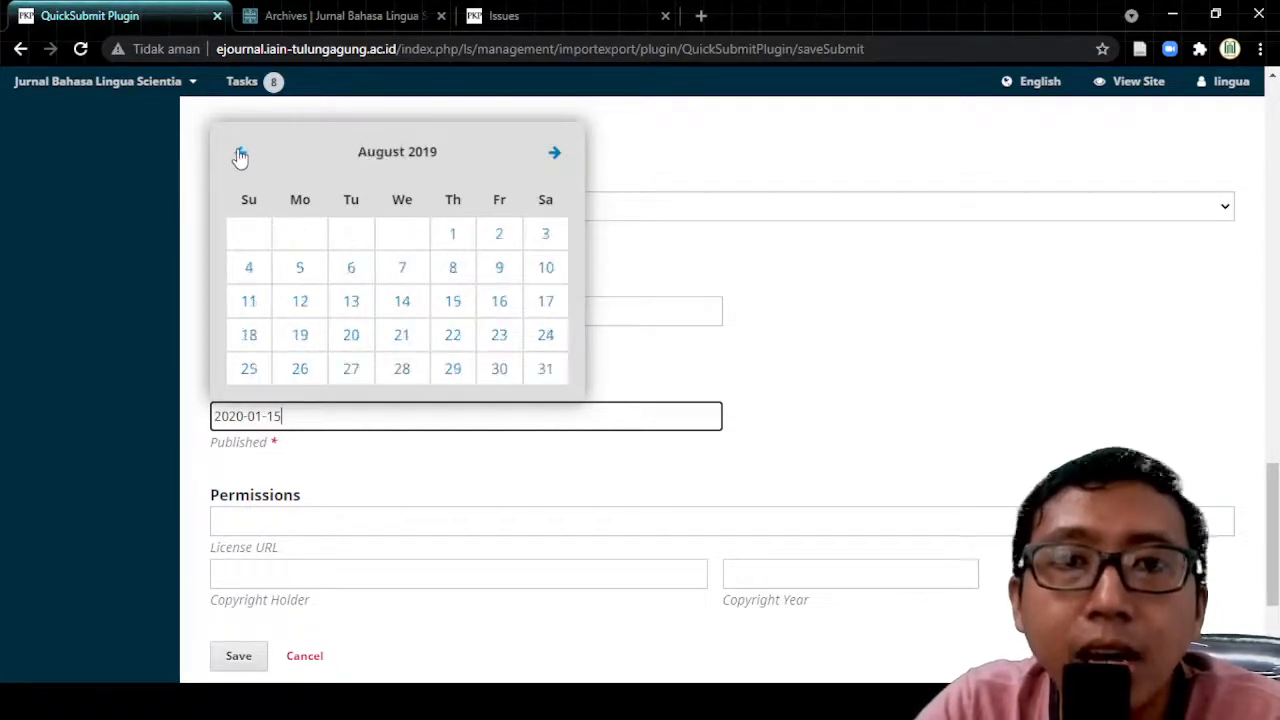
pyautogui.click(240, 156)
pyautogui.click(242, 158)
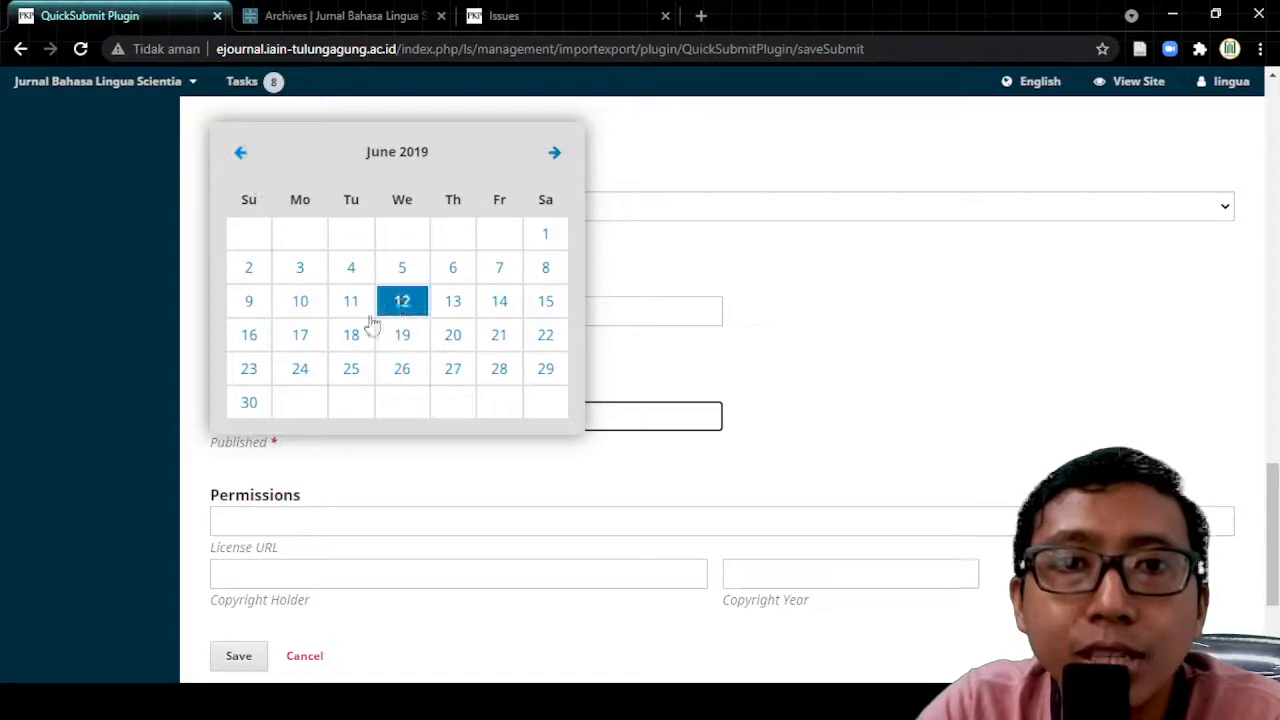
pyautogui.click(300, 270)
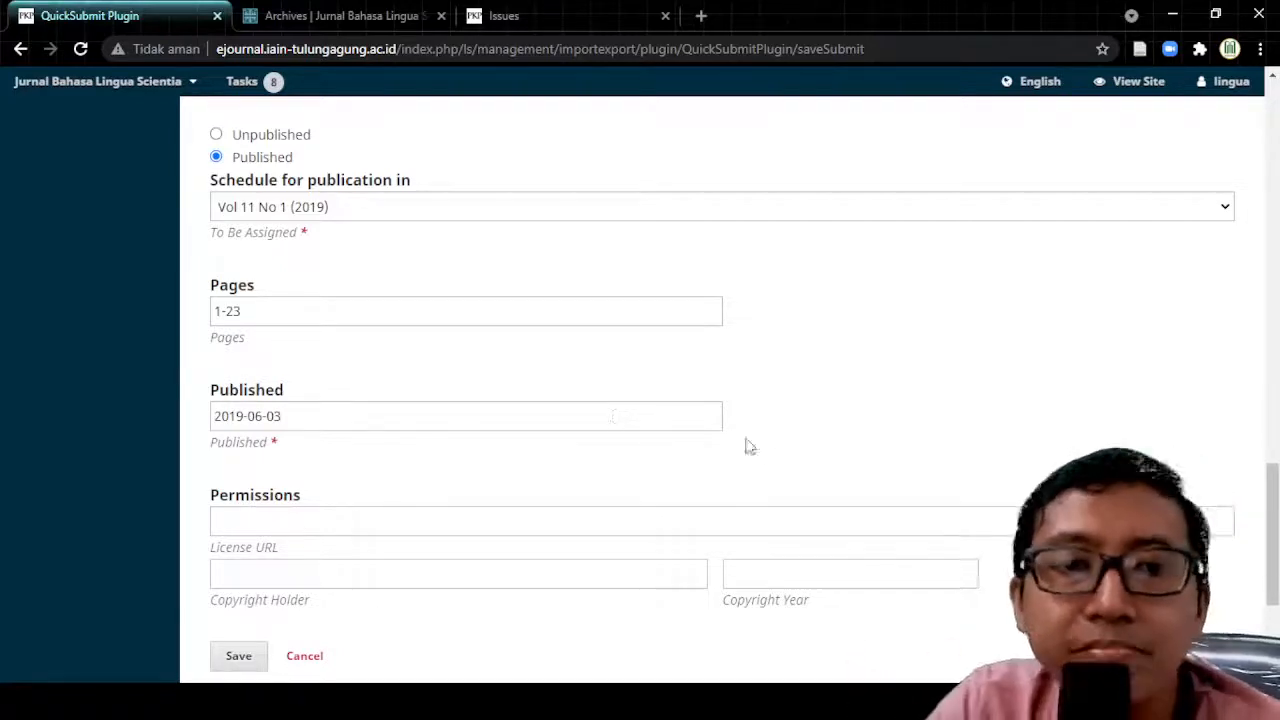
pyautogui.scroll(-3, 770, 454)
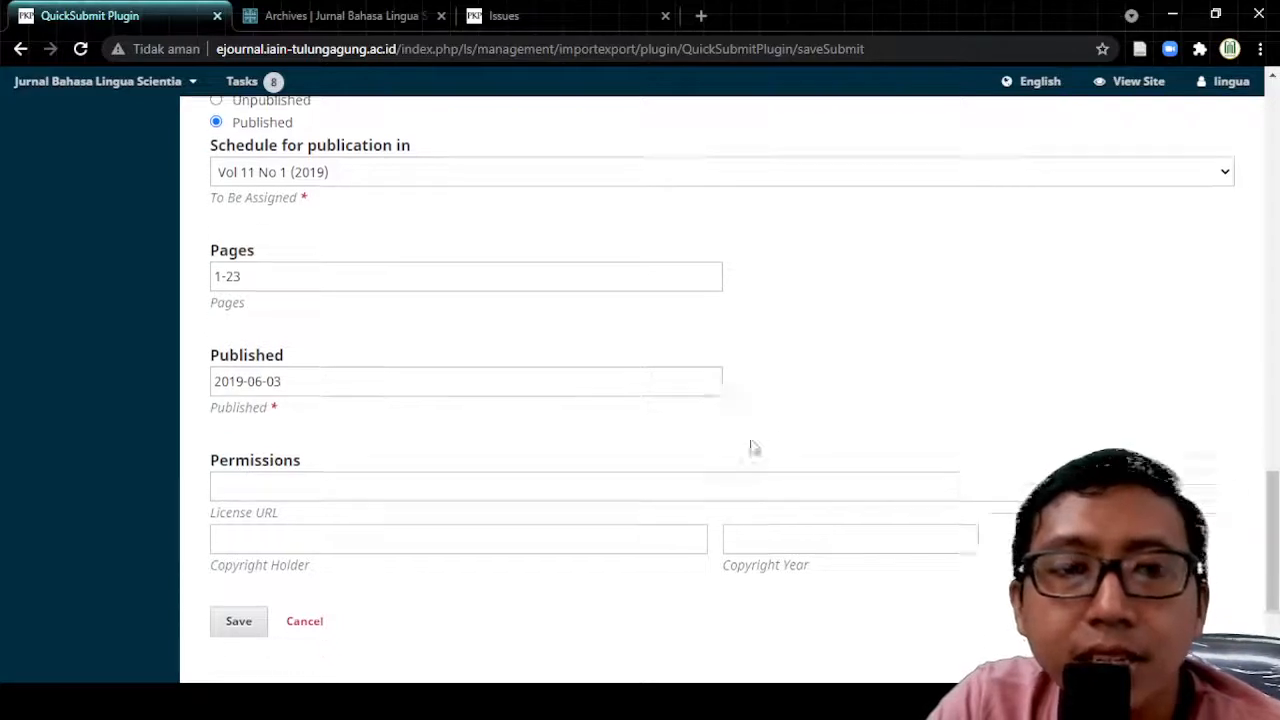
pyautogui.click(265, 333)
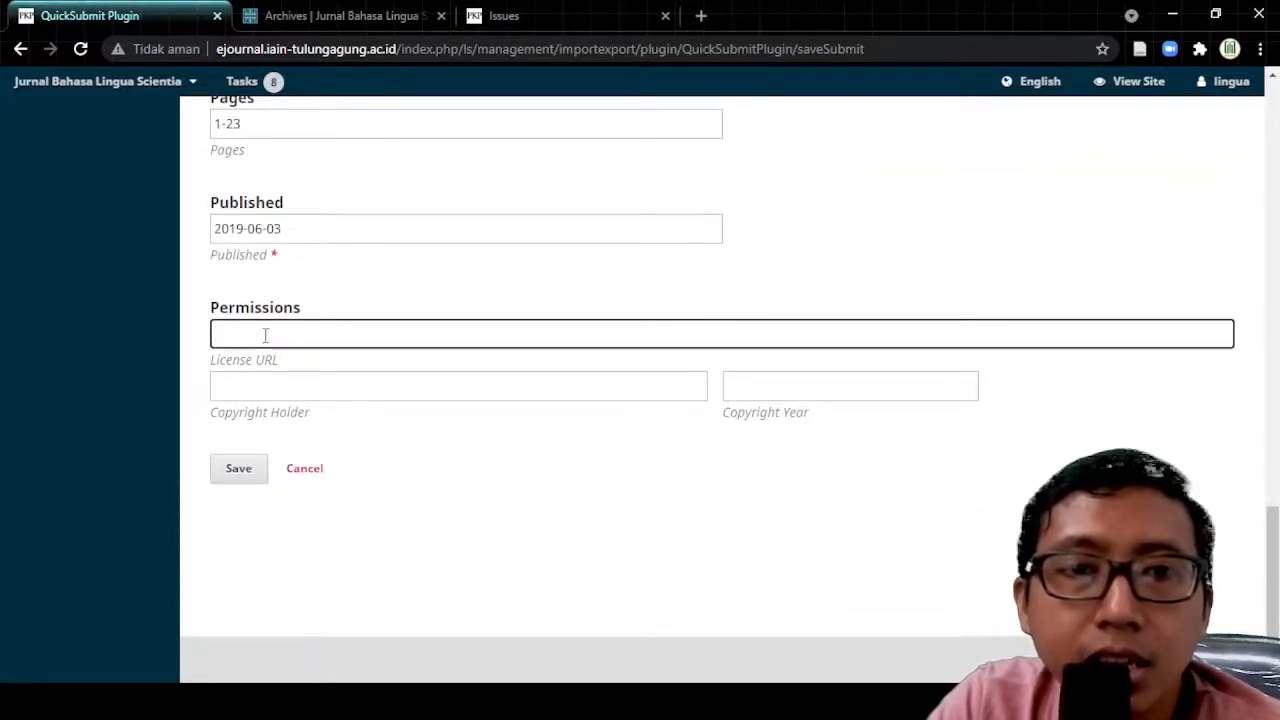
pyautogui.hotkey('ctrl', 'v')
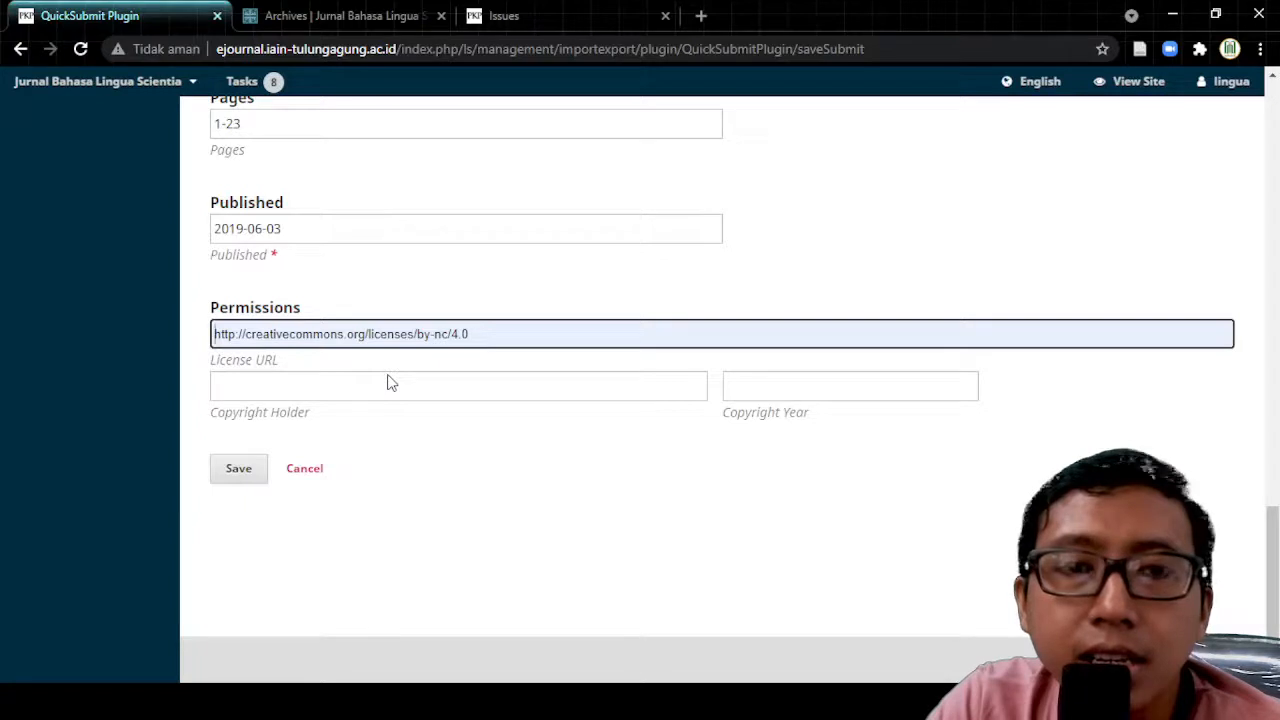
pyautogui.click(295, 387)
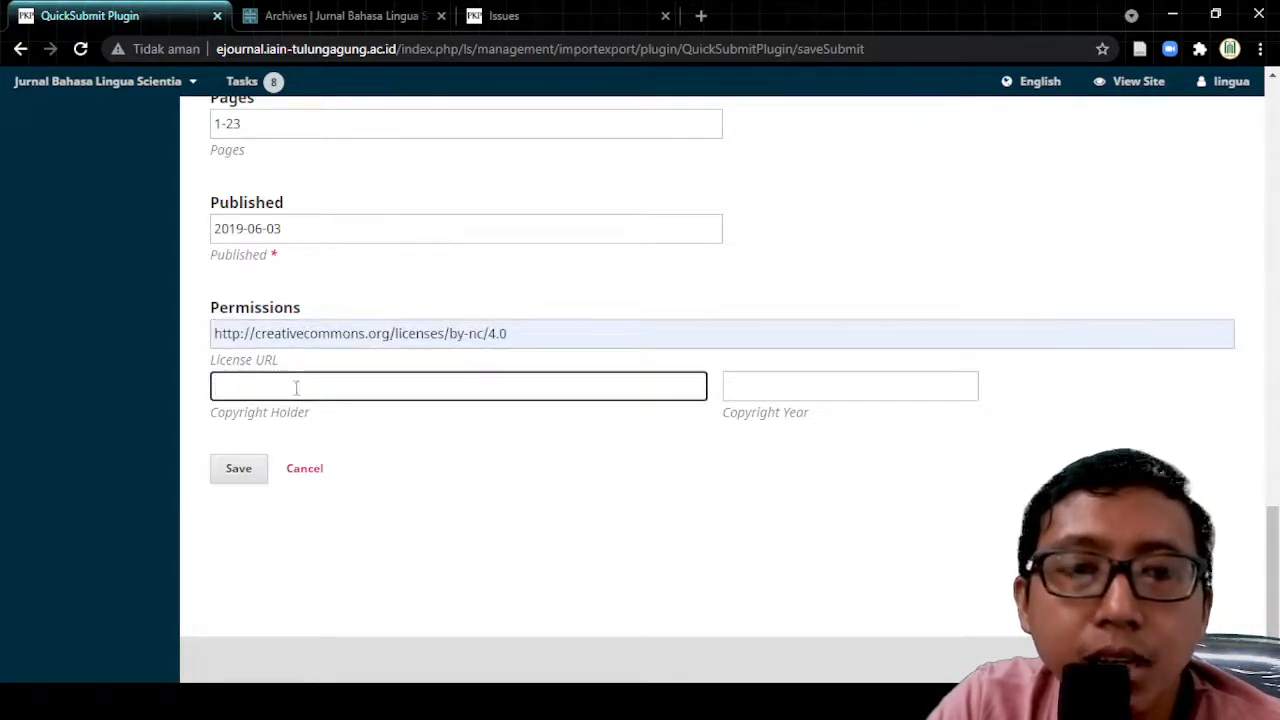
pyautogui.click(852, 389)
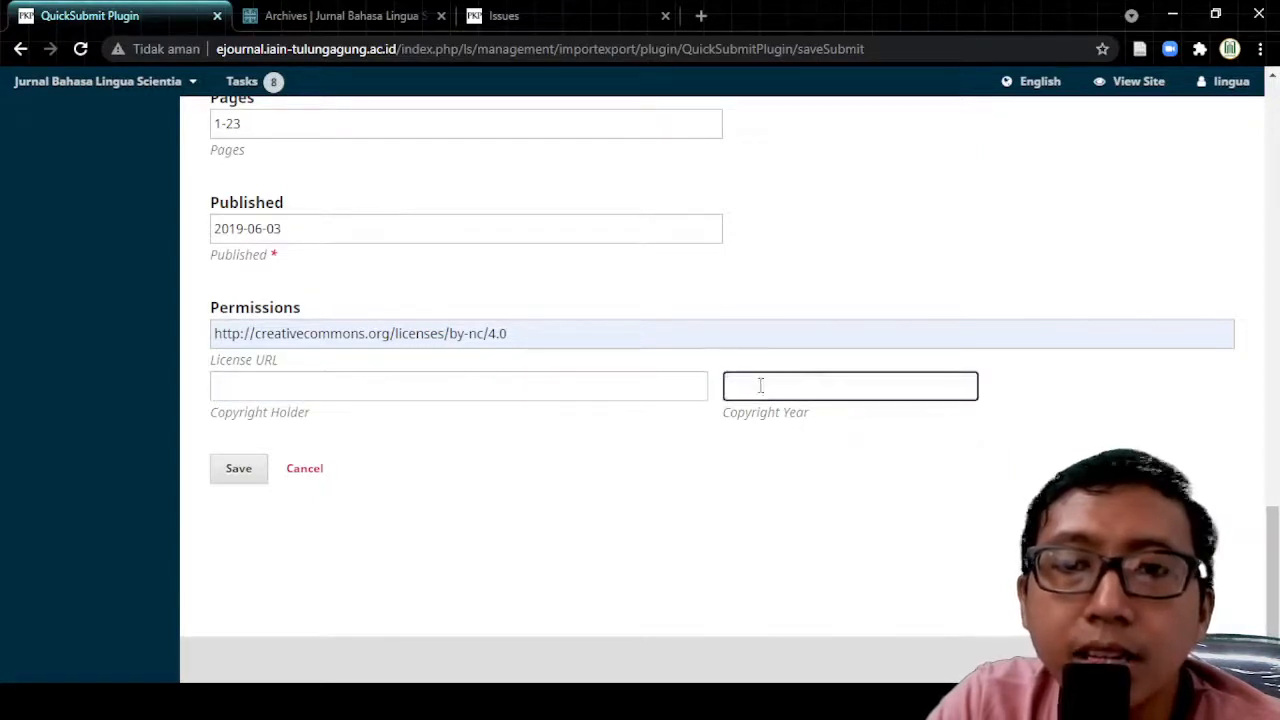
pyautogui.click(556, 388)
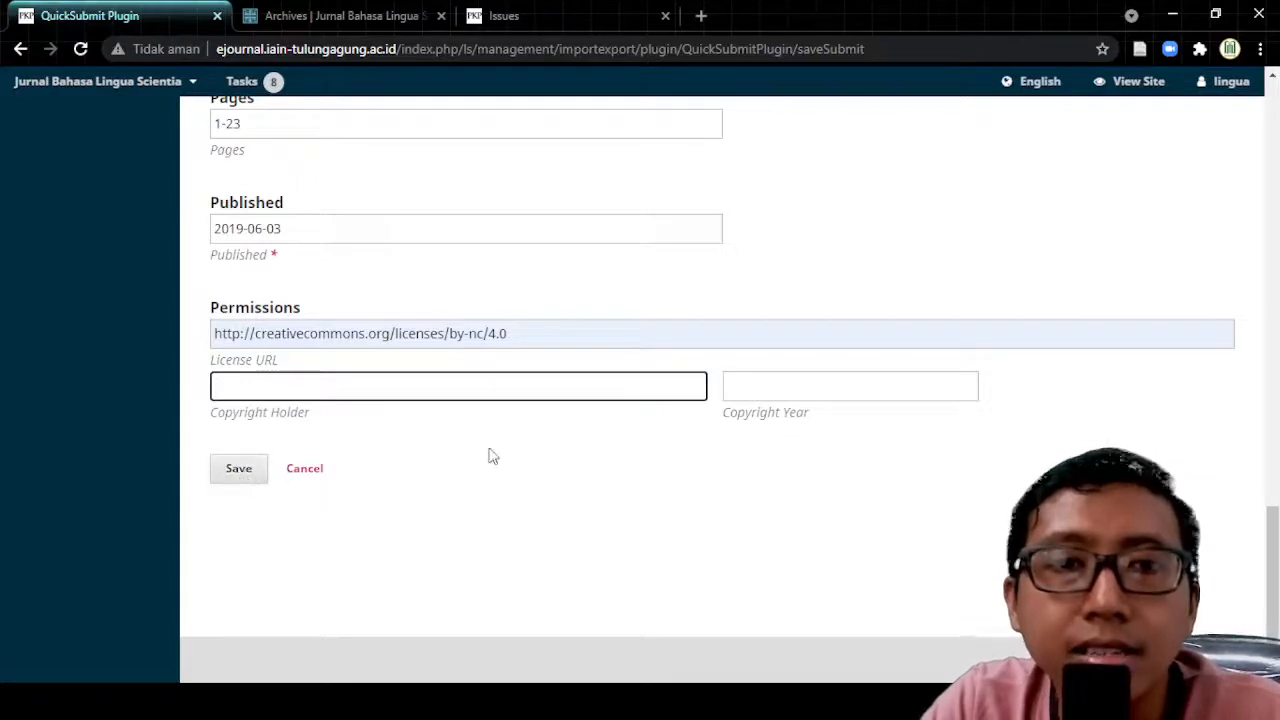
pyautogui.scroll(15, 493, 456)
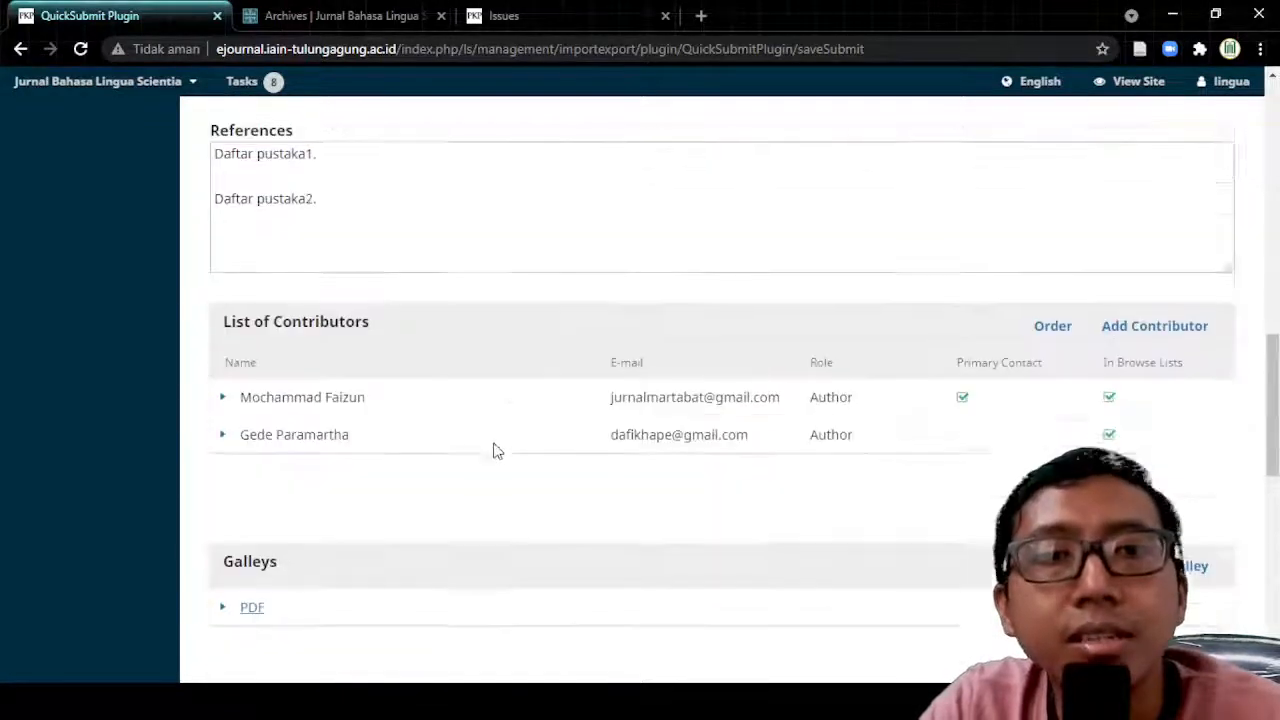
pyautogui.scroll(7, 497, 447)
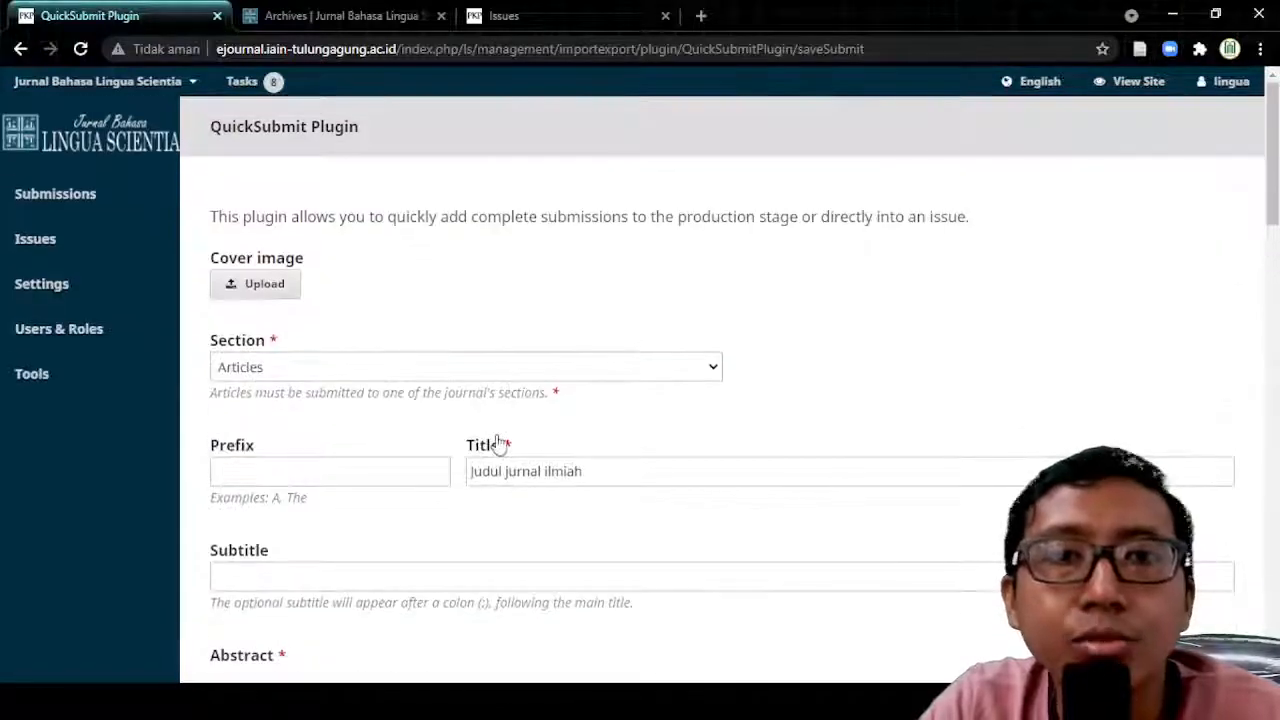
pyautogui.click(551, 12)
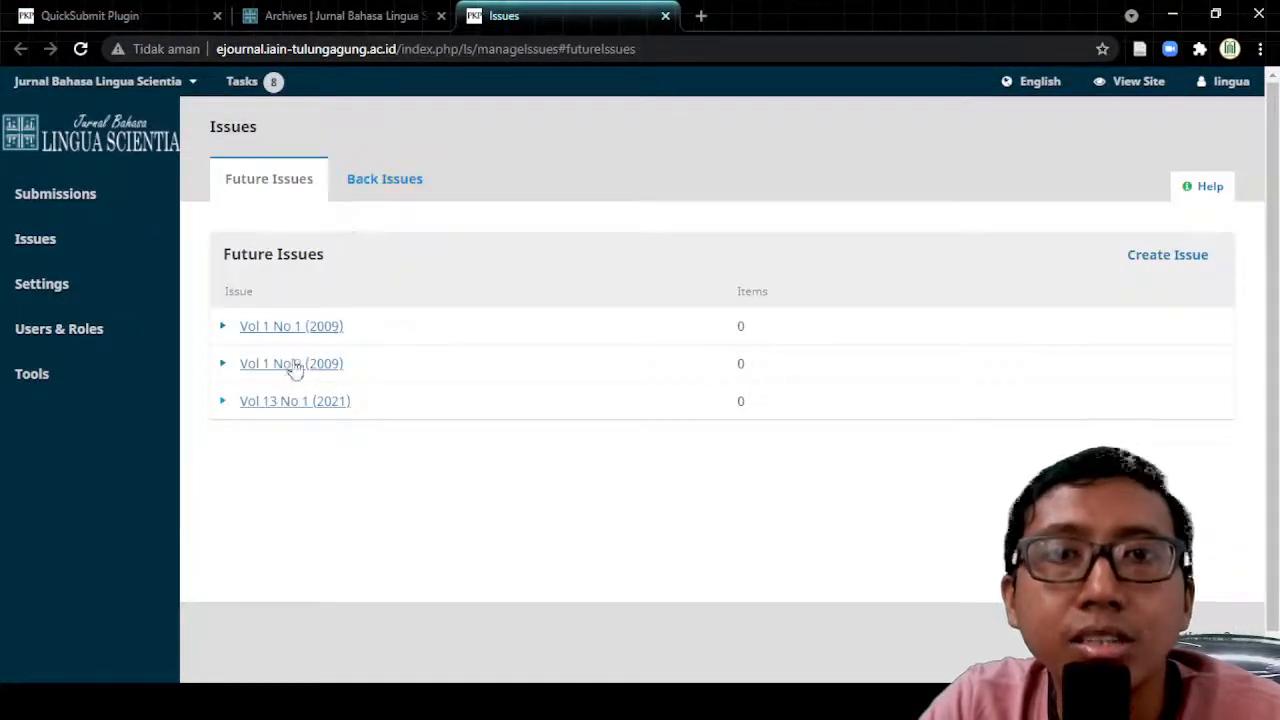
pyautogui.click(393, 195)
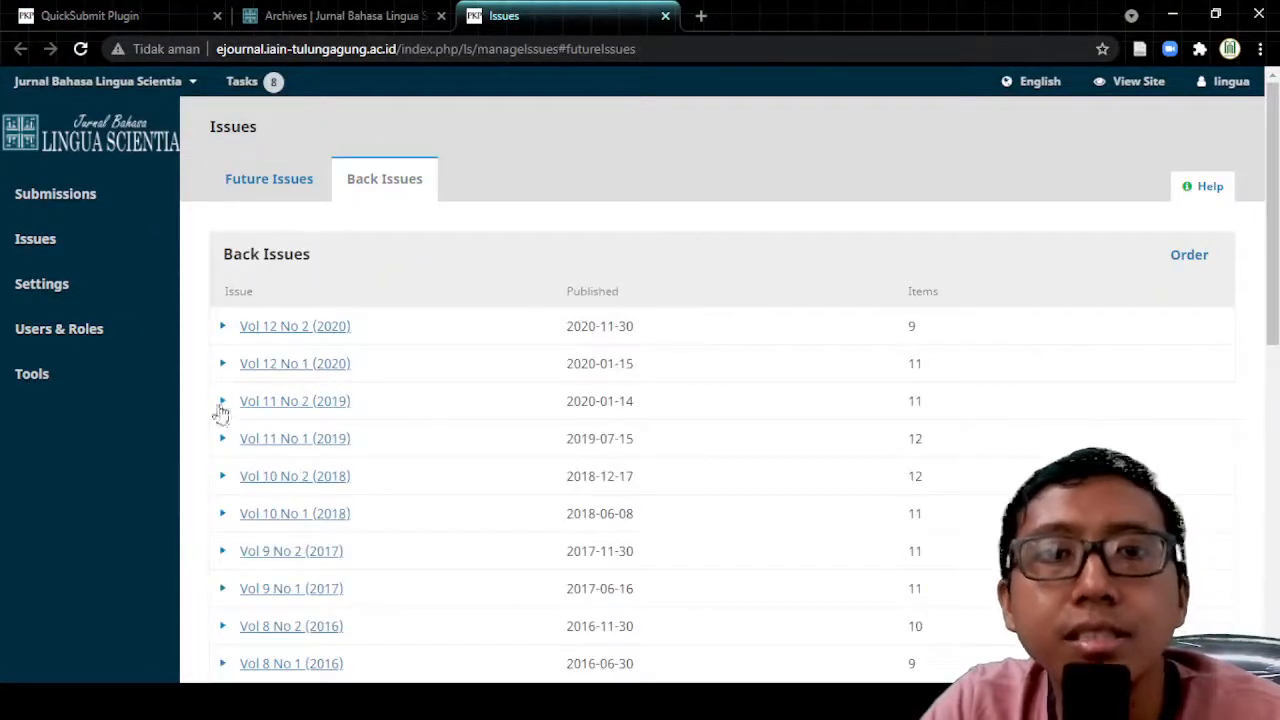
pyautogui.click(221, 405)
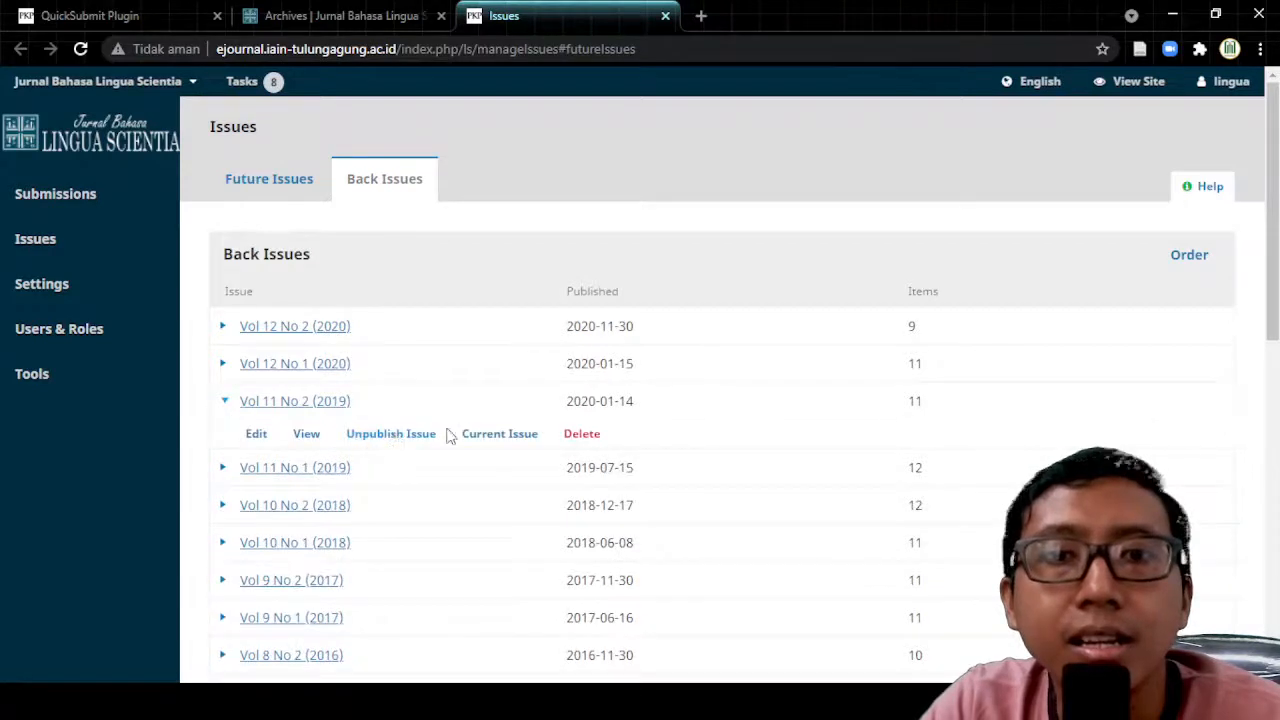
pyautogui.click(307, 436)
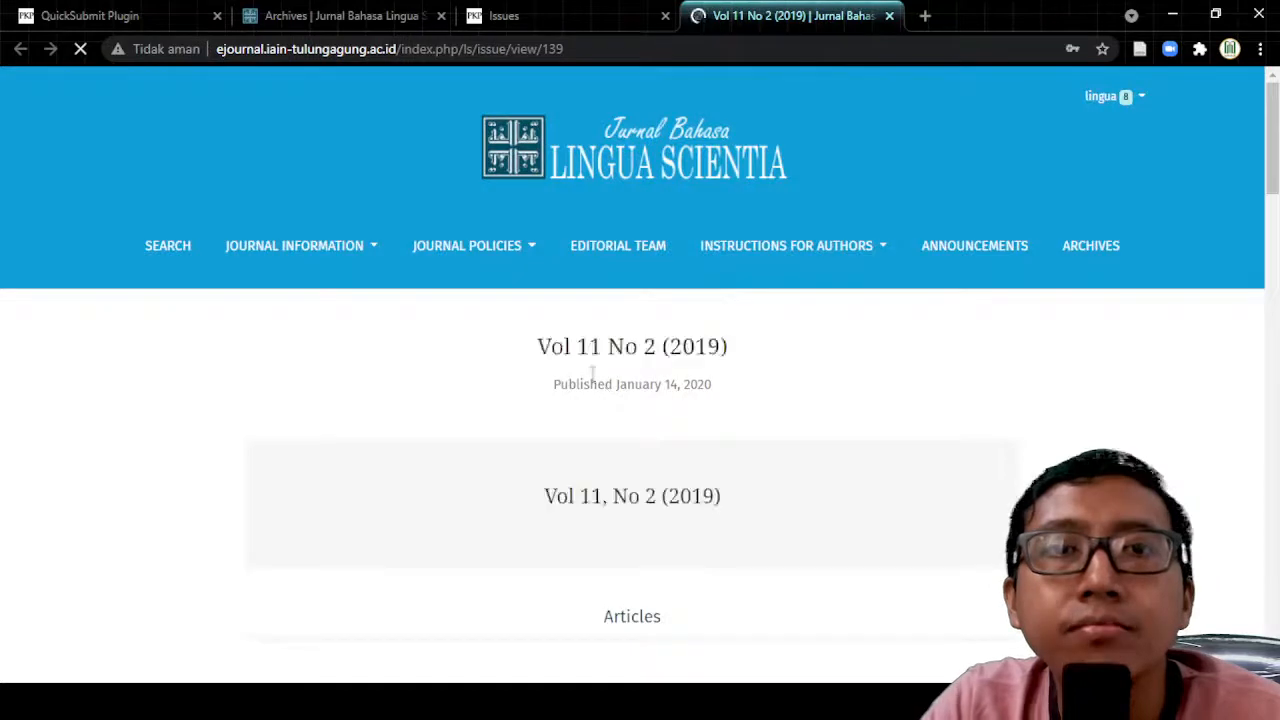
pyautogui.scroll(-2, 565, 360)
pyautogui.scroll(-2, 520, 300)
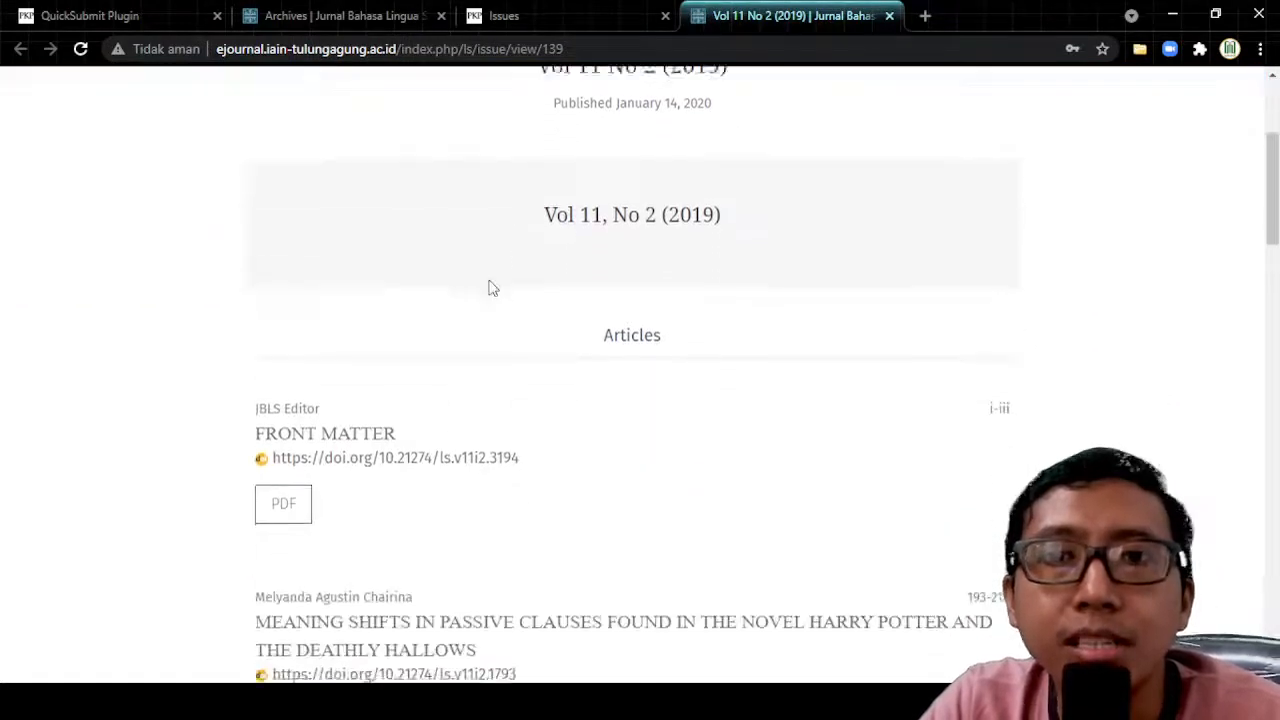
pyautogui.scroll(-3, 310, 390)
pyautogui.scroll(-9, 310, 388)
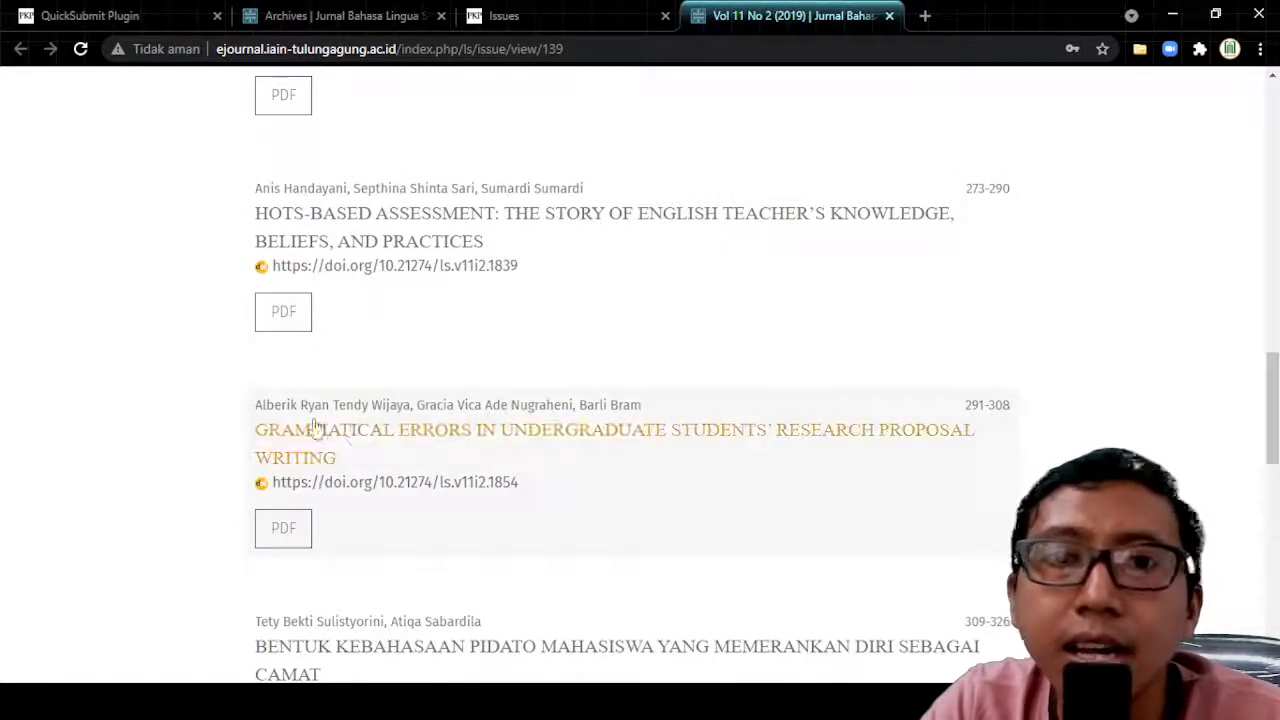
pyautogui.scroll(-3, 340, 420)
pyautogui.scroll(10, 345, 424)
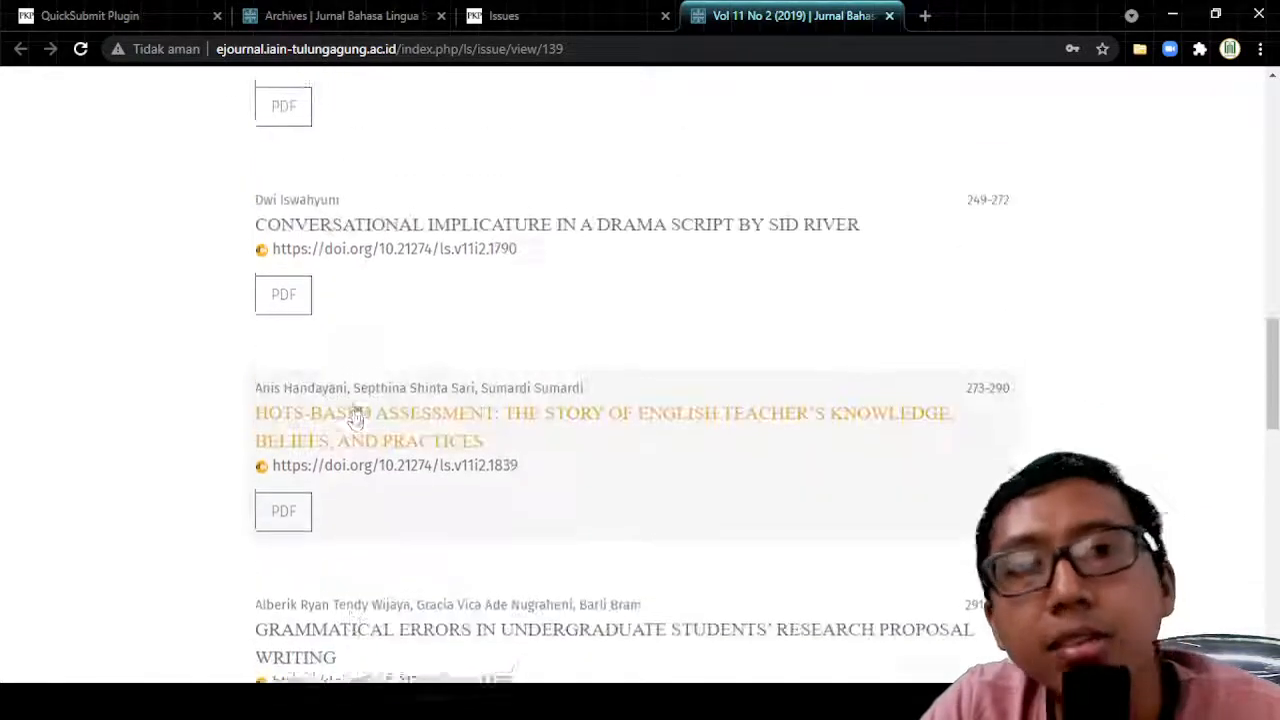
pyautogui.scroll(5, 352, 410)
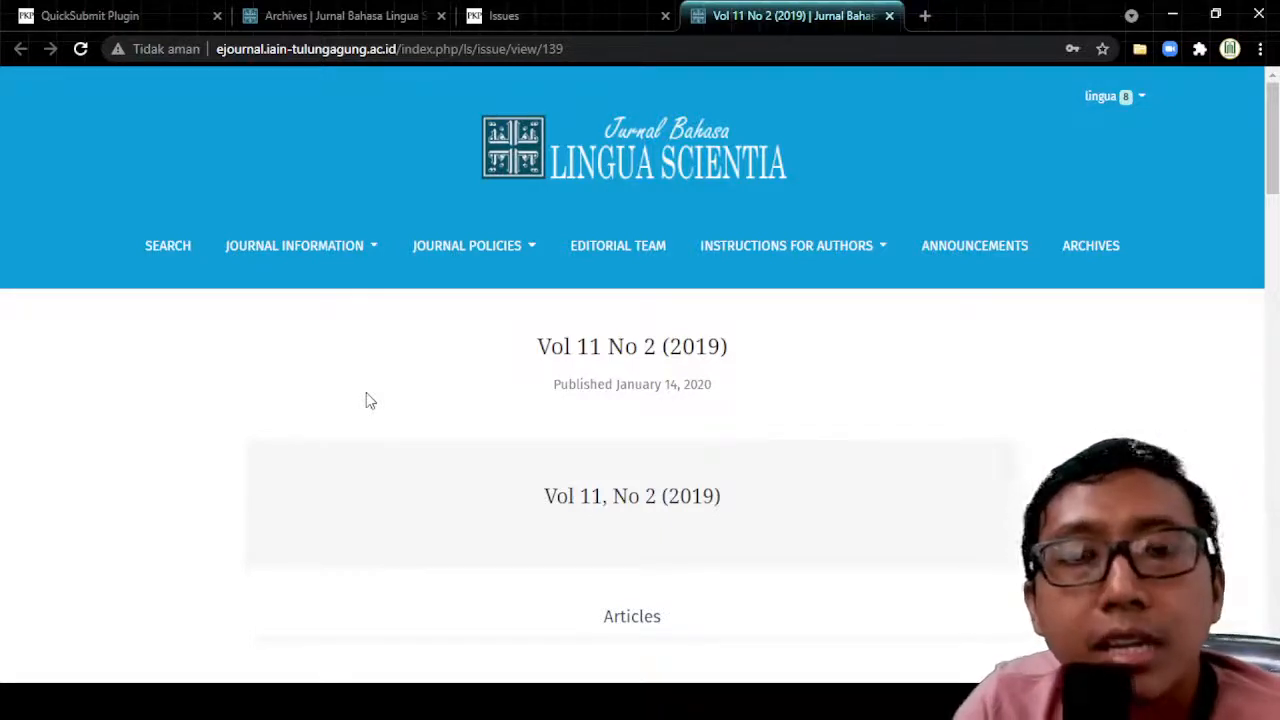
pyautogui.click(307, 18)
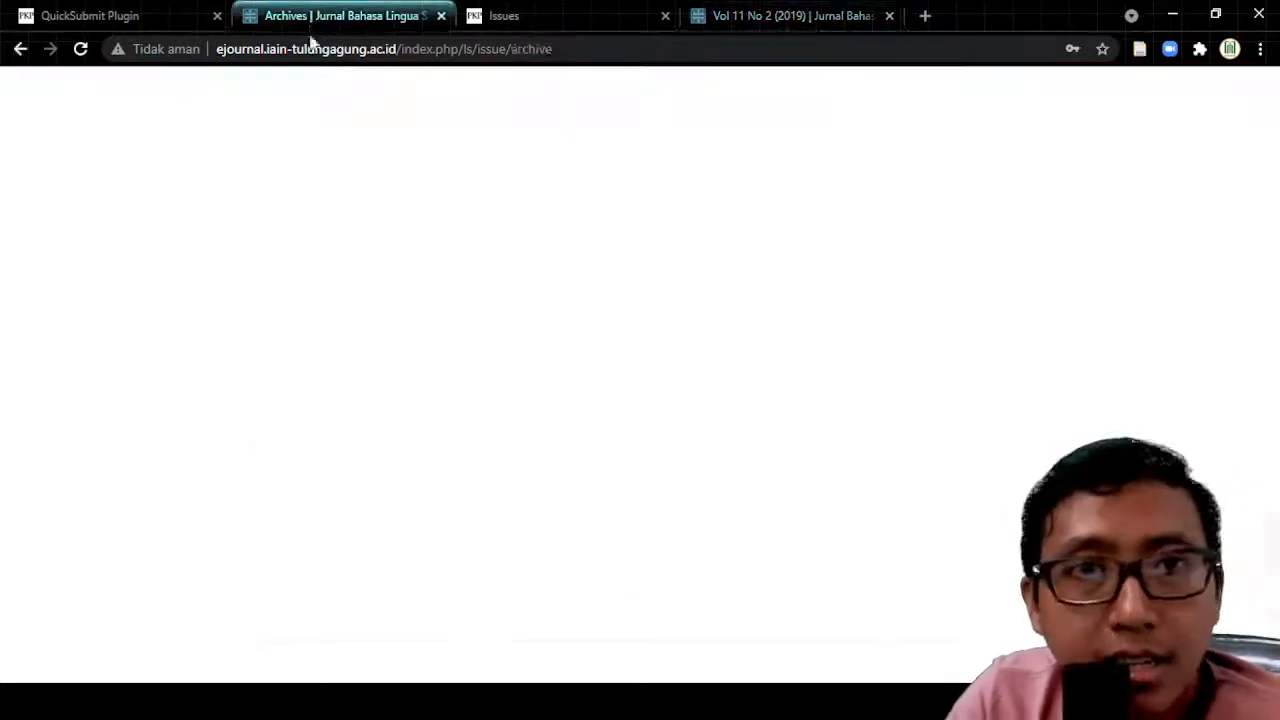
pyautogui.scroll(4, 56, 298)
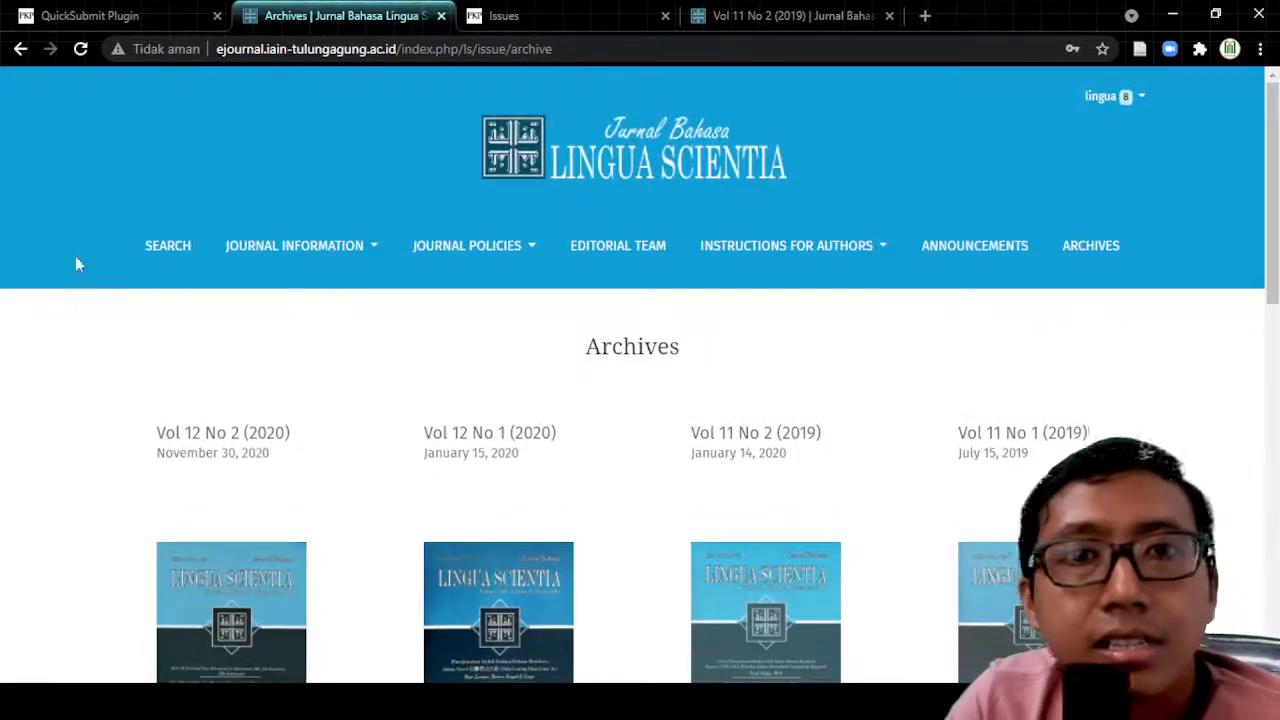
pyautogui.click(150, 15)
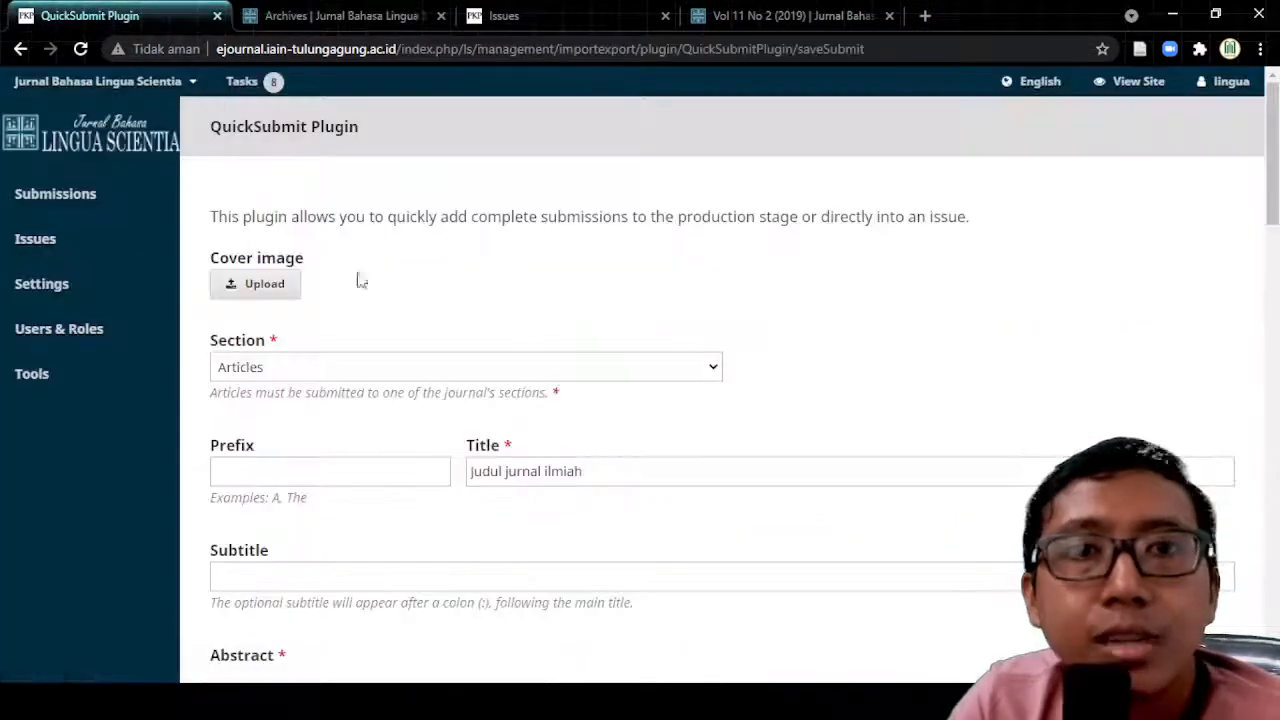